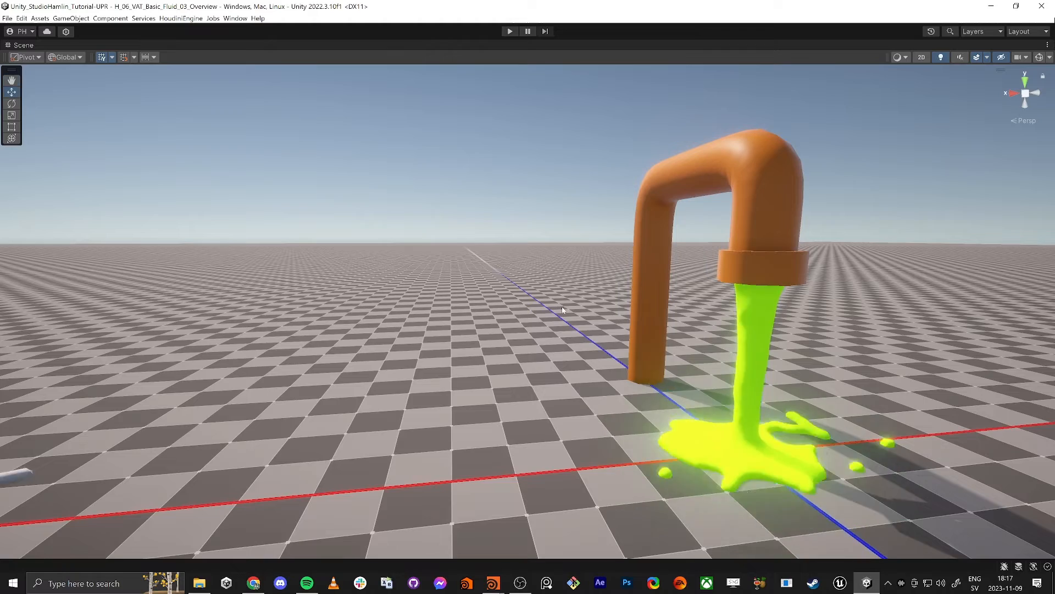
- Look over the fluid effects in the overview scene: the green slime pipe, the white splashes and the red splash
key(w)
mouse_move(564, 302)
right_down()
mouse_move(576, 313)
mouse_move(568, 291)
right_up()
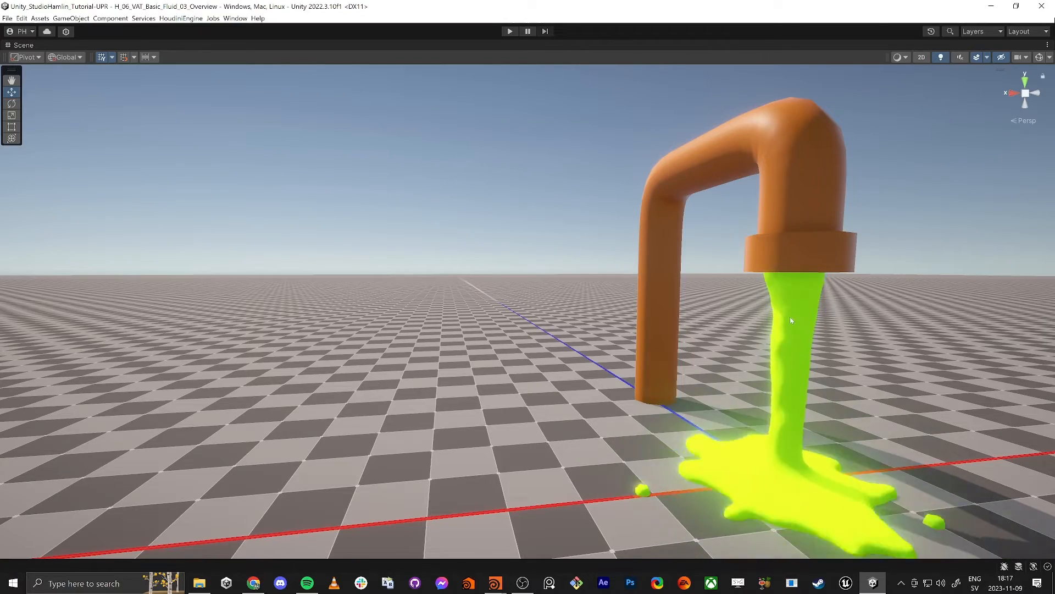
right_drag(792, 320, 456, 412)
key(w)
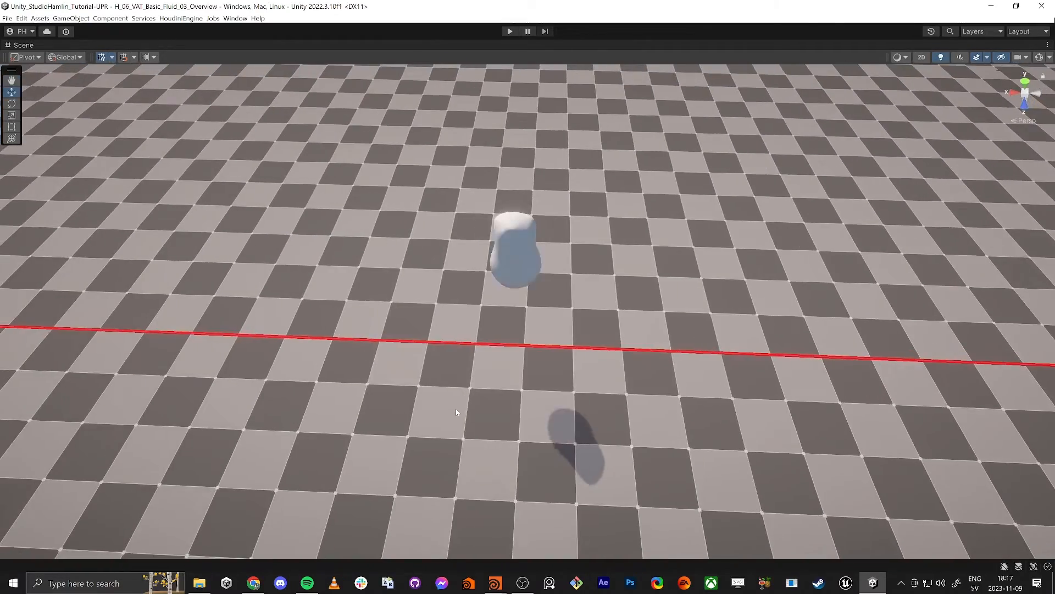
right_drag(555, 346, 528, 341)
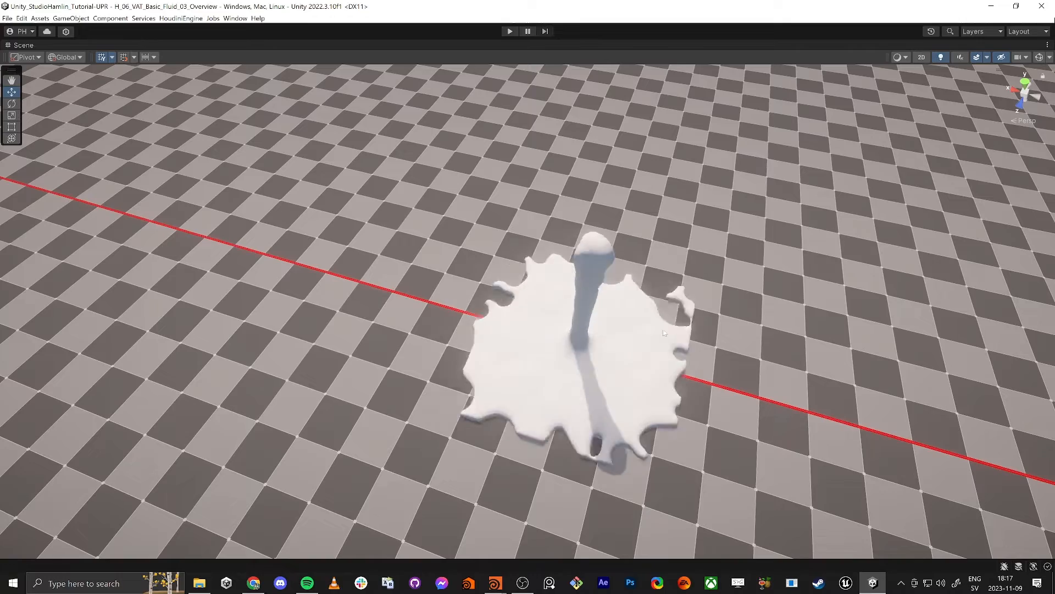
right_drag(663, 333, 544, 316)
key(d)
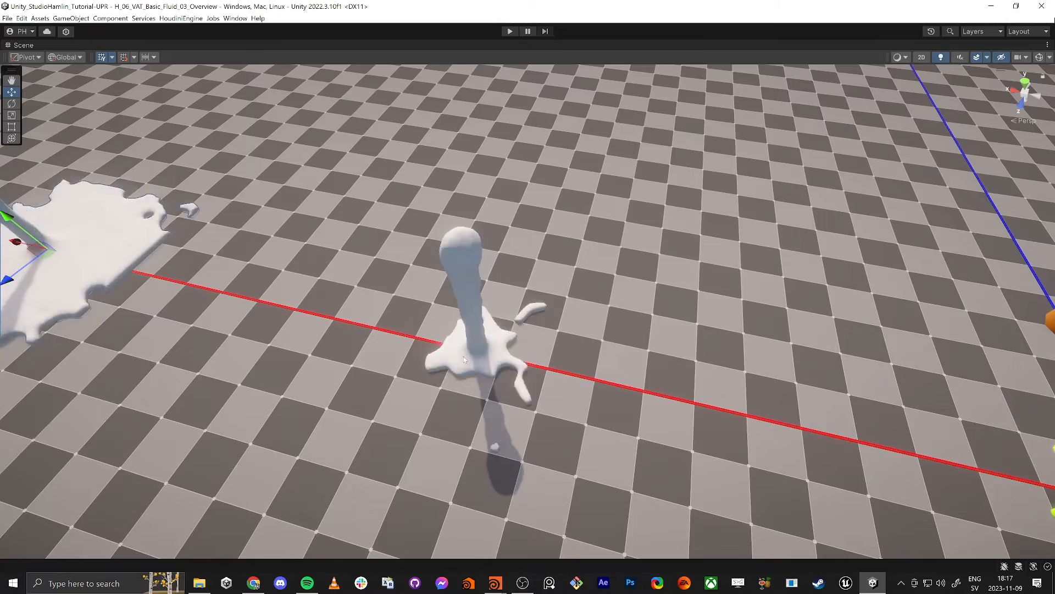
right_drag(463, 359, 568, 267)
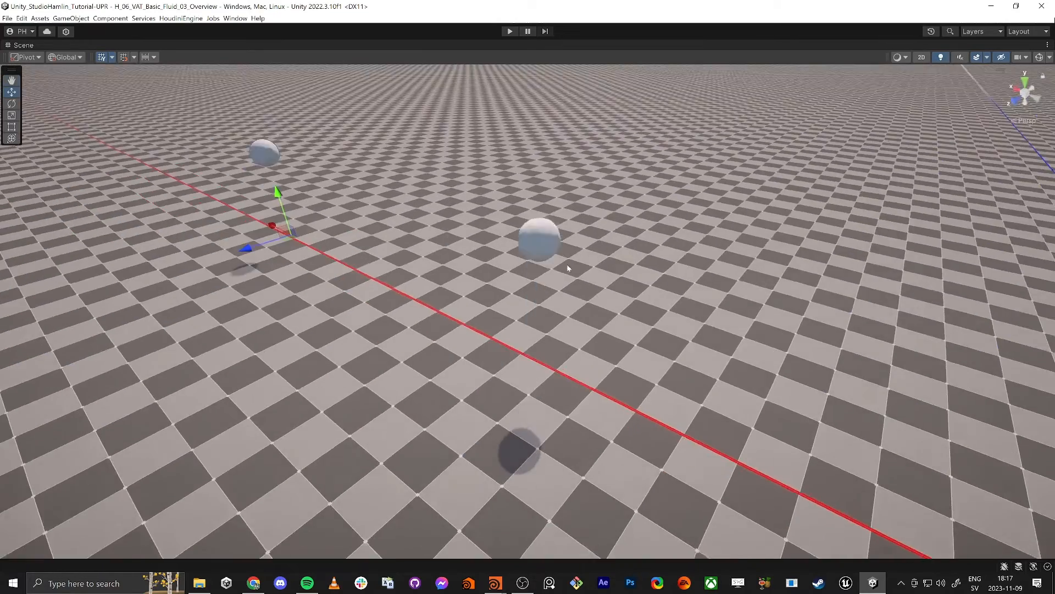
middle_drag(569, 267, 568, 253)
click(543, 232)
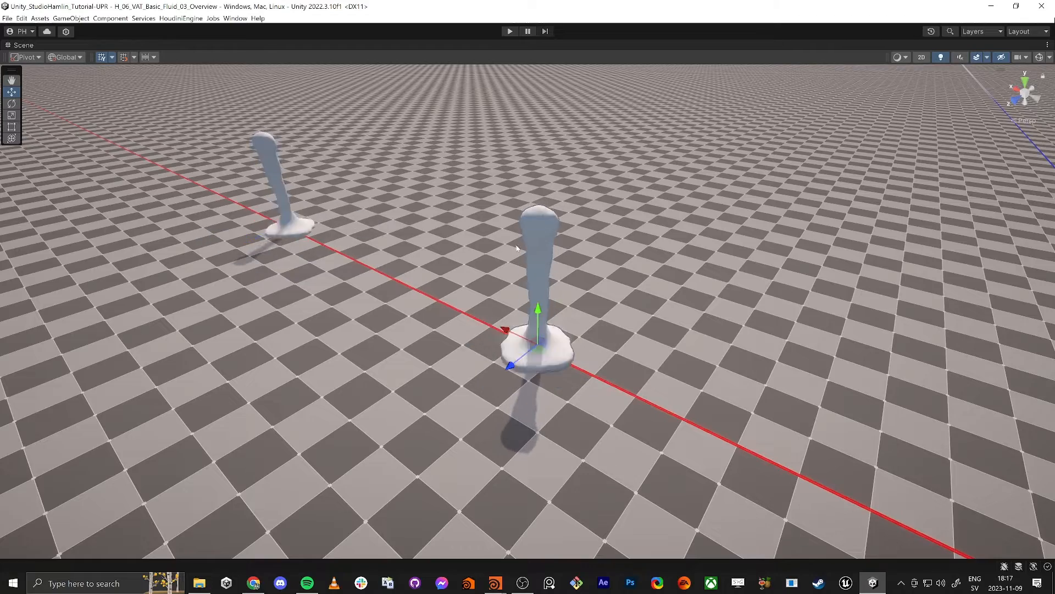
right_drag(516, 248, 689, 173)
key(s)
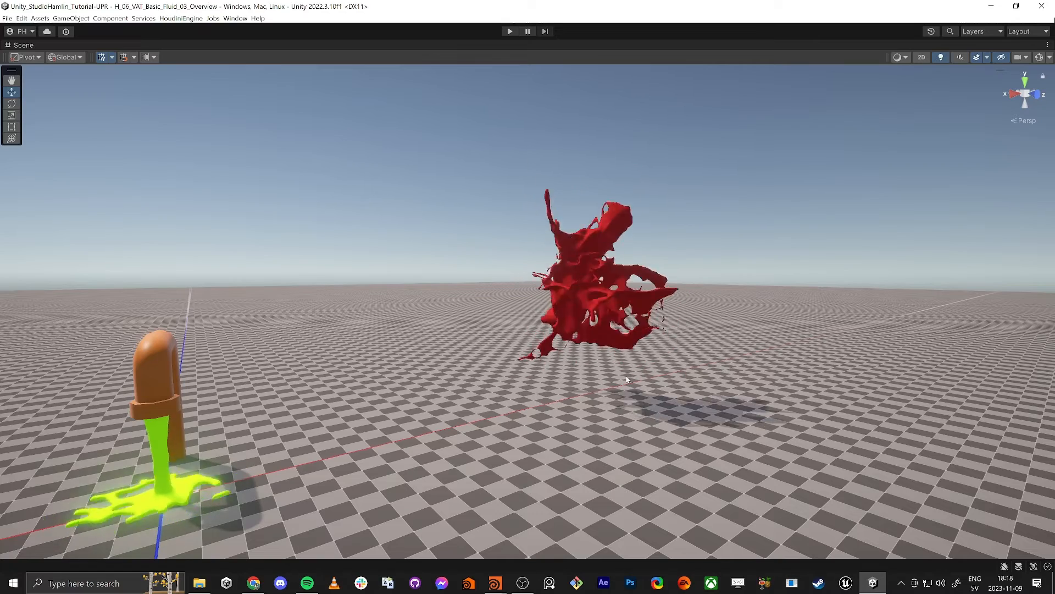
right_drag(629, 379, 607, 370)
- Restore the full editor layout and open the H_06_VAT_Basic_Fluid_03 scene from its tutorial folder
key(shift+space)
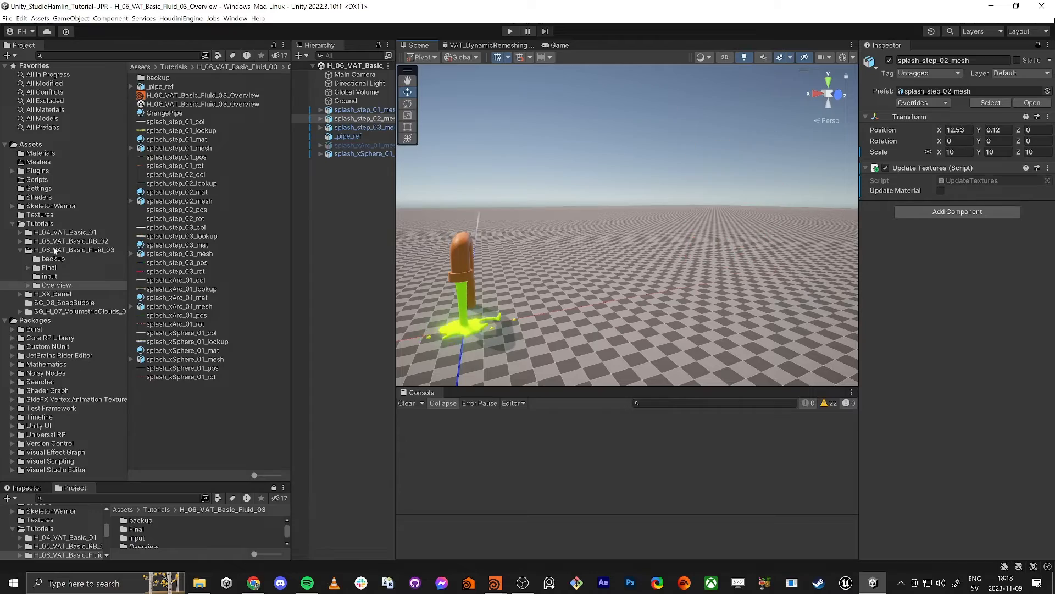
click(54, 250)
double_click(182, 113)
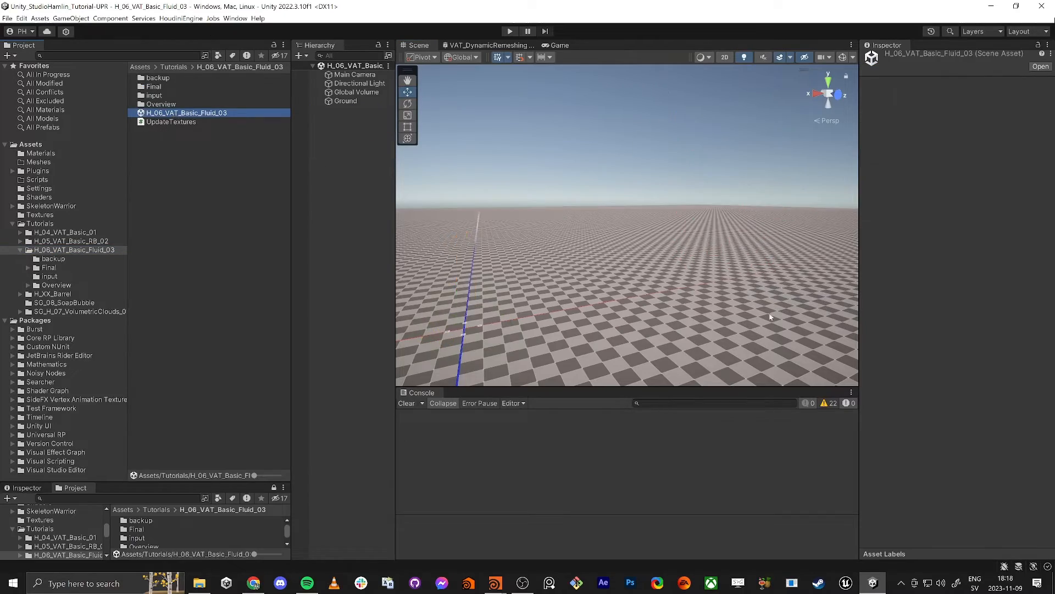
right_drag(771, 318, 588, 328)
key(shift+space)
key(shift+space)
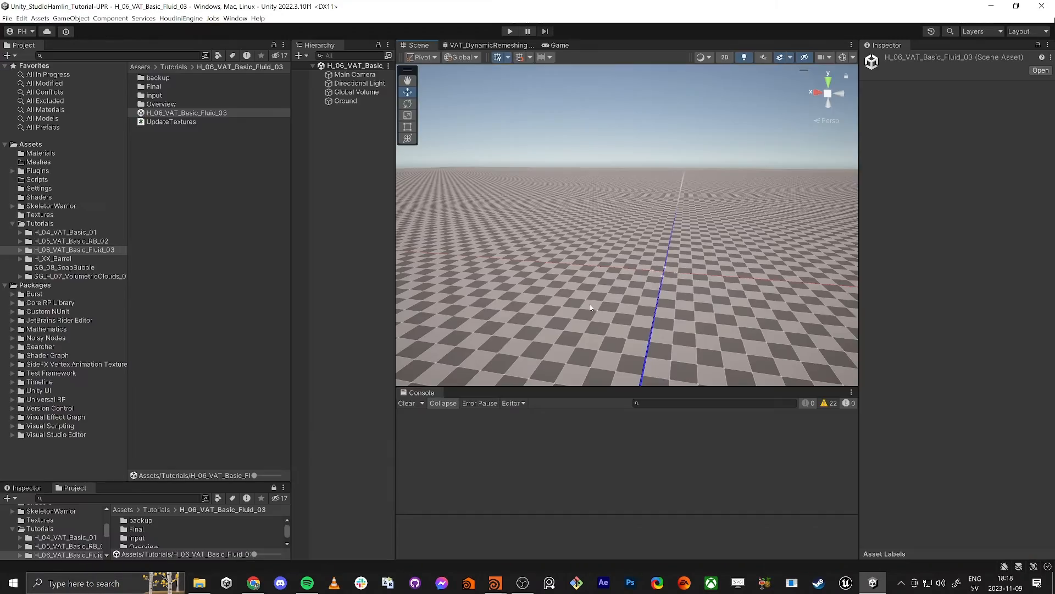
- Show the Overview folder in File Explorer and copy the path of its parent folder, H_06_VAT_Basic_Fluid_03
key(alt+Tab)
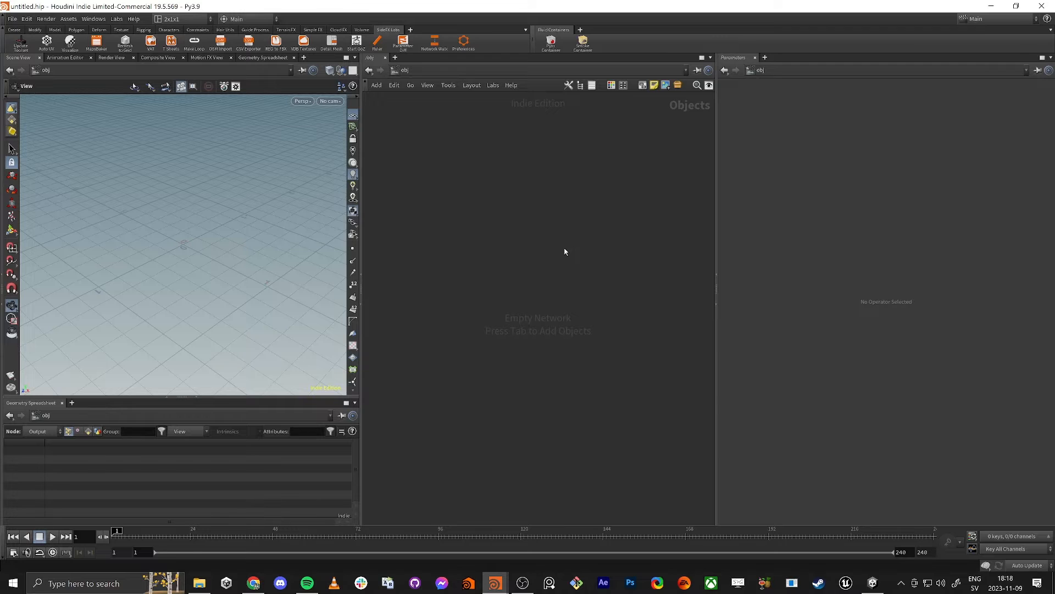
key(alt+Tab)
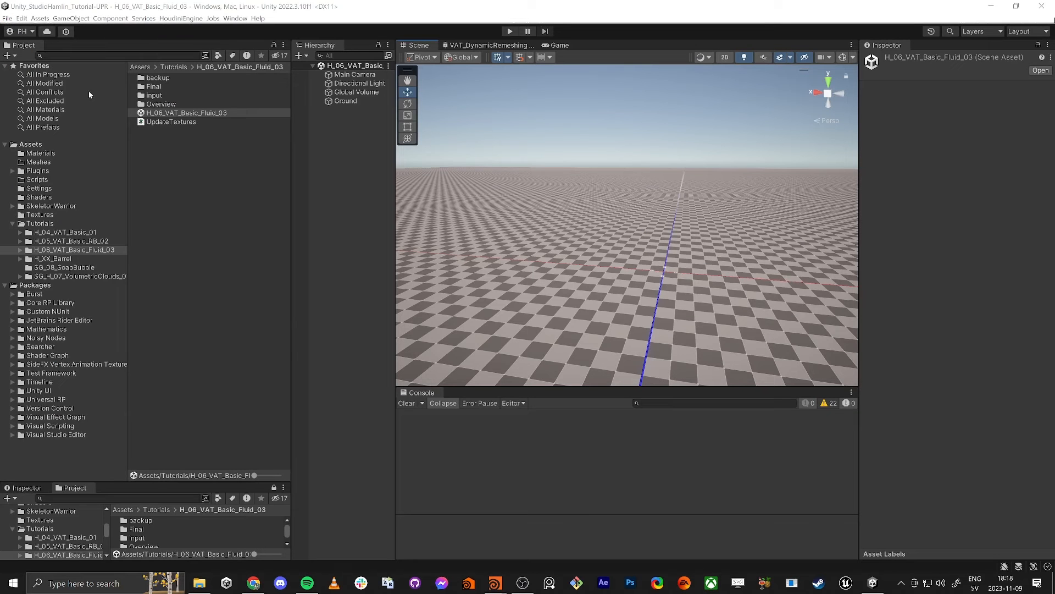
right_click(150, 102)
click(136, 163)
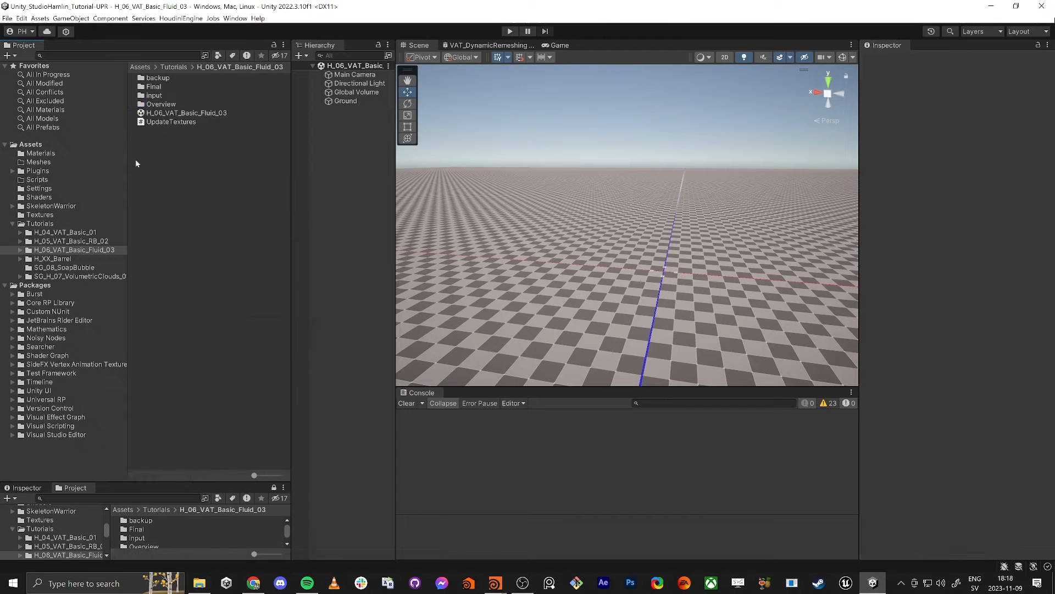
right_click(159, 104)
click(187, 118)
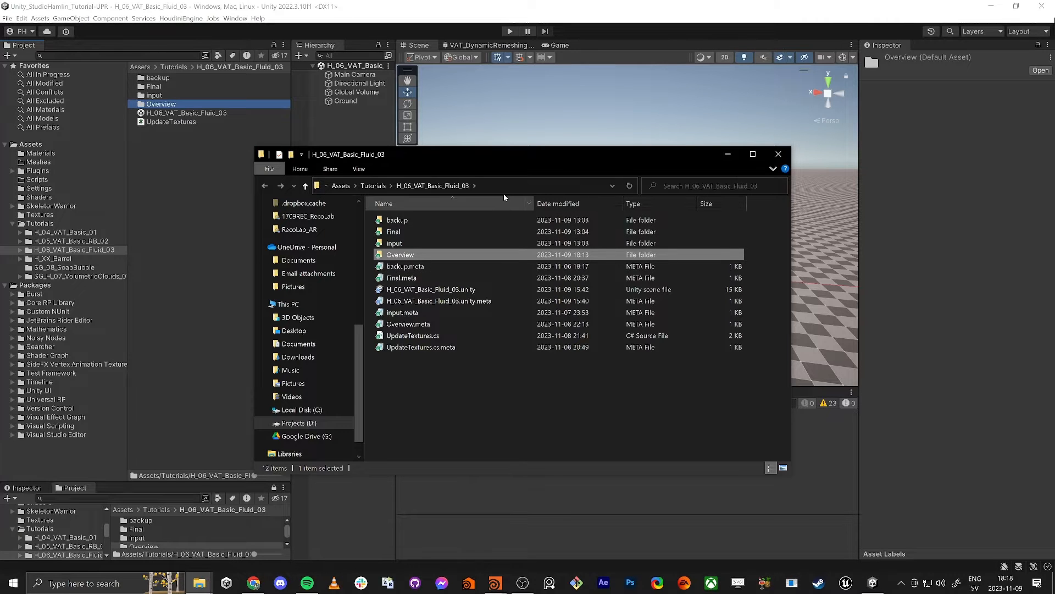
click(494, 186)
drag(534, 156, 1054, 297)
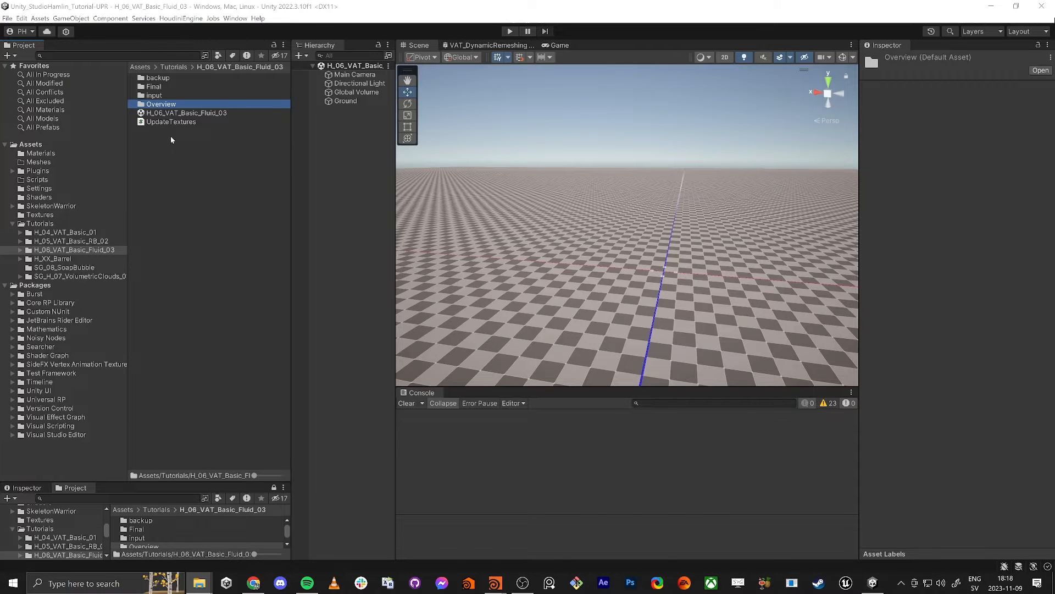
- Switch to Houdini and start saving the project under a new name, with the copied folder path as location
key(alt+Tab)
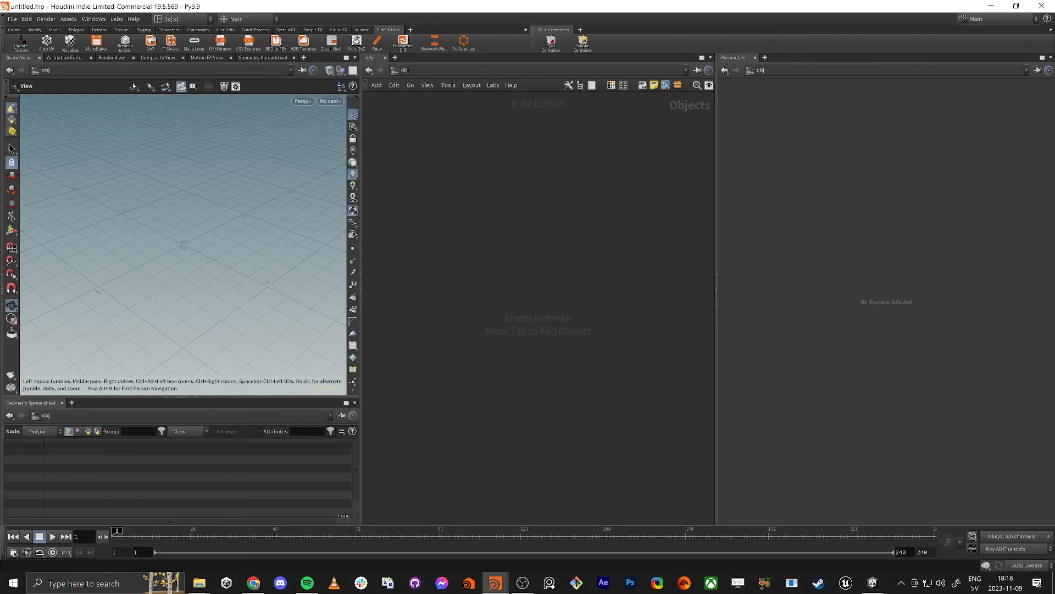
click(15, 20)
click(39, 116)
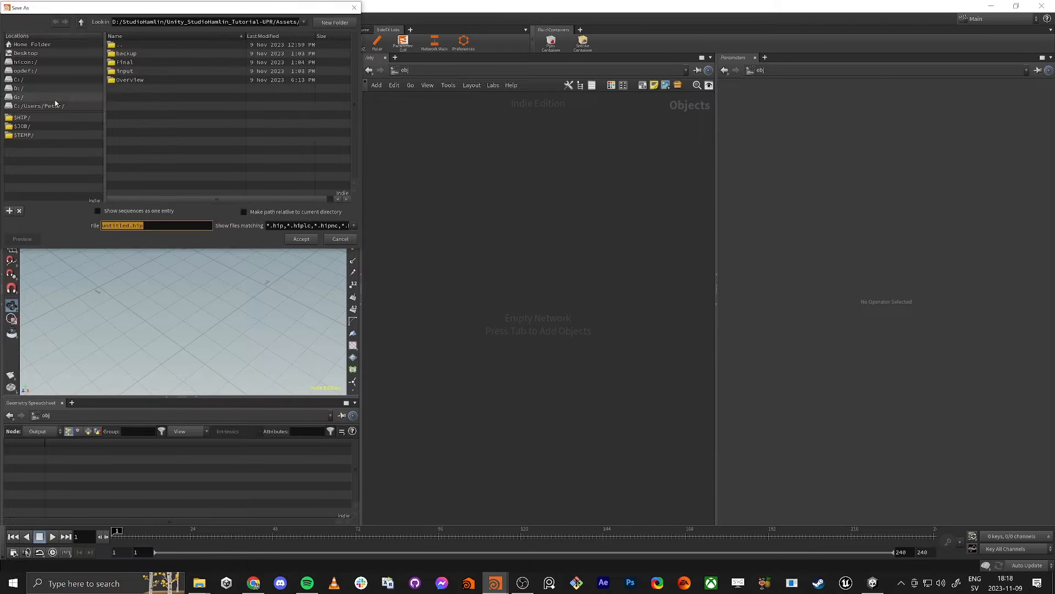
click(183, 22)
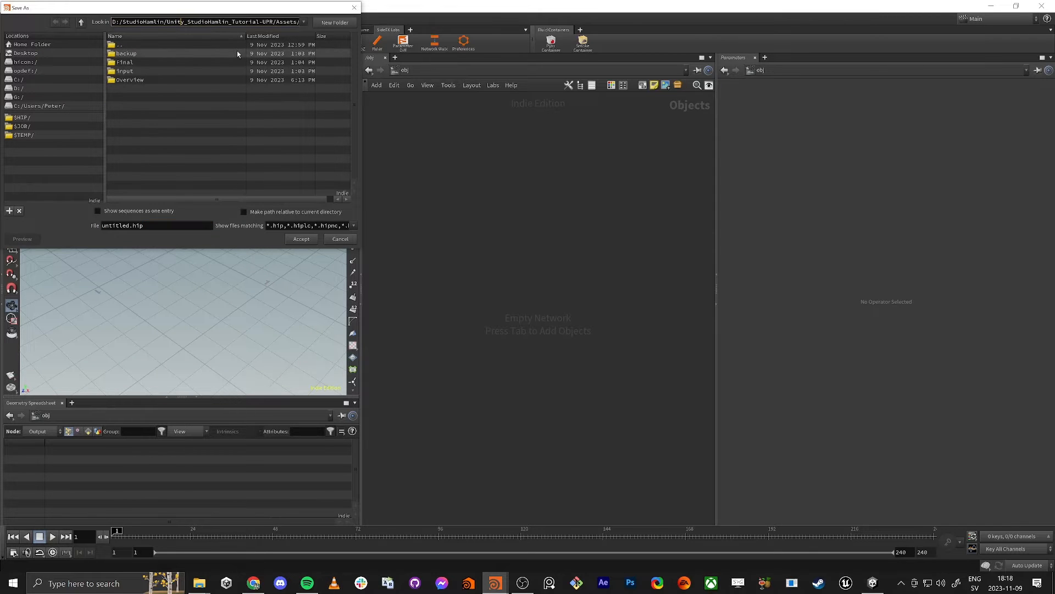
key(ctrl+a)
key(ctrl+v)
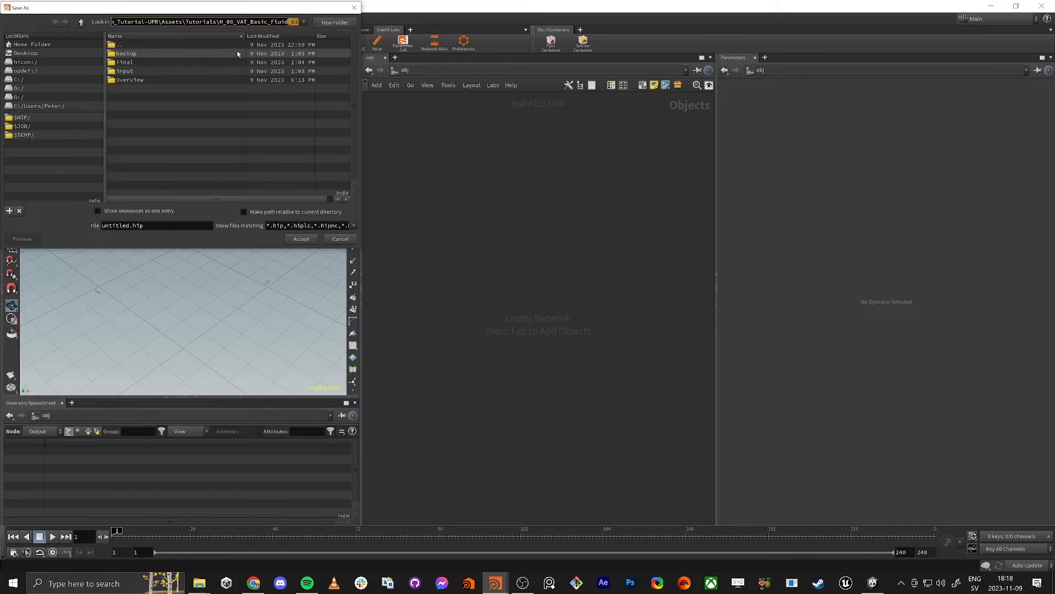
- Reuse the folder name from the path as file name H_06_VAT_Basic_Fluid_03 and save the project
key(shift+Left)
key(shift+Left)
key(shift+Left)
key(shift+Left)
key(shift+Left)
key(shift+Left)
key(shift+Left)
key(shift+Left)
key(shift+Left)
key(shift+Left)
key(shift+Left)
key(shift+Left)
key(shift+Left)
key(shift+Left)
key(shift+Left)
key(Return)
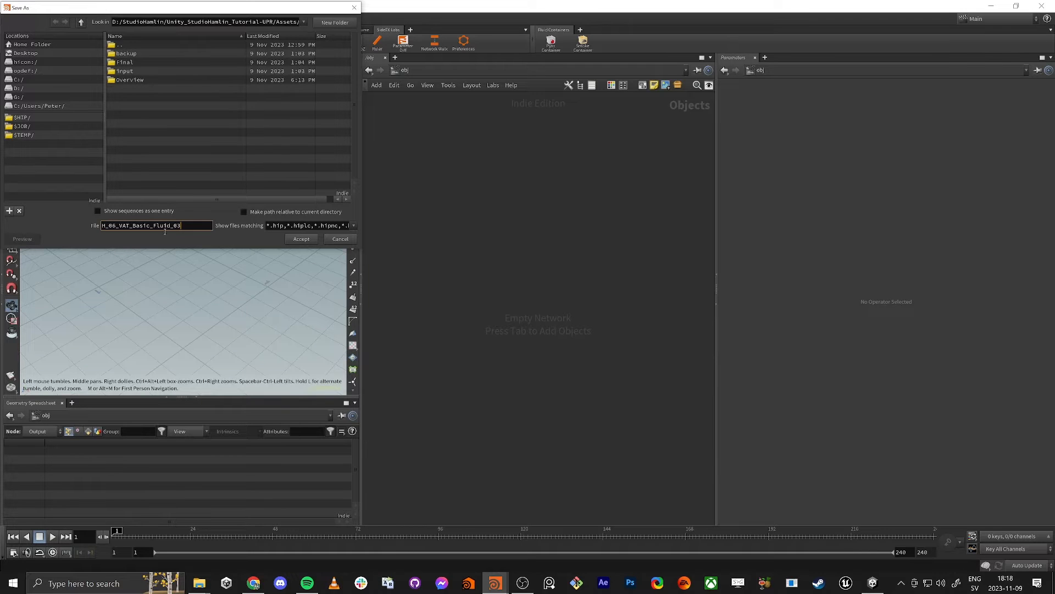
click(302, 239)
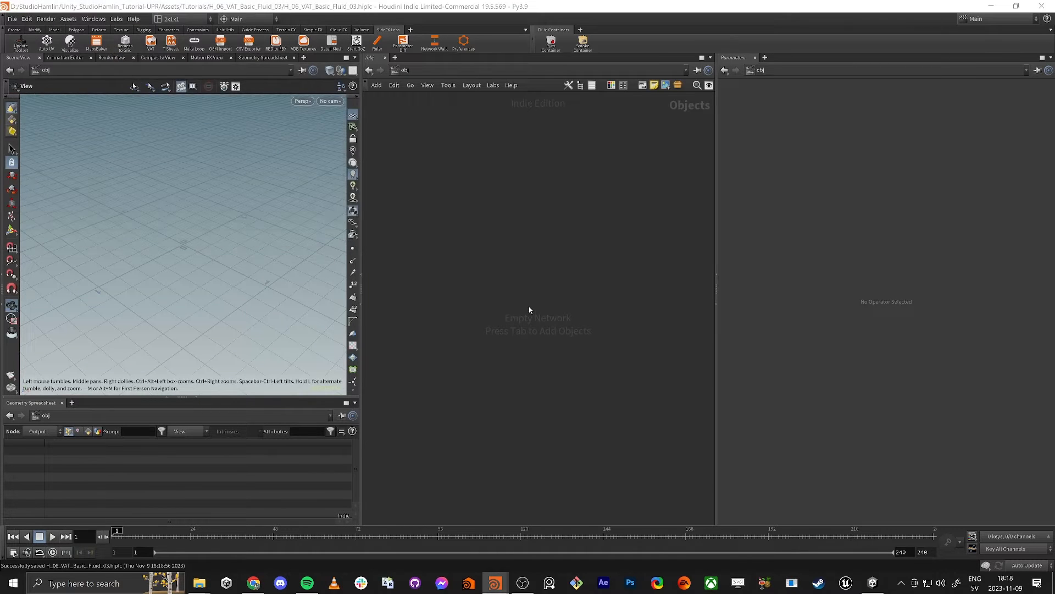
- Add a Geometry object to the empty object network and go inside it
key(Tab)
text(geo)
key(Return)
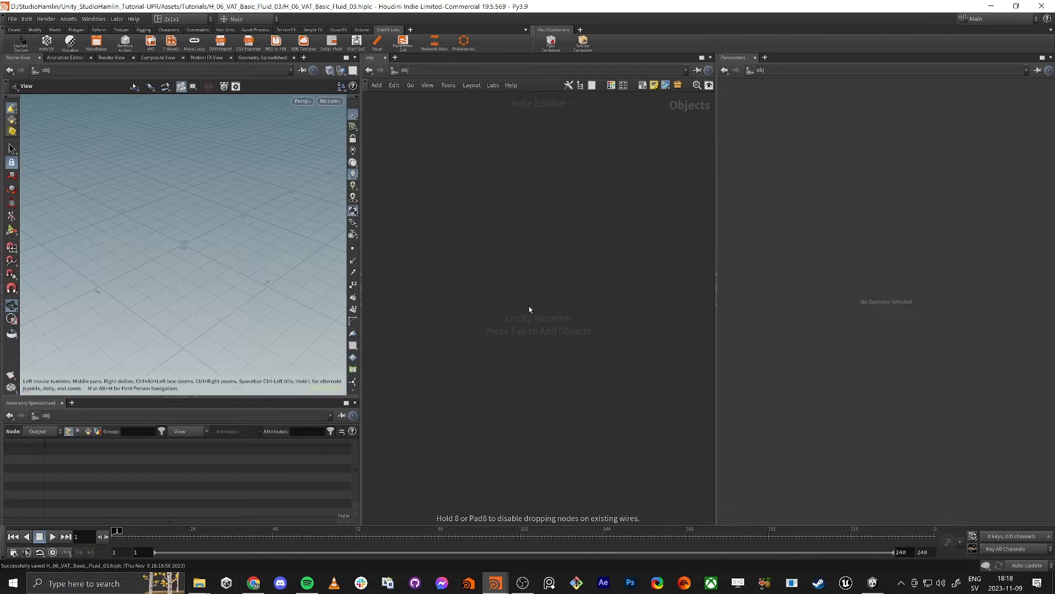
click(529, 308)
double_click(529, 306)
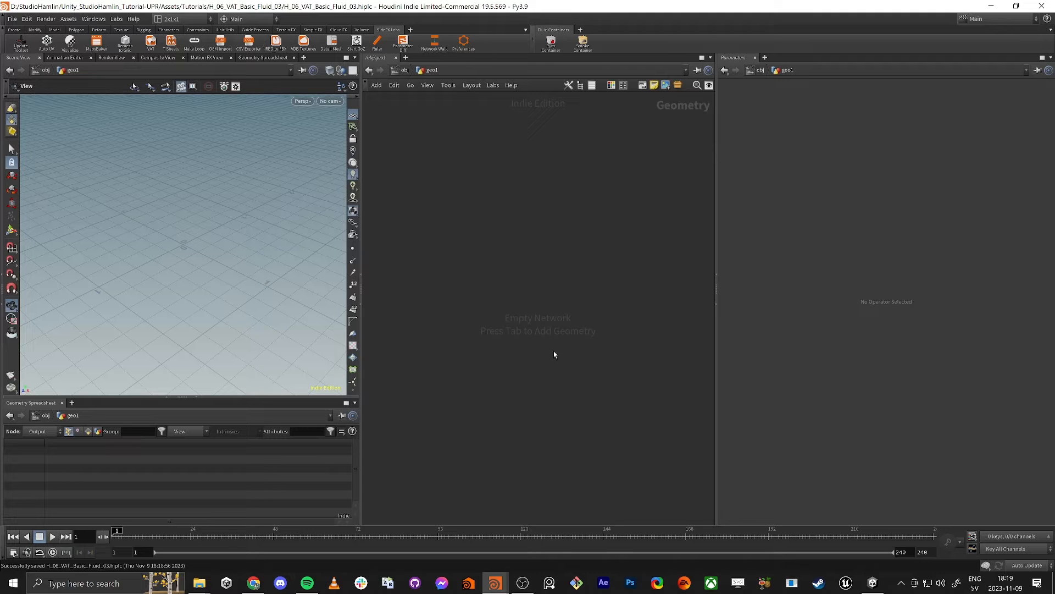
- Add a Sphere node to the geometry network and set its center Y to 1
key(Tab)
click(314, 180)
key(Tab)
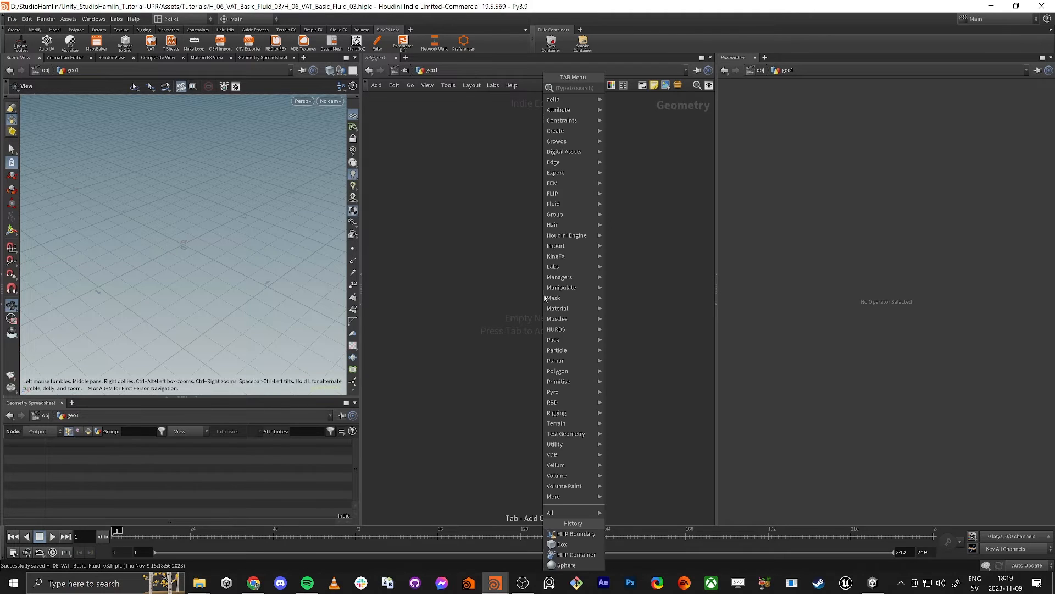
text(sj)
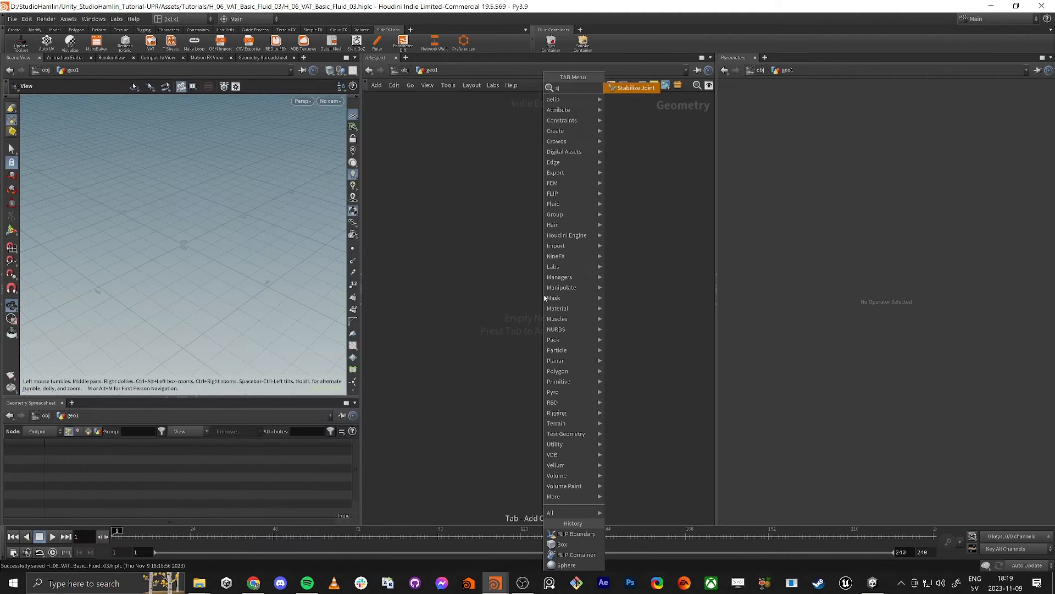
key(BackSpace)
text(phe)
key(Return)
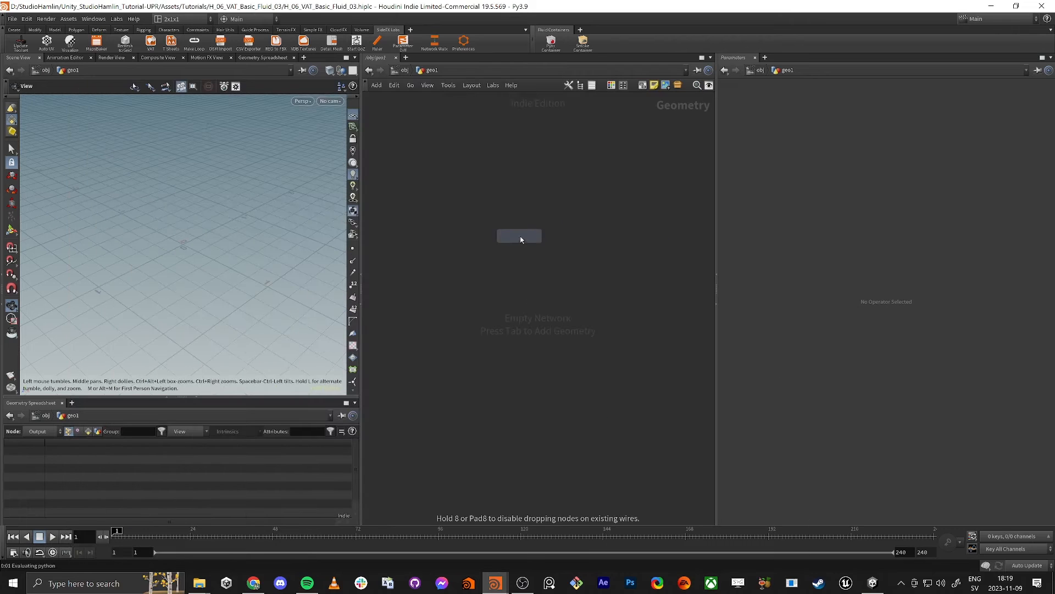
click(521, 239)
text(1)
key(Tab)
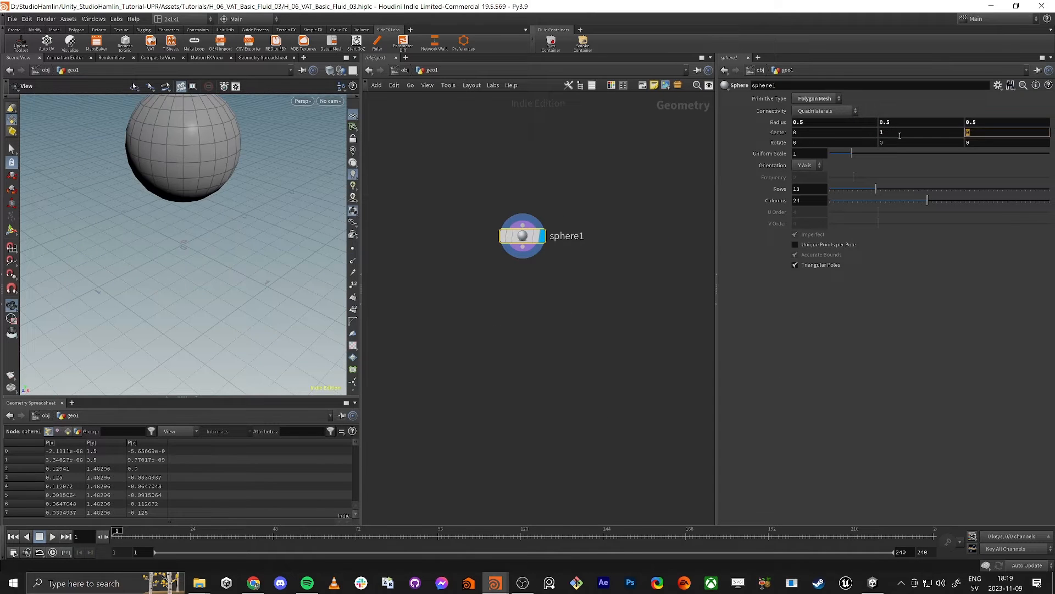
- Raise the sphere to a center Y of 2 and move its node aside in the network
drag(170, 223, 196, 208)
scroll(196, 228, down, 5)
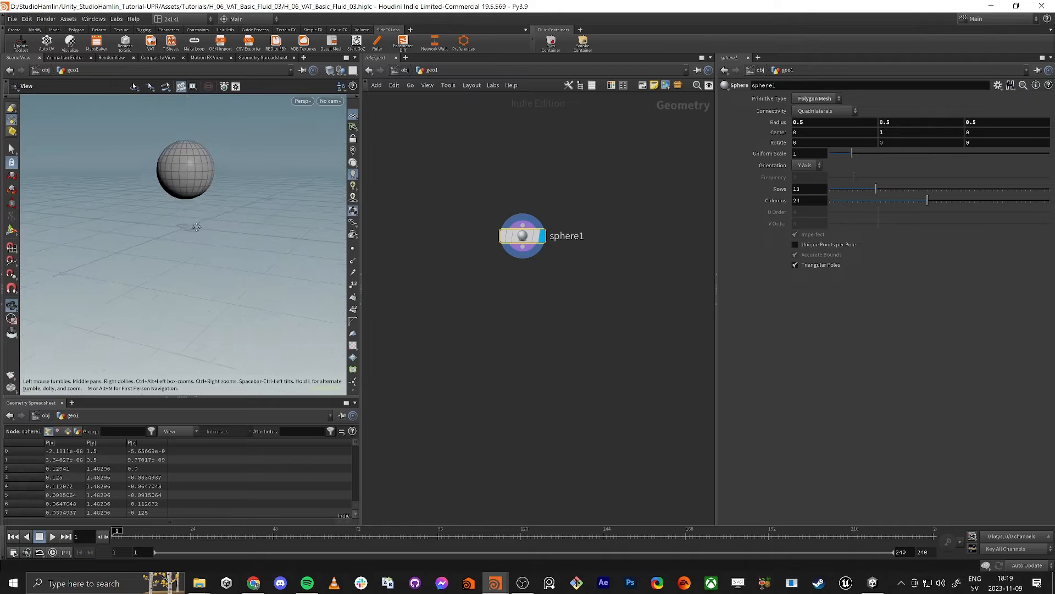
drag(122, 235, 214, 254)
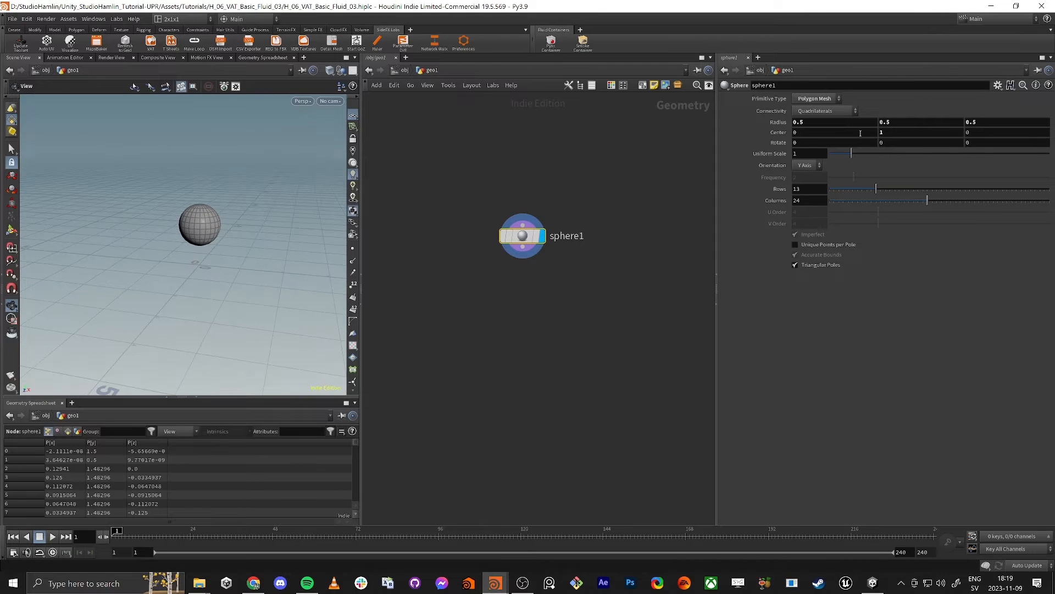
double_click(883, 133)
text(2)
key(Tab)
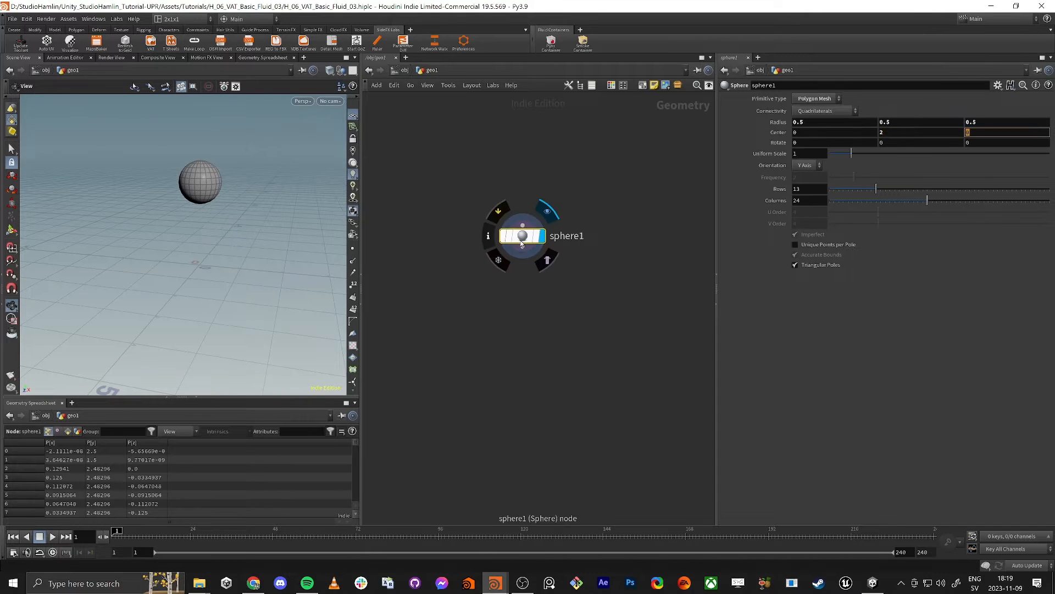
drag(526, 237, 645, 234)
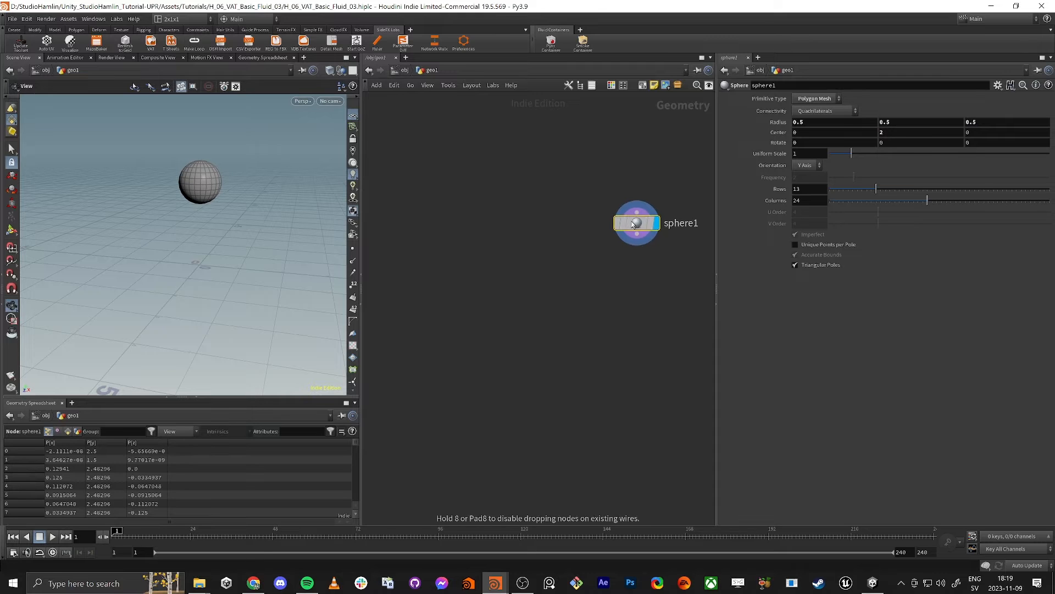
- Add a FLIP Boundary node below the sphere node and connect the sphere to its fourth input
key(Tab)
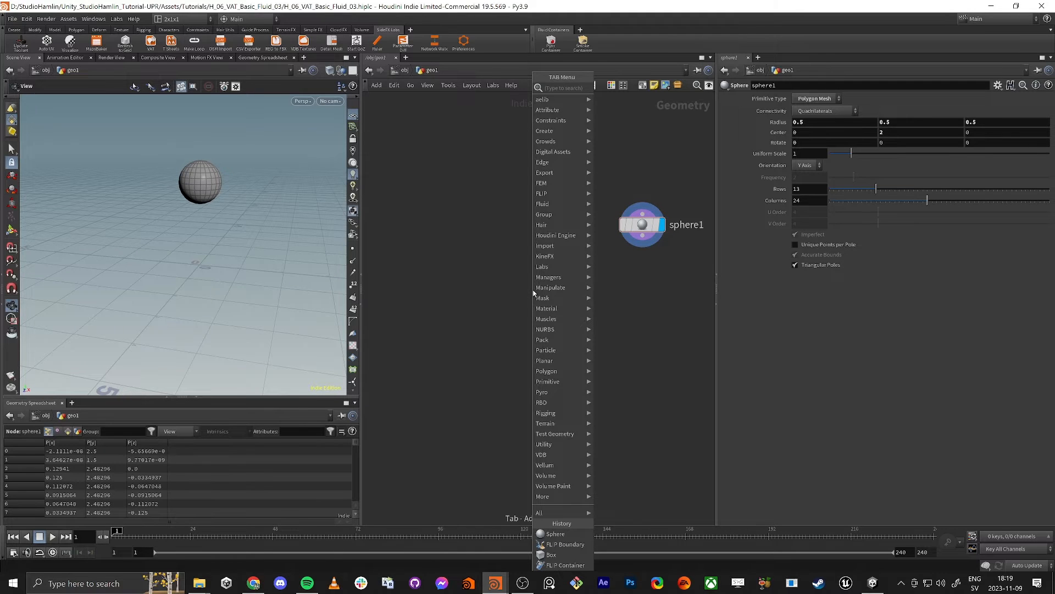
text(flip bo)
key(Return)
click(506, 325)
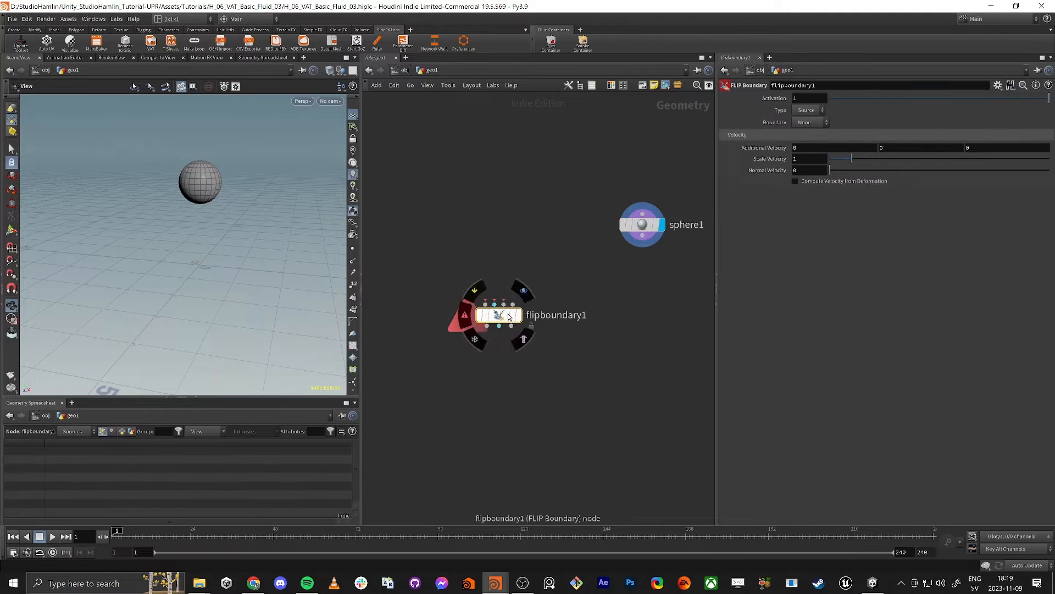
drag(610, 275, 524, 321)
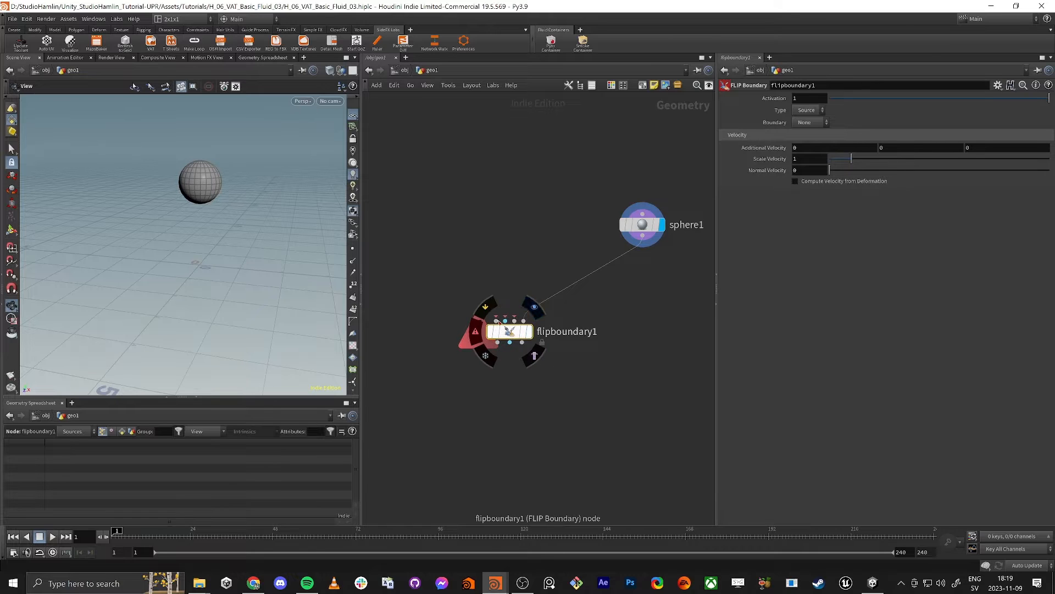
- Add a FLIP Container node above the FLIP boundary, wired to its first three inputs, and display it
click(496, 320)
key(Tab)
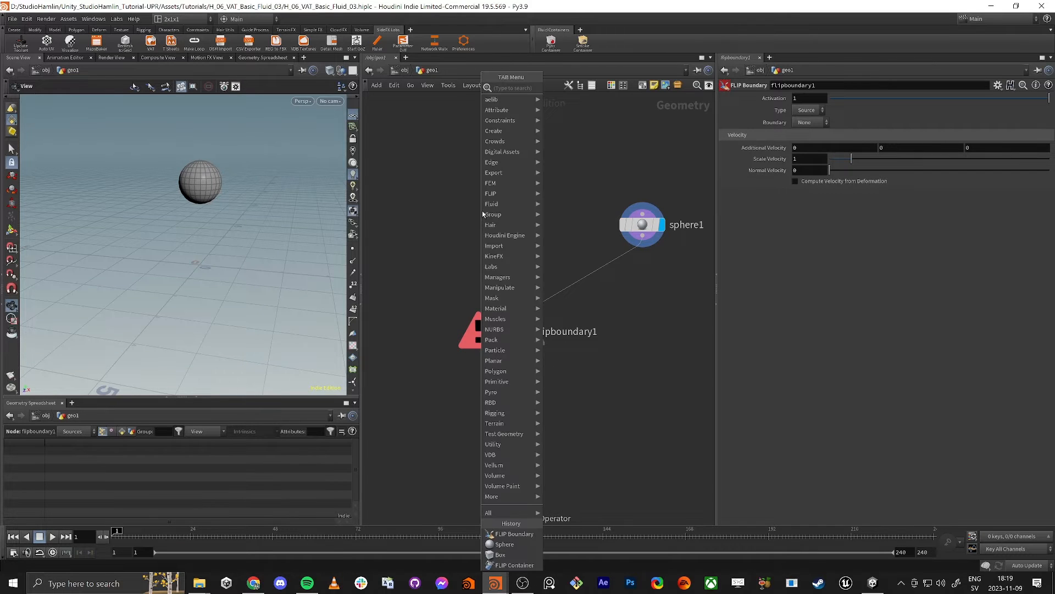
text(flip con)
key(Return)
click(482, 212)
drag(481, 214, 503, 248)
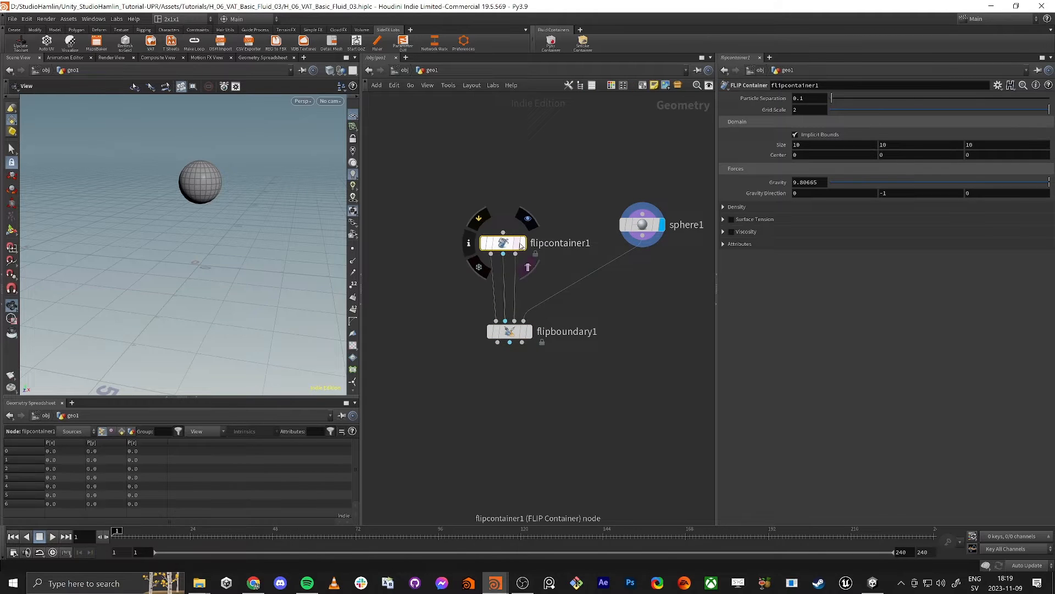
click(521, 242)
scroll(233, 235, down, 8)
drag(239, 232, 215, 236)
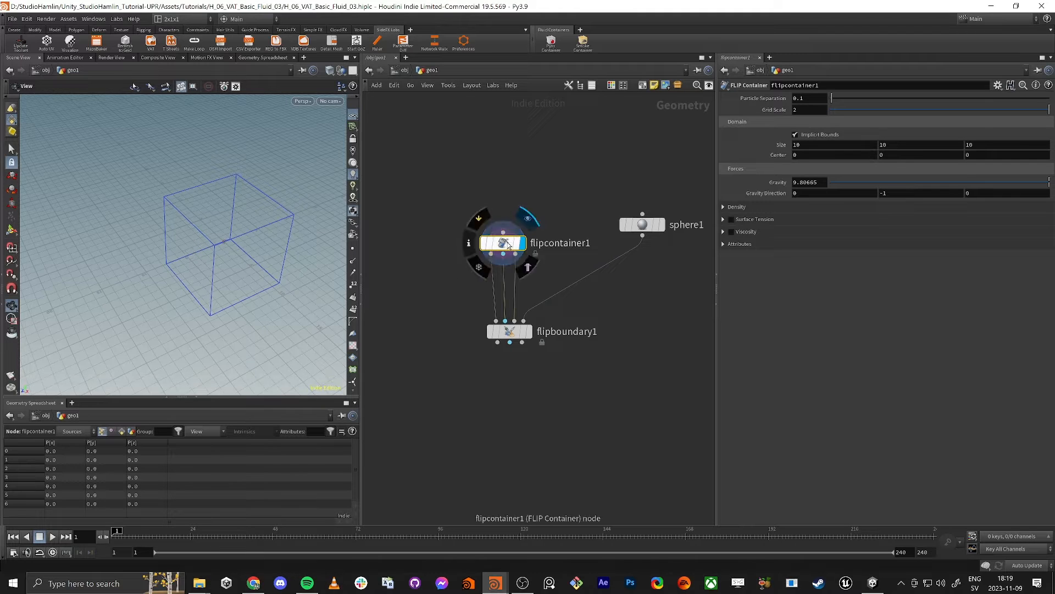
- Add a Box node above the FLIP container and connect it to the container's input
key(Tab)
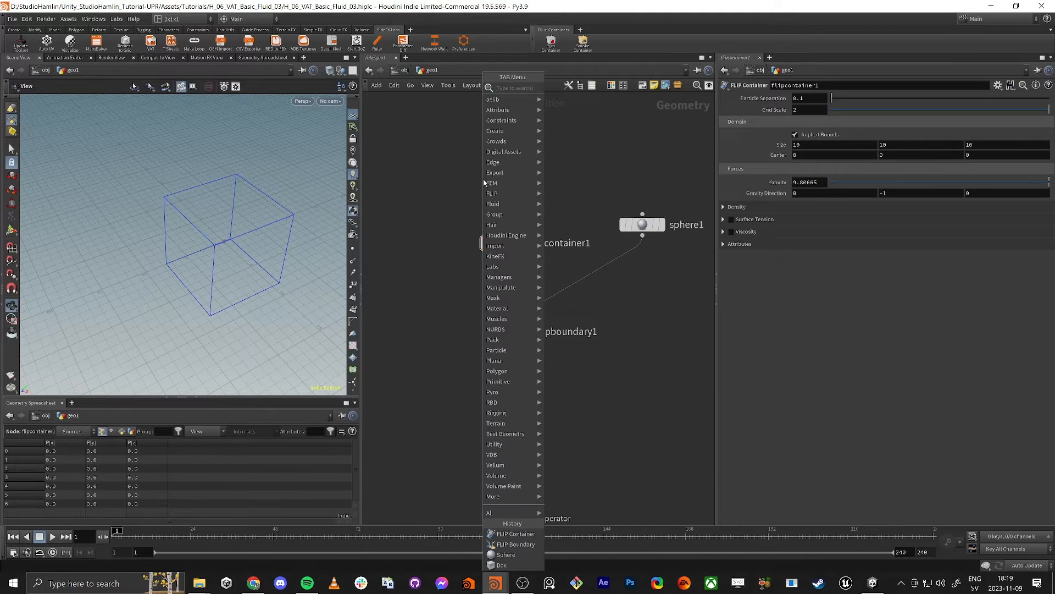
text(box)
key(Return)
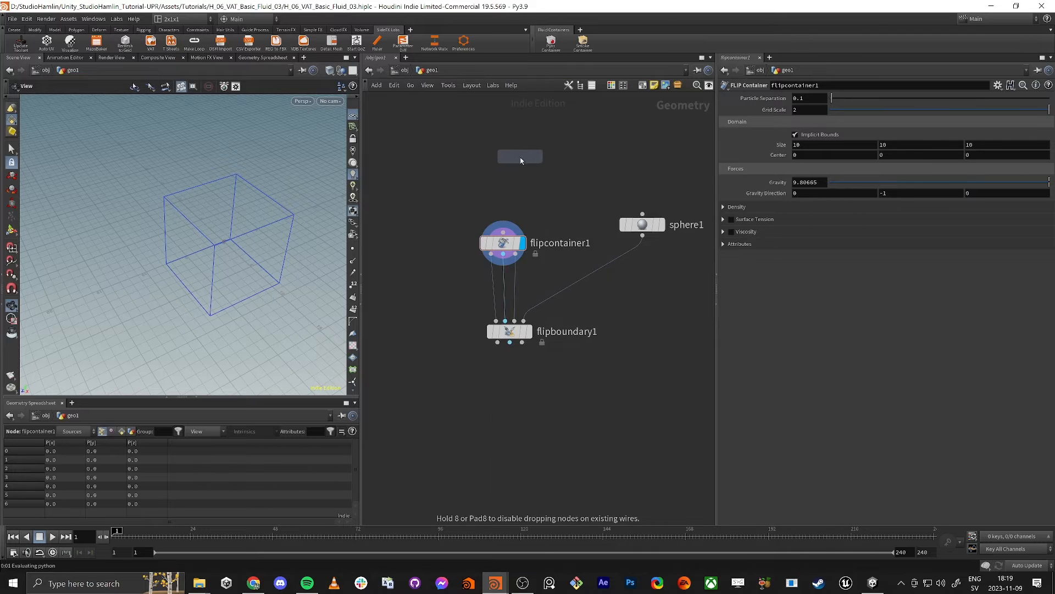
click(502, 157)
mouse_move(502, 157)
mouse_down()
mouse_move(518, 166)
mouse_move(503, 172)
mouse_up()
mouse_move(505, 172)
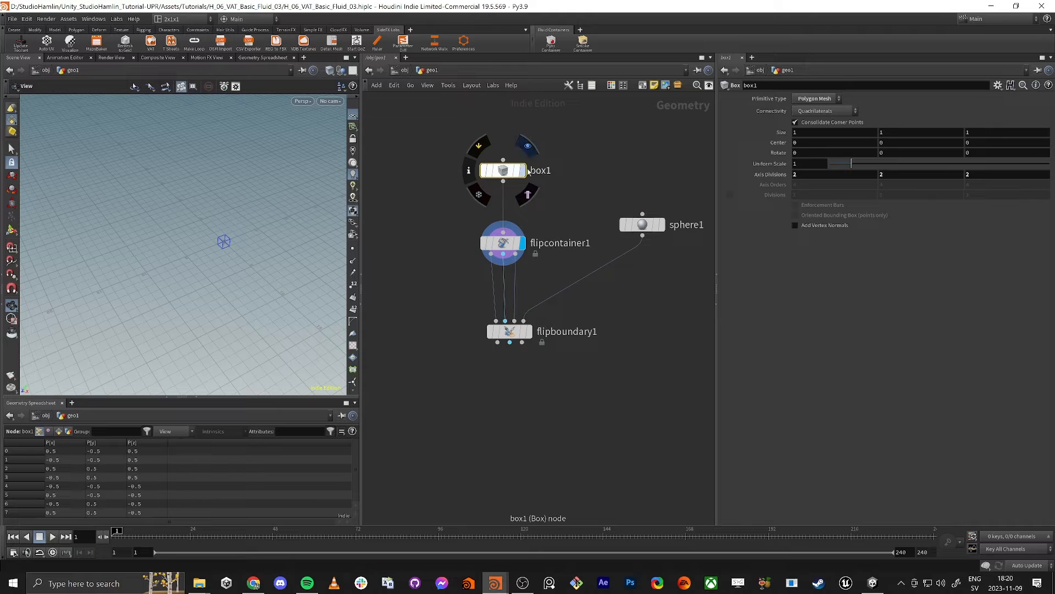
- Display the box and the FLIP container in turn to compare their bounds
click(522, 172)
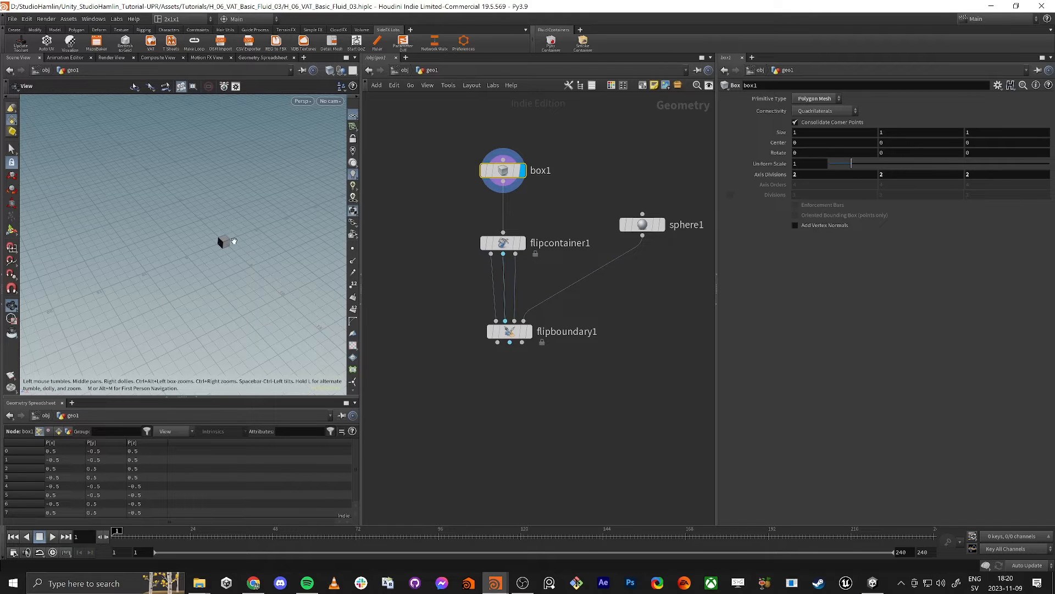
mouse_move(519, 245)
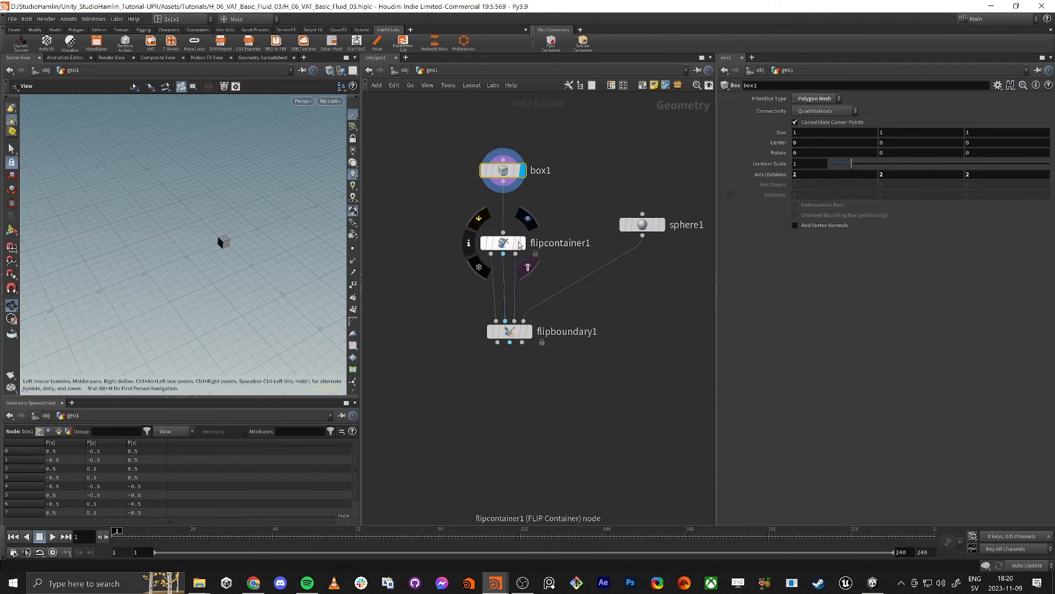
click(523, 244)
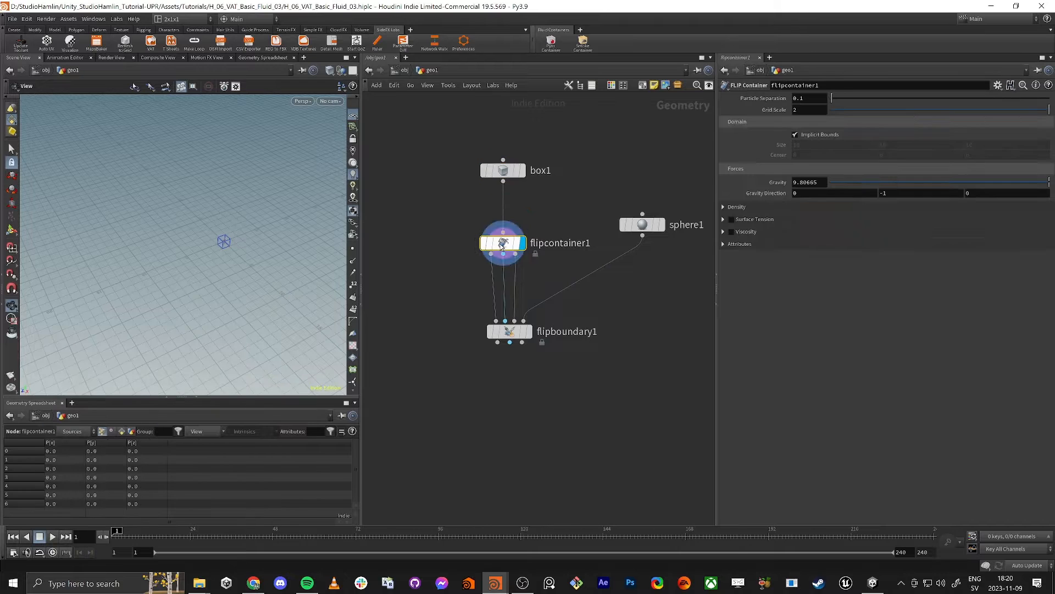
click(520, 172)
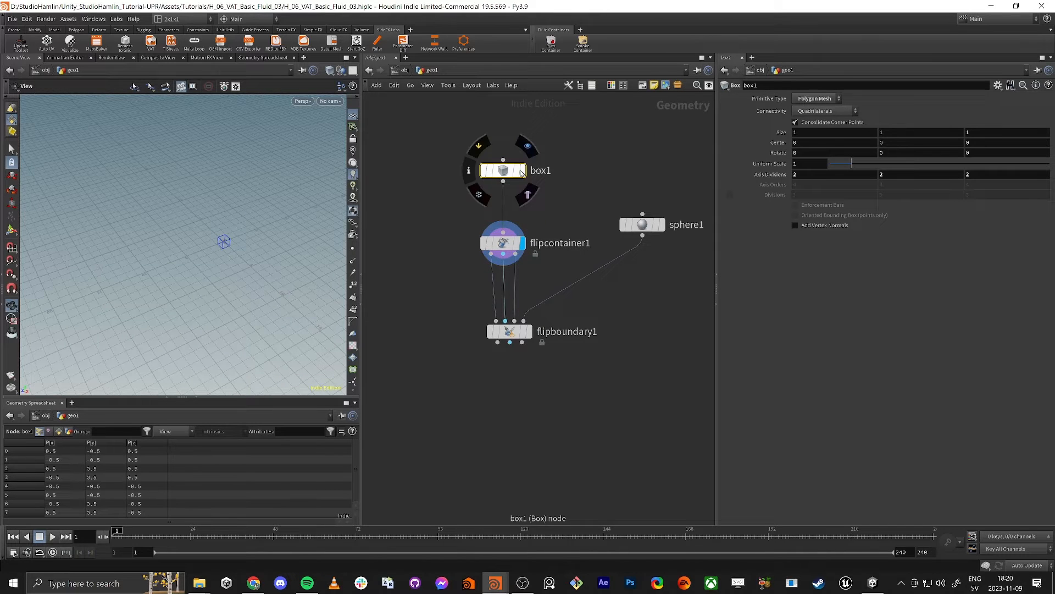
- Try a FLIP container domain size of 12.2 with the box disconnected, undo it and reconnect the box
click(512, 248)
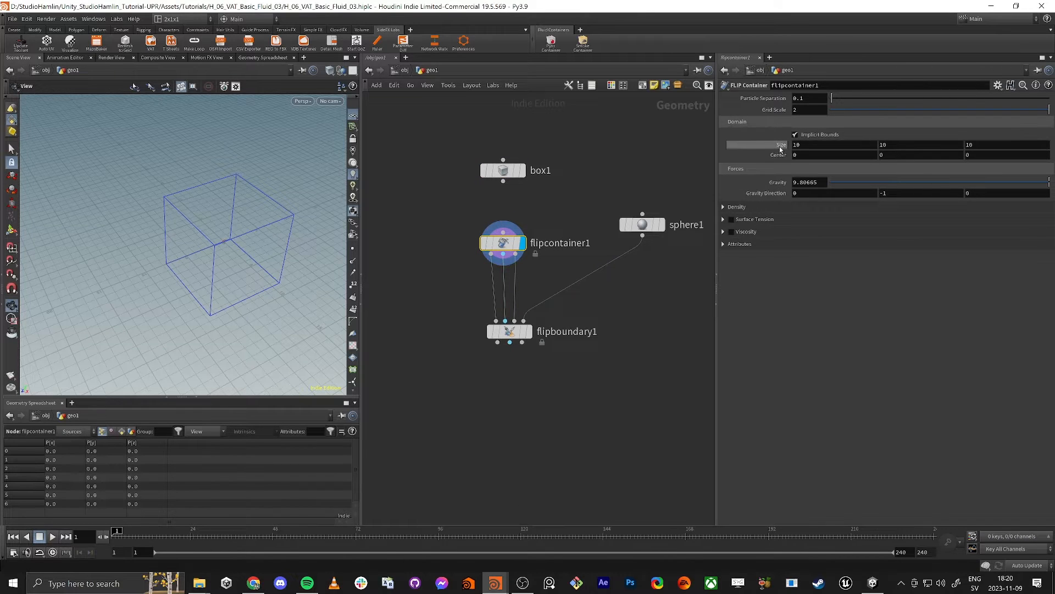
middle_drag(784, 147, 846, 145)
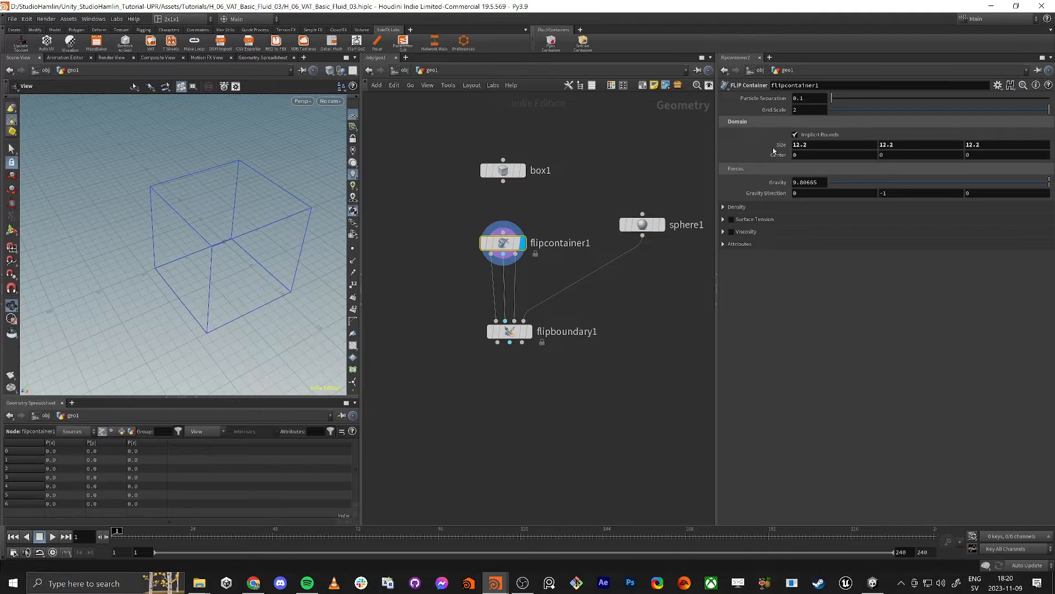
key(ctrl+z)
drag(503, 181, 503, 232)
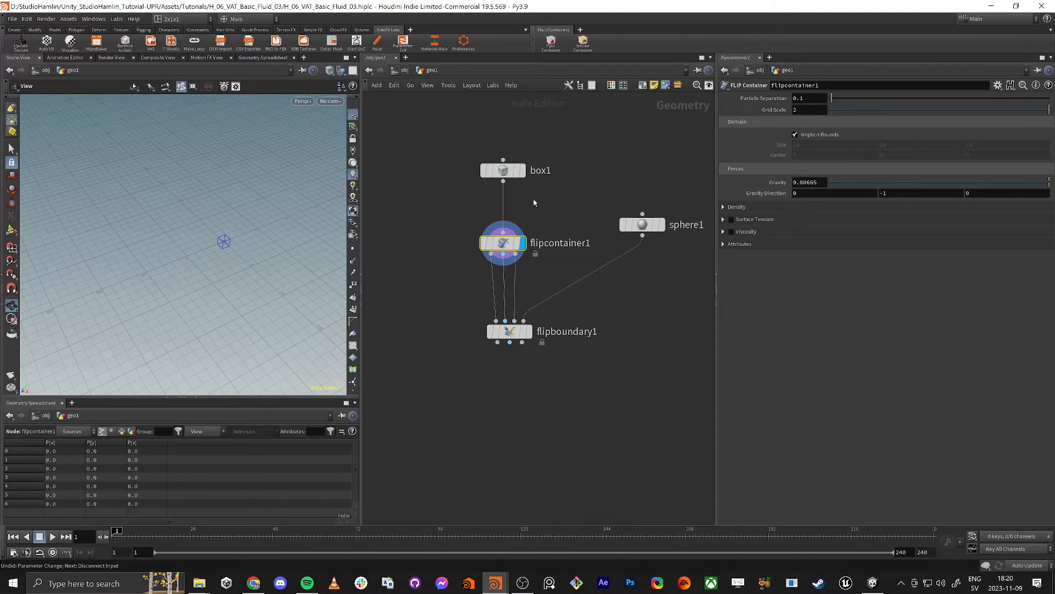
- Display the sphere and show the box as a template wireframe around the same scene
click(640, 226)
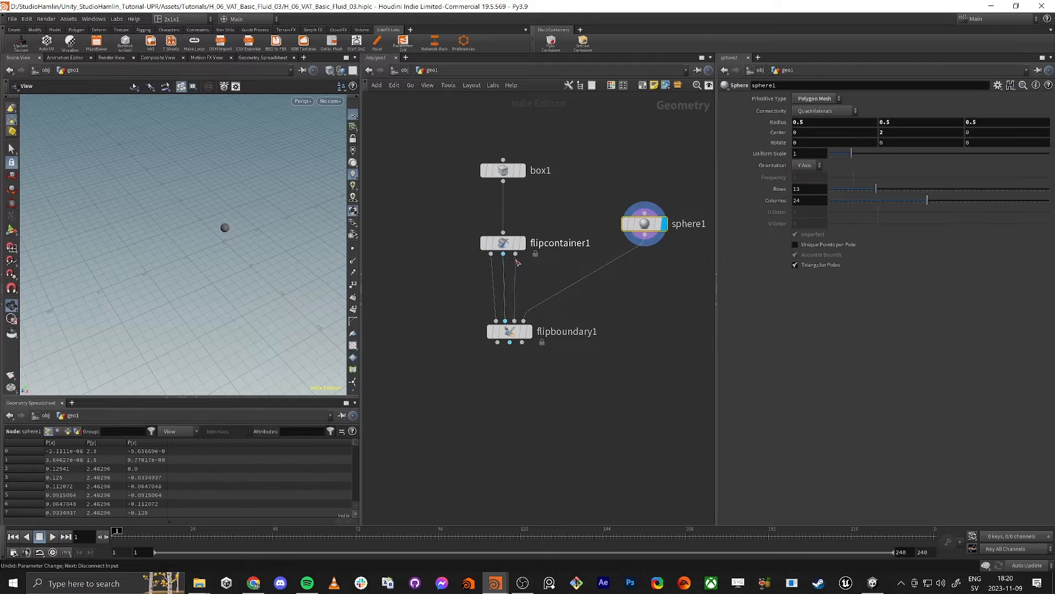
middle_drag(212, 276, 178, 287)
scroll(215, 278, up, 4)
drag(216, 277, 181, 269)
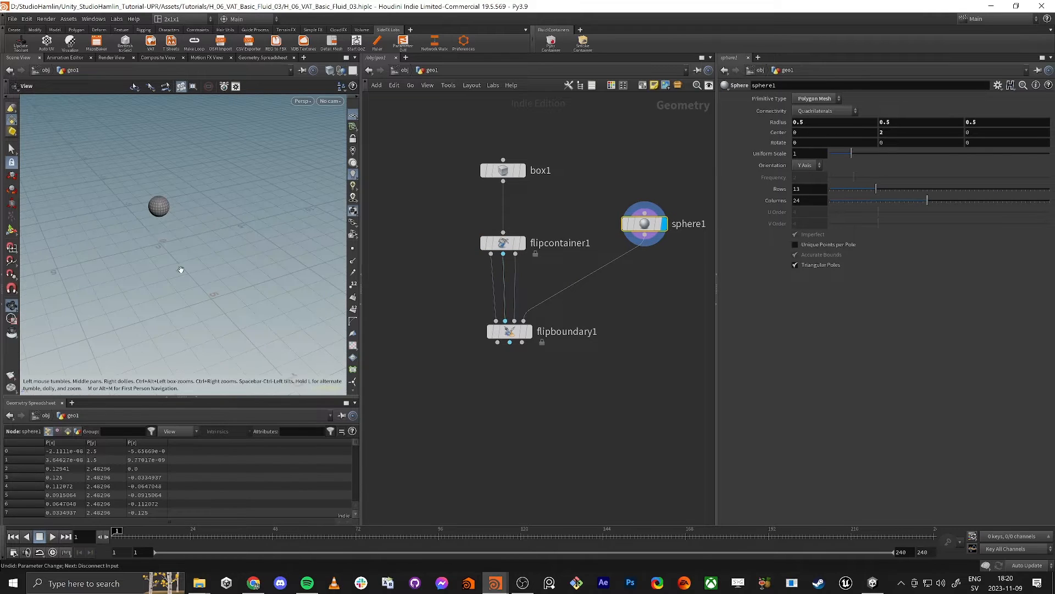
mouse_move(517, 248)
click(519, 172)
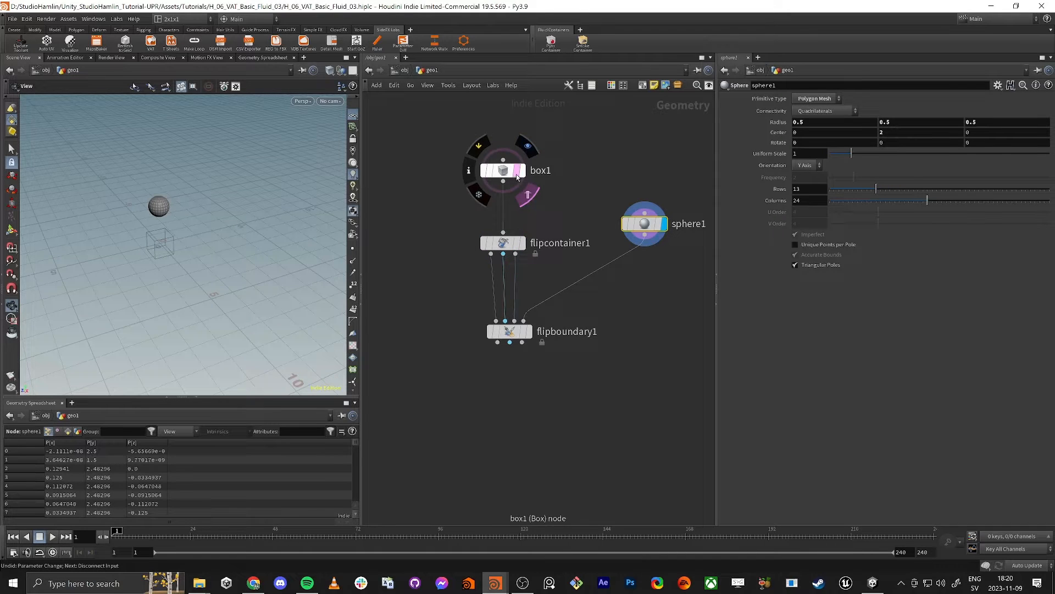
right_drag(259, 253, 126, 260)
scroll(126, 259, up, 3)
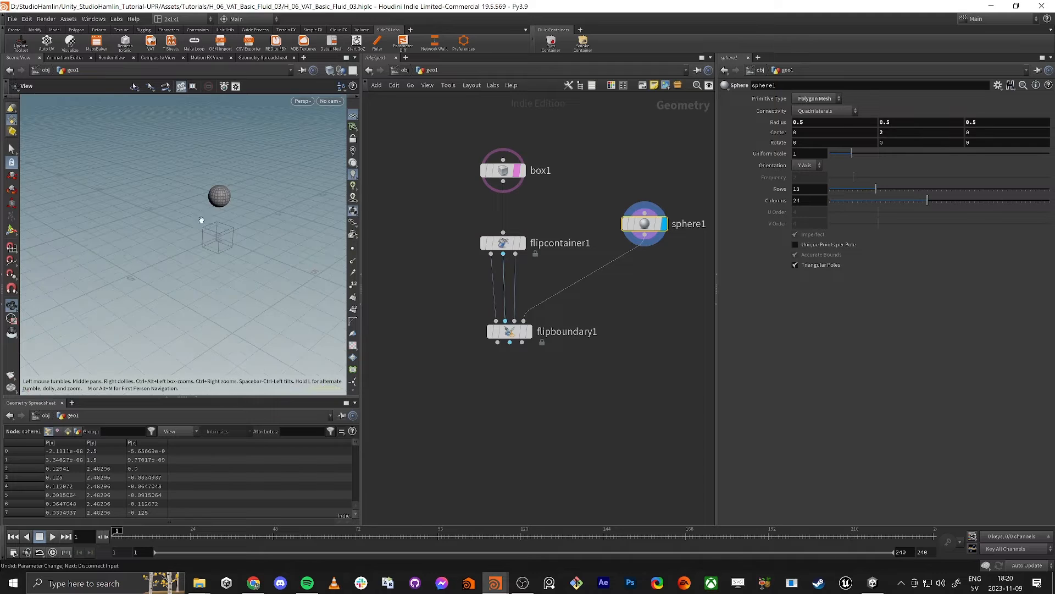
- Set the box's size to 5 × 10 × 5 so it encloses the sphere
click(507, 174)
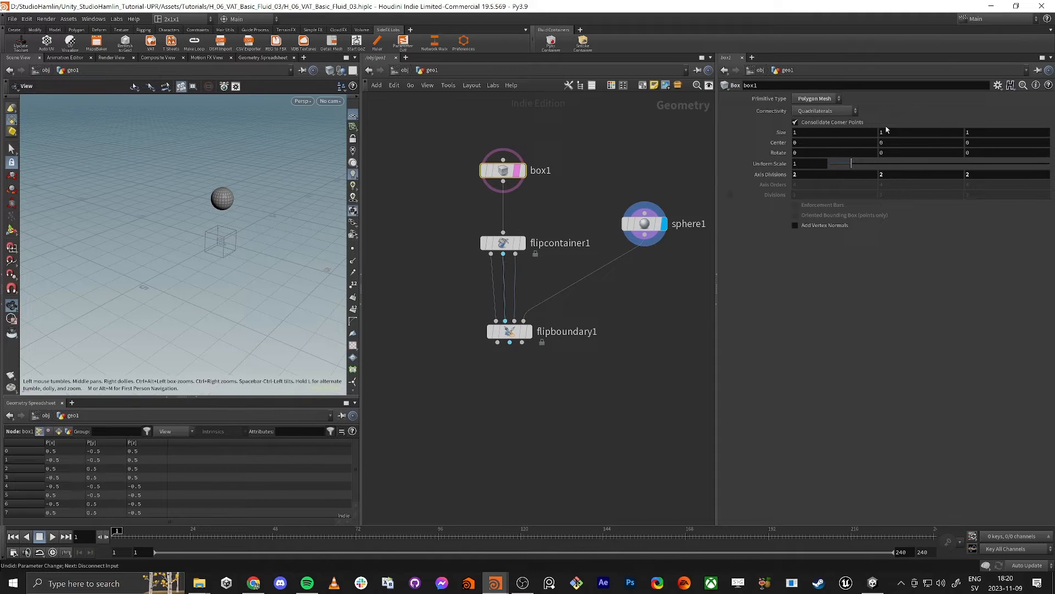
middle_drag(890, 131, 604, 127)
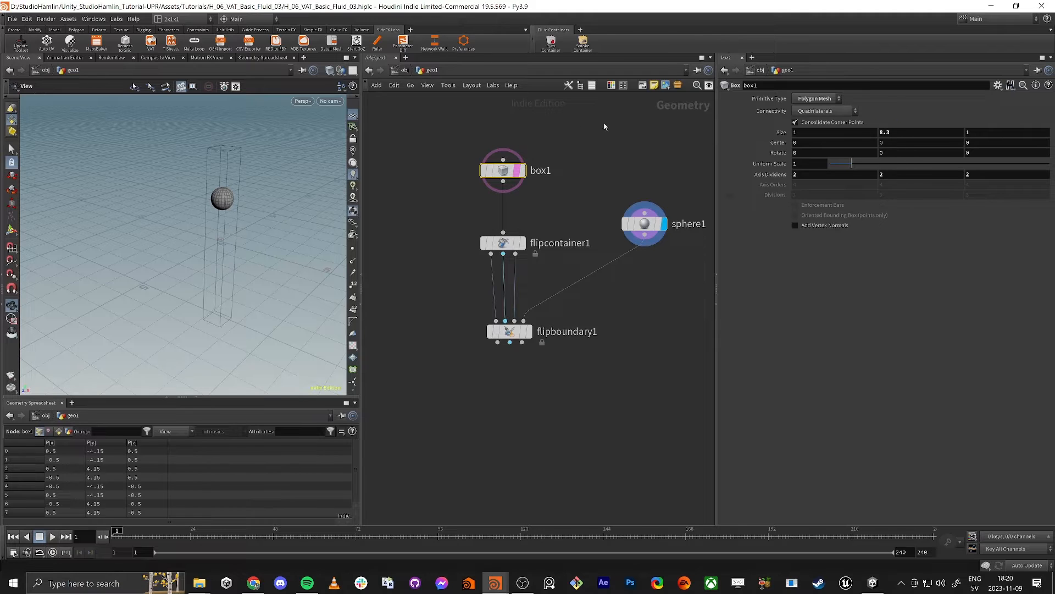
click(880, 135)
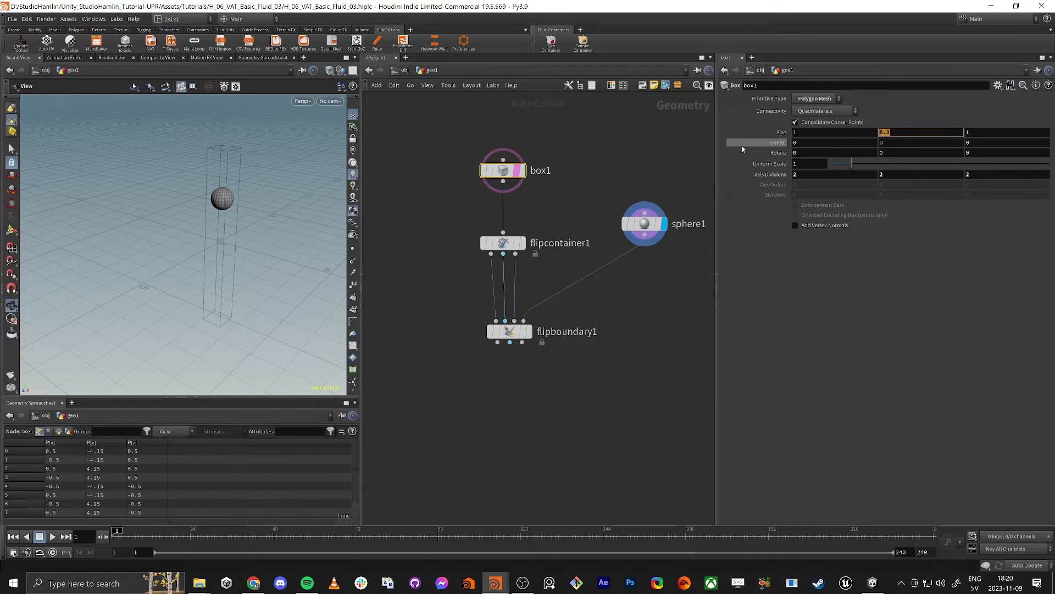
text(10)
key(shift+Tab)
text(5)
key(Return)
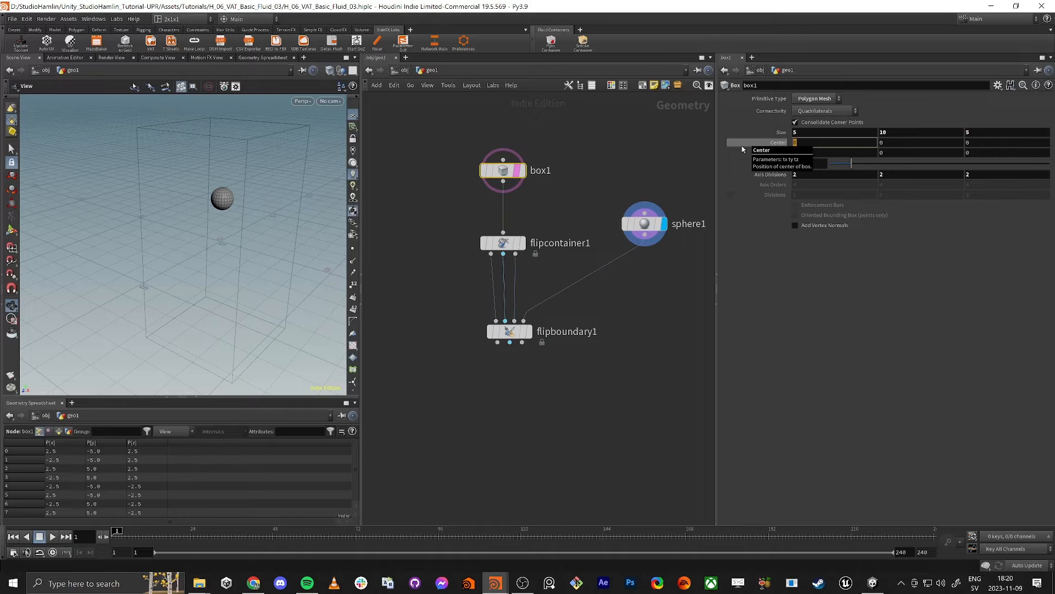
drag(89, 226, 312, 251)
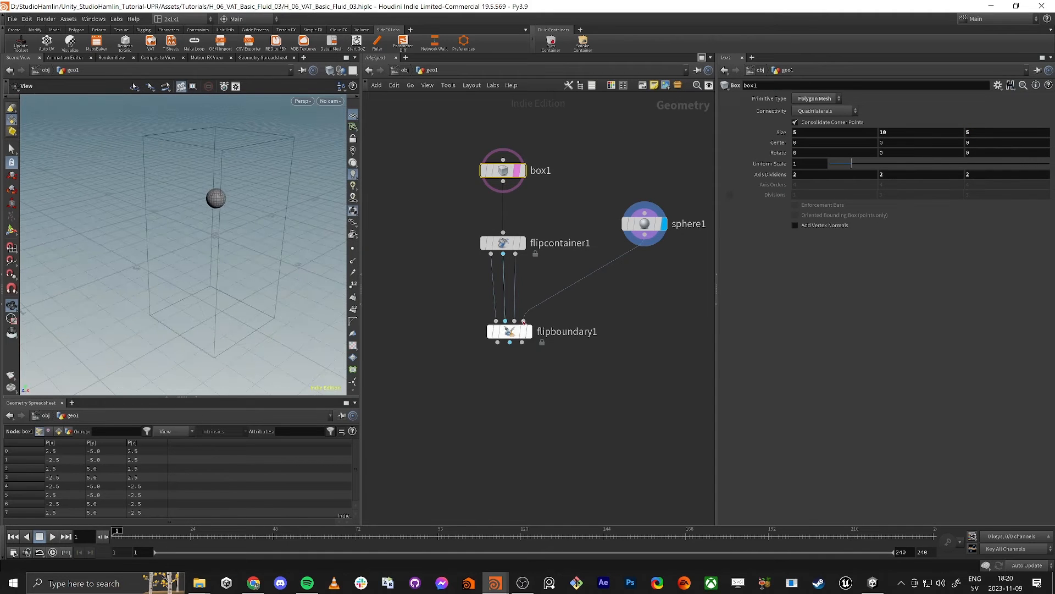
- Display the FLIP boundary's result together with the templated box
click(509, 336)
middle_drag(532, 460, 579, 361)
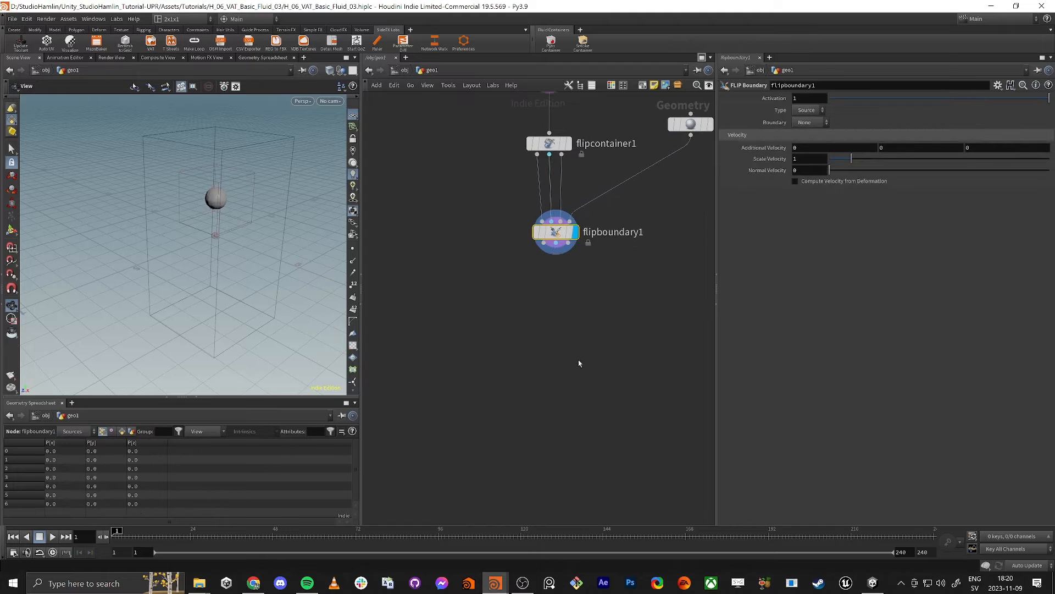
middle_drag(569, 274, 550, 311)
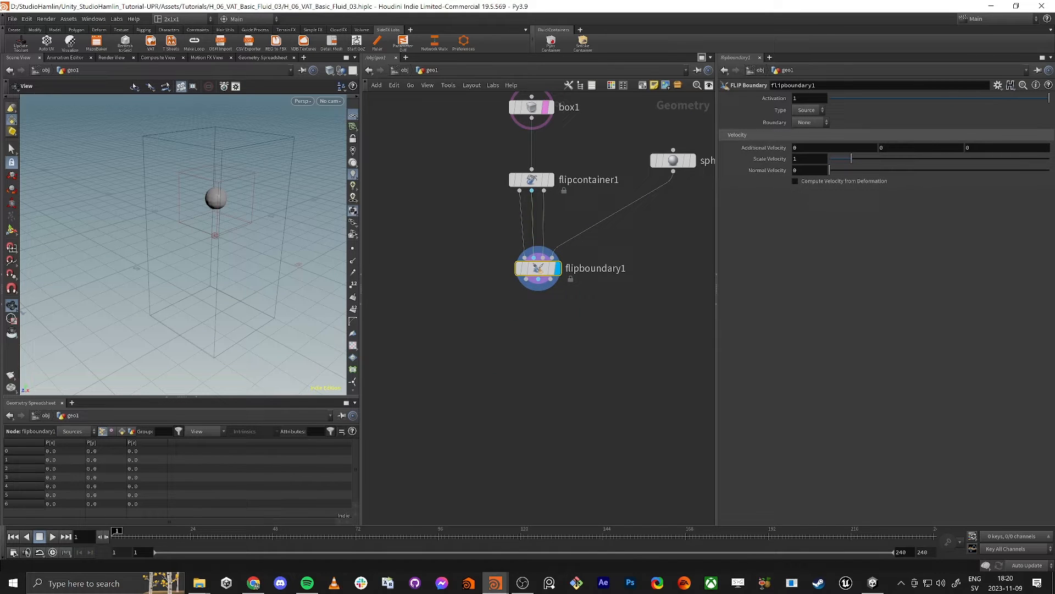
middle_drag(515, 359, 532, 332)
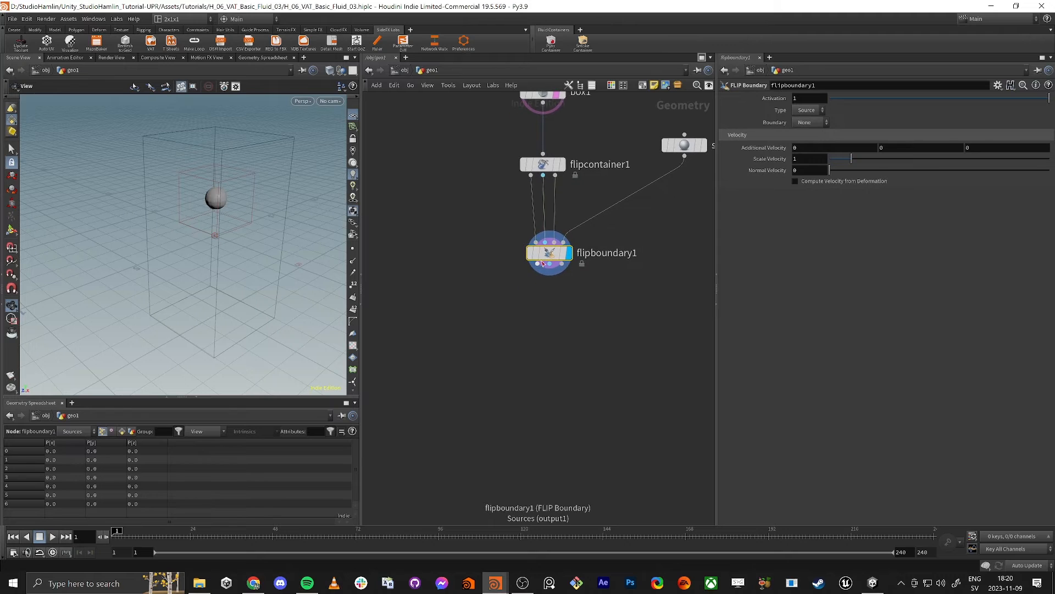
- Add a FLIP Solver node below the FLIP boundary, wired to its three outputs, and display it
key(Tab)
text(flip so)
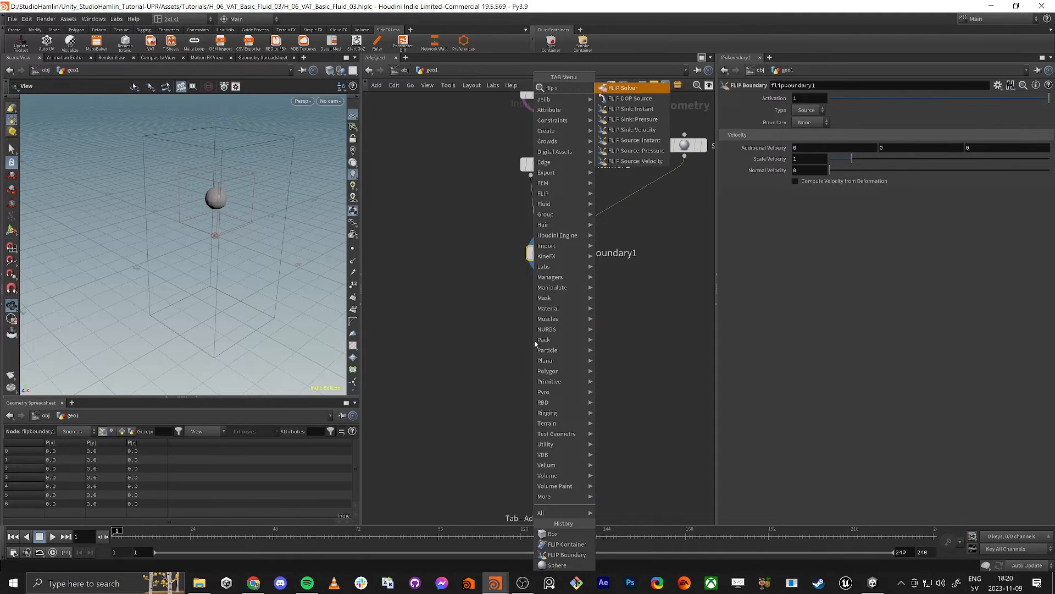
key(Return)
click(535, 343)
drag(535, 340, 546, 349)
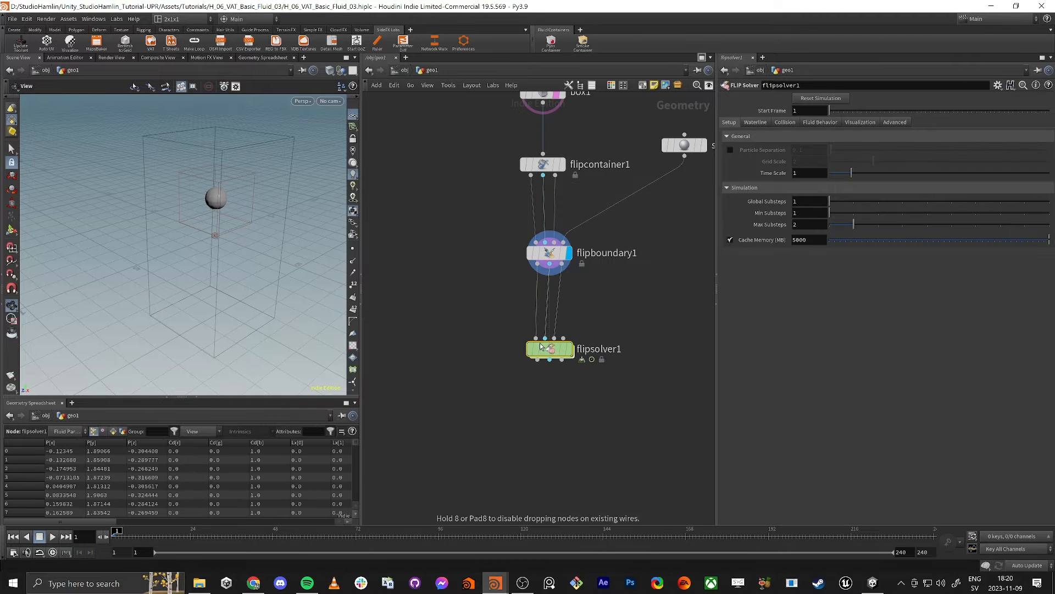
key(r)
click(547, 349)
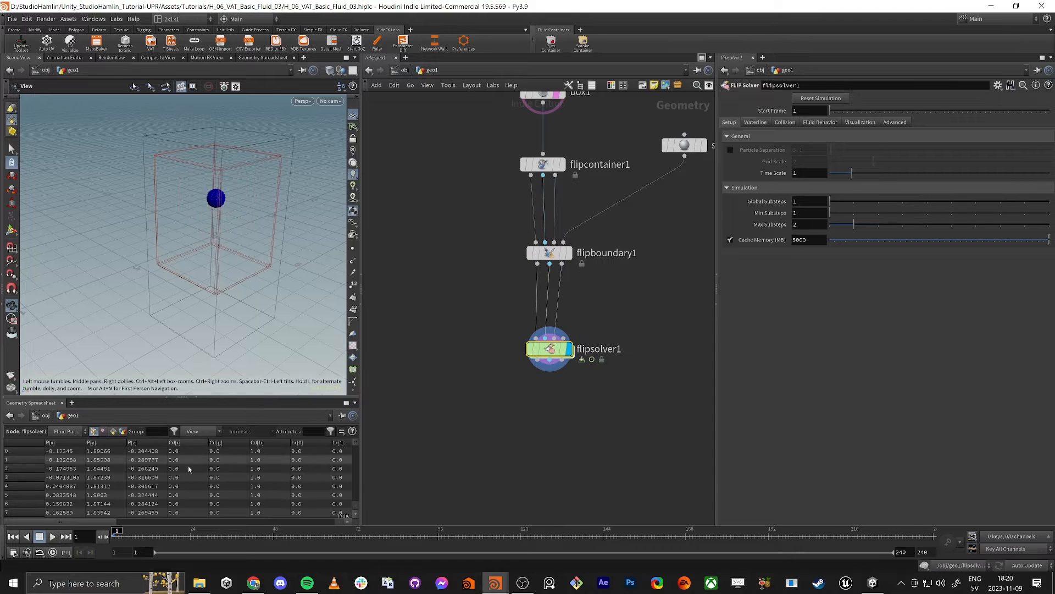
- Play the fluid simulation, stop it and return to frame 1
click(53, 537)
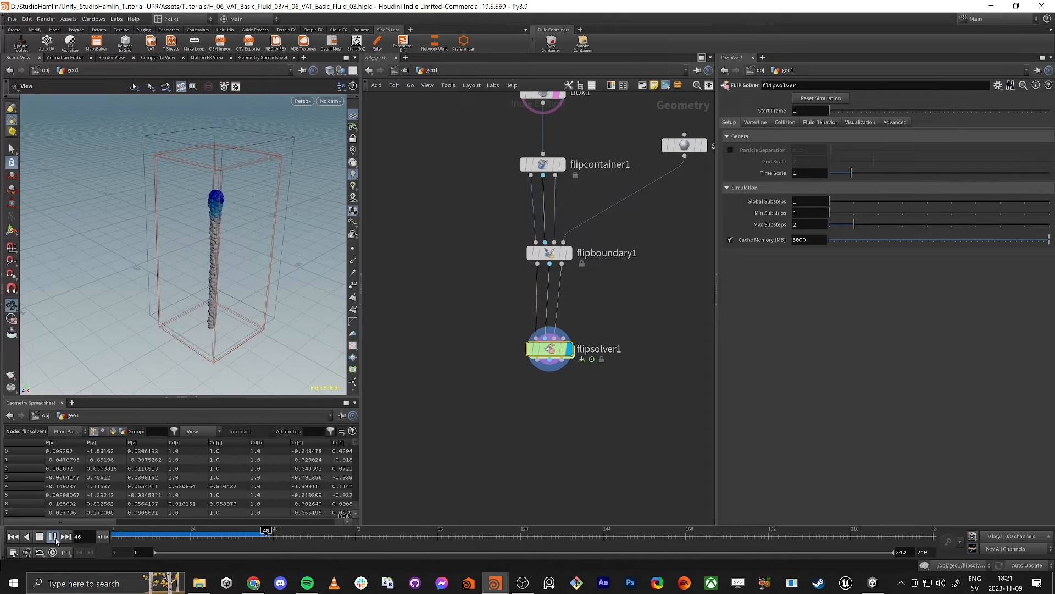
click(56, 541)
drag(129, 533, 77, 533)
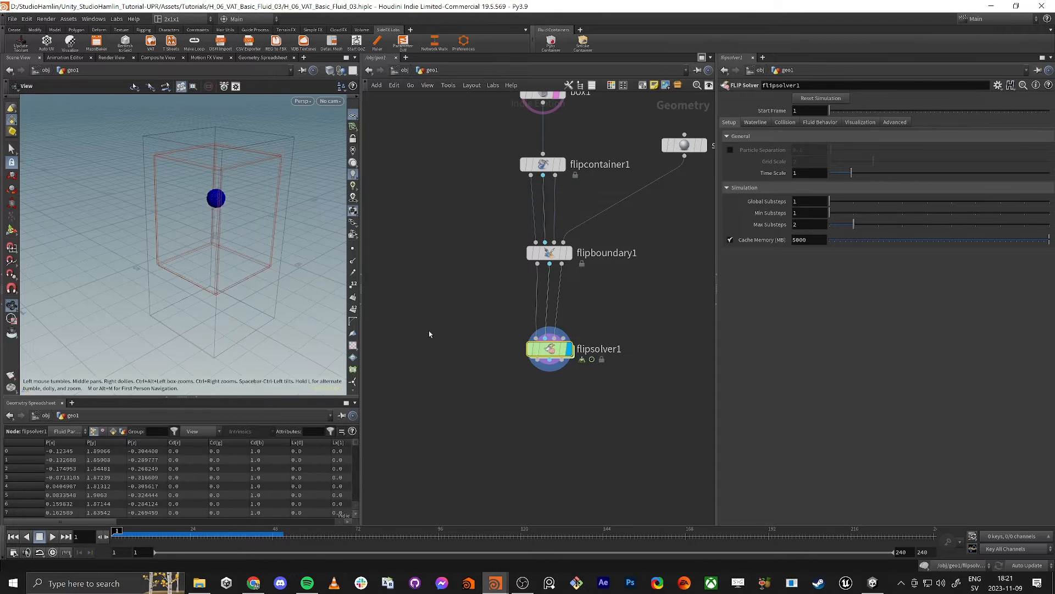
- Set the FLIP container's Particle Separation to 0.05
middle_drag(460, 274, 450, 311)
drag(477, 213, 592, 166)
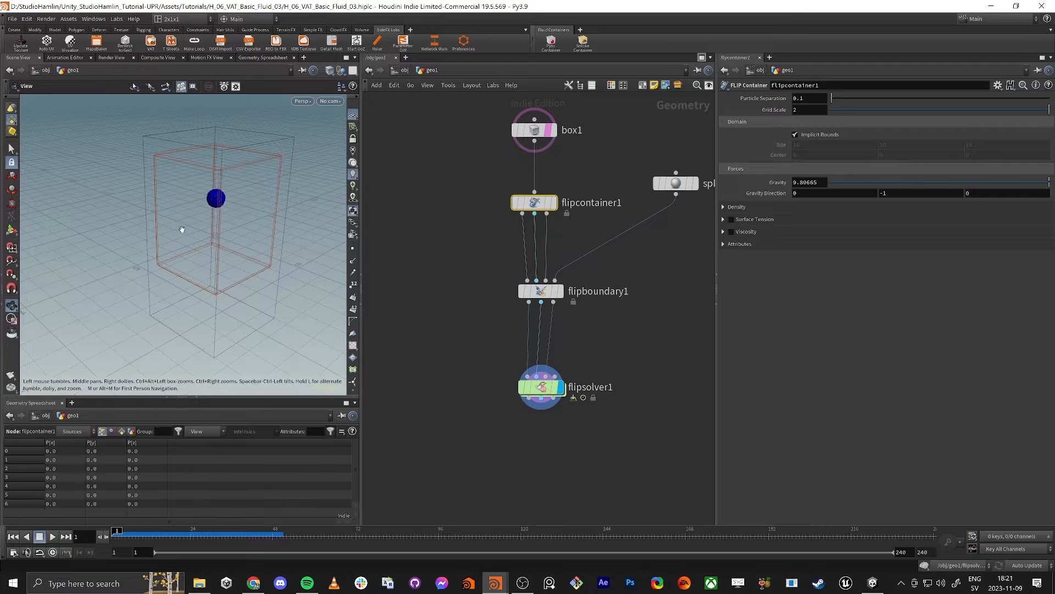
right_drag(197, 209, 316, 189)
drag(228, 191, 161, 229)
right_drag(161, 229, 253, 215)
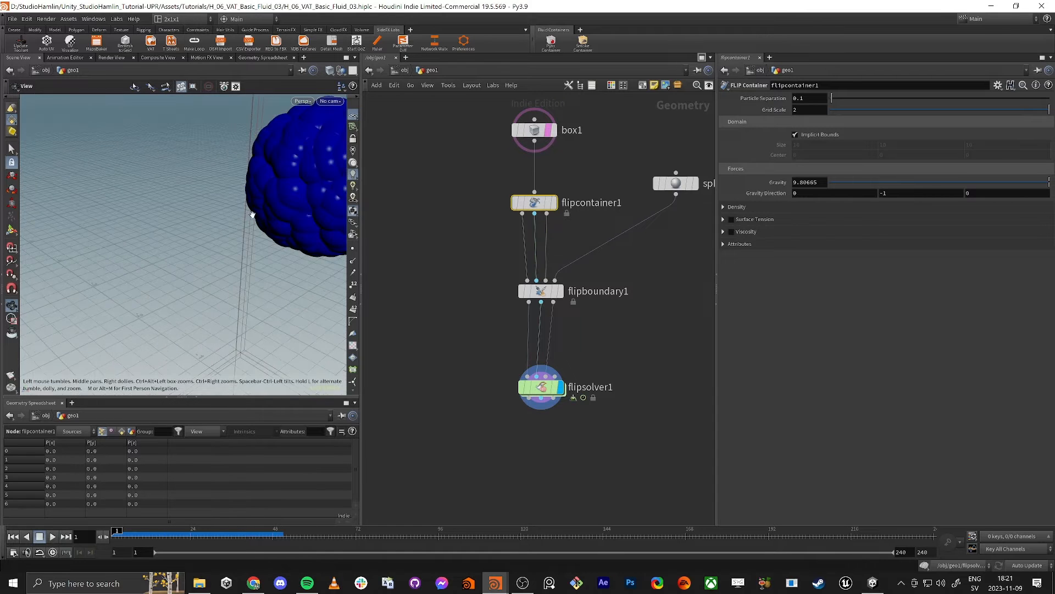
drag(252, 214, 193, 191)
right_drag(193, 191, 244, 174)
drag(243, 175, 255, 182)
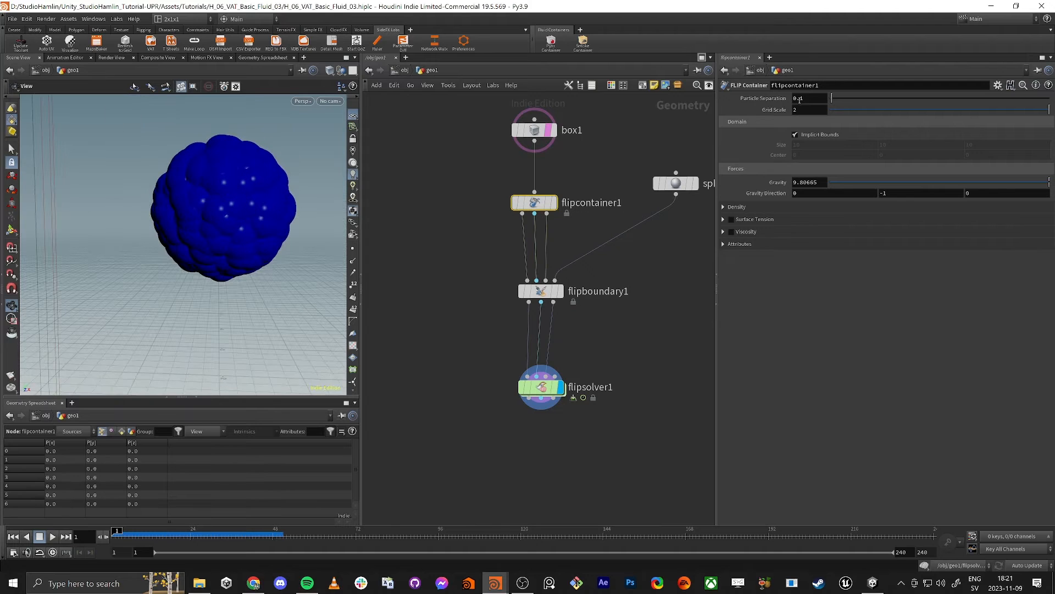
drag(800, 98, 815, 100)
text(05)
key(Return)
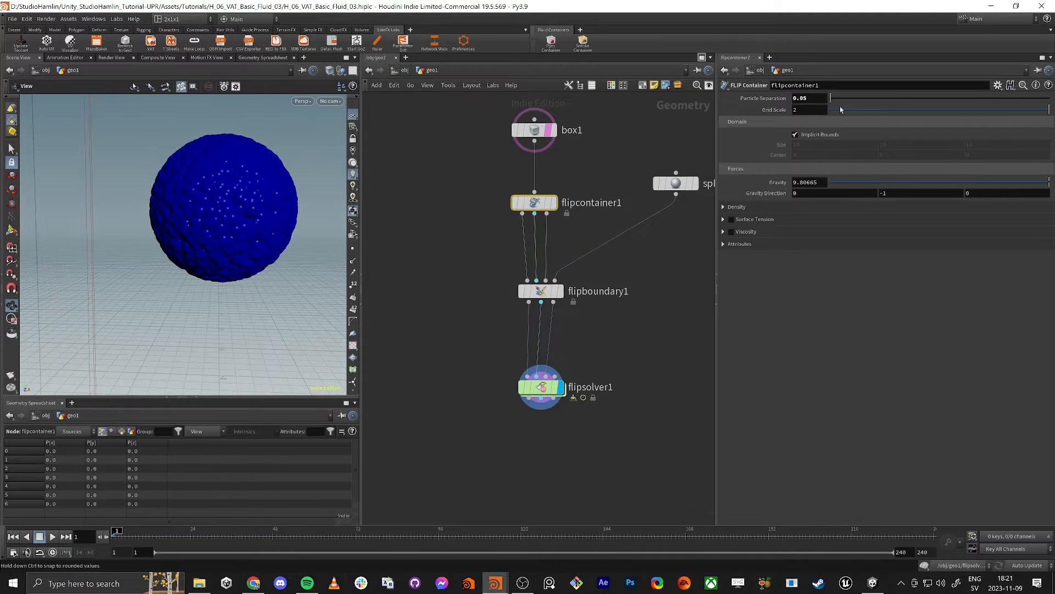
- Set the FLIP container's Particle Separation to 0.2
key(Tab)
double_click(802, 100)
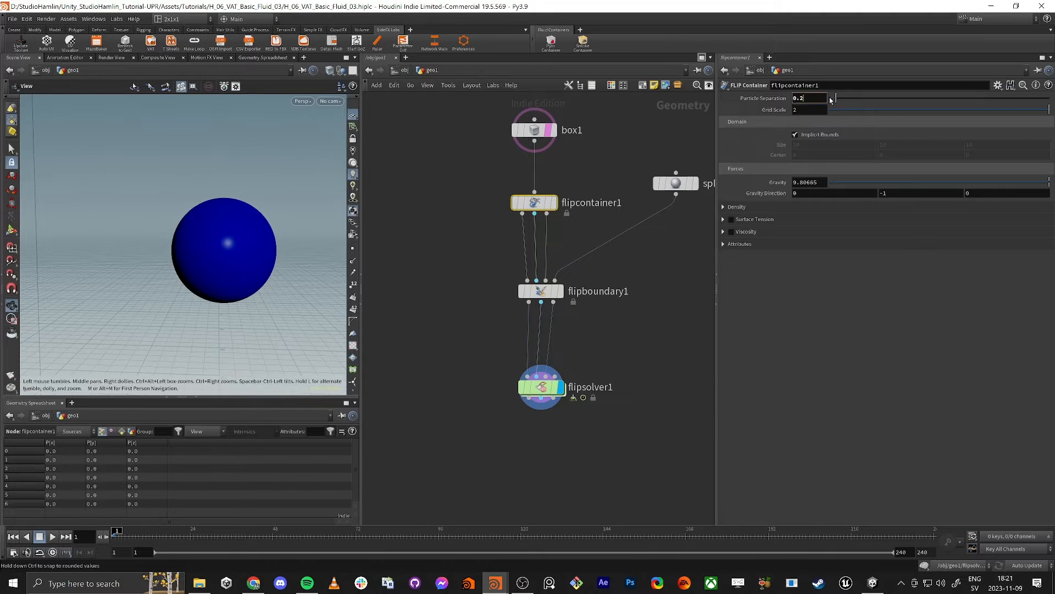
- Re-enter 0.2 as the FLIP container's Particle Separation and inspect the particles within the whole container
text(2)
key(Tab)
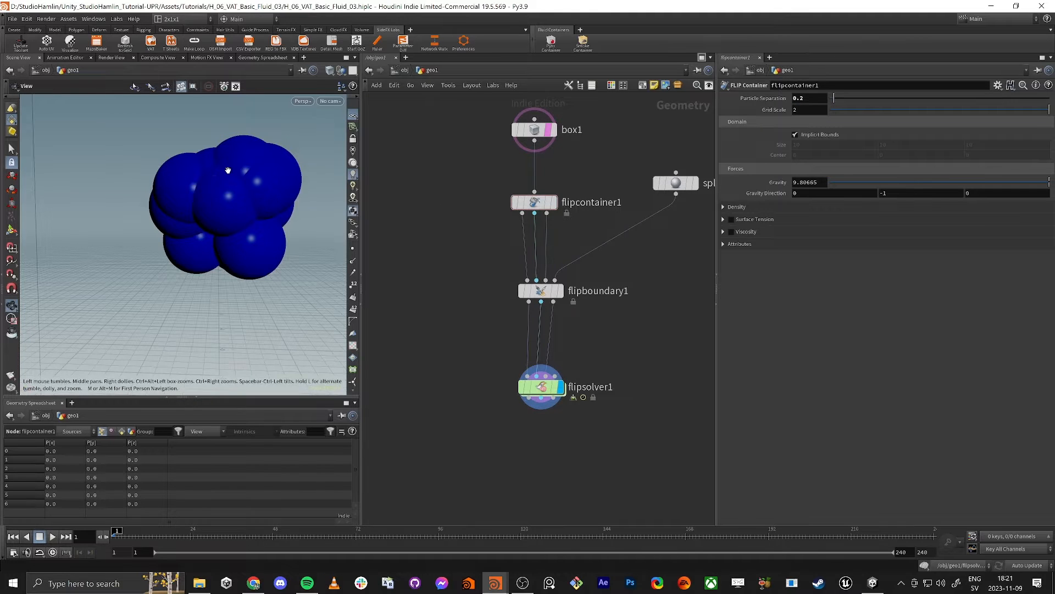
scroll(229, 169, down, 4)
scroll(213, 200, down, 5)
drag(238, 170, 198, 216)
scroll(233, 207, down, 5)
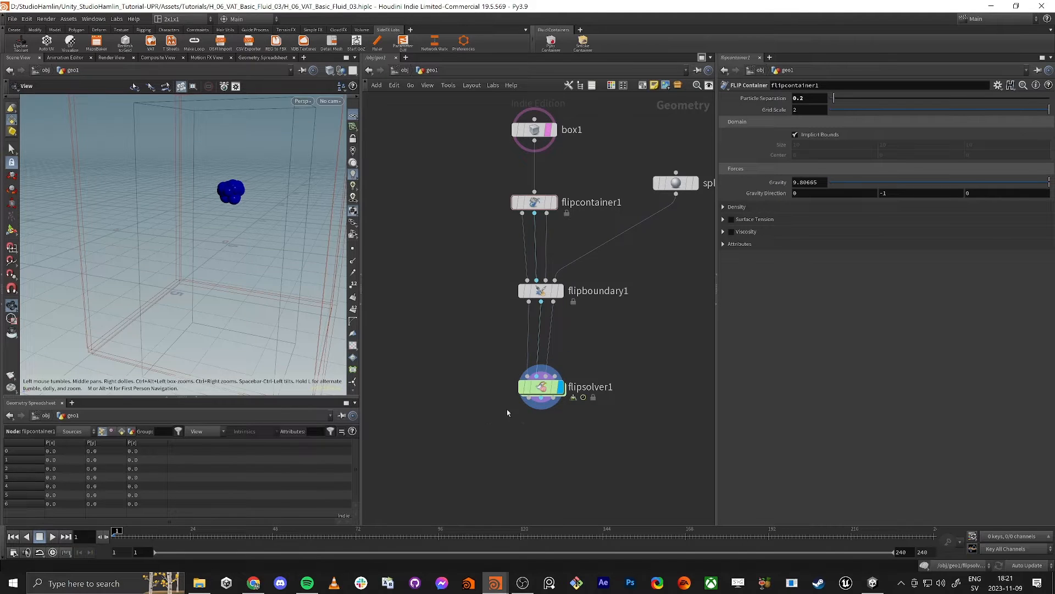
- Set the FLIP solver's collision Ground option to Ground Plane
click(542, 387)
middle_drag(408, 386, 394, 324)
scroll(242, 262, down, 5)
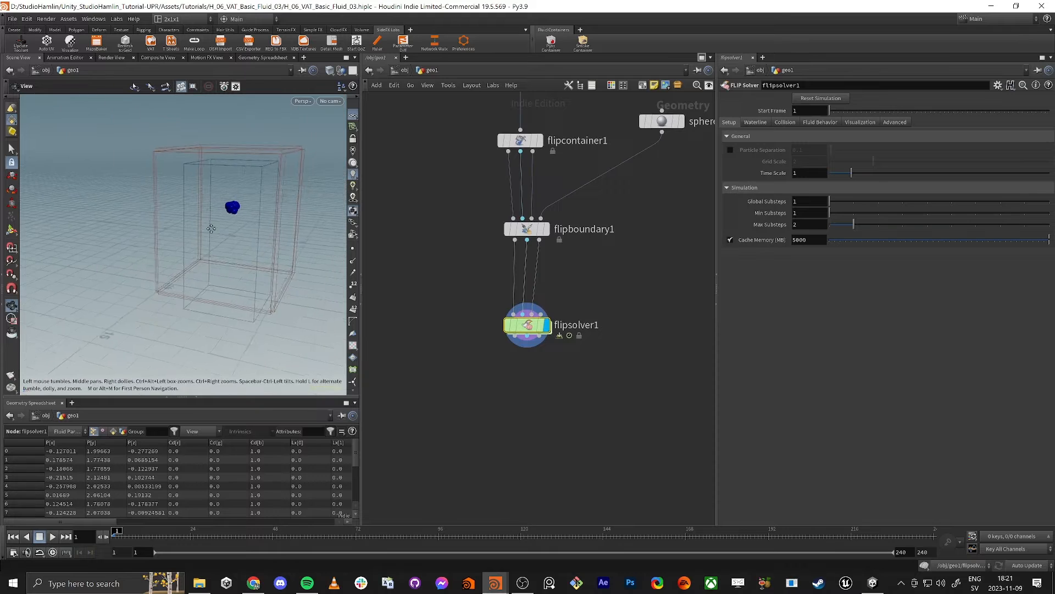
drag(246, 268, 219, 266)
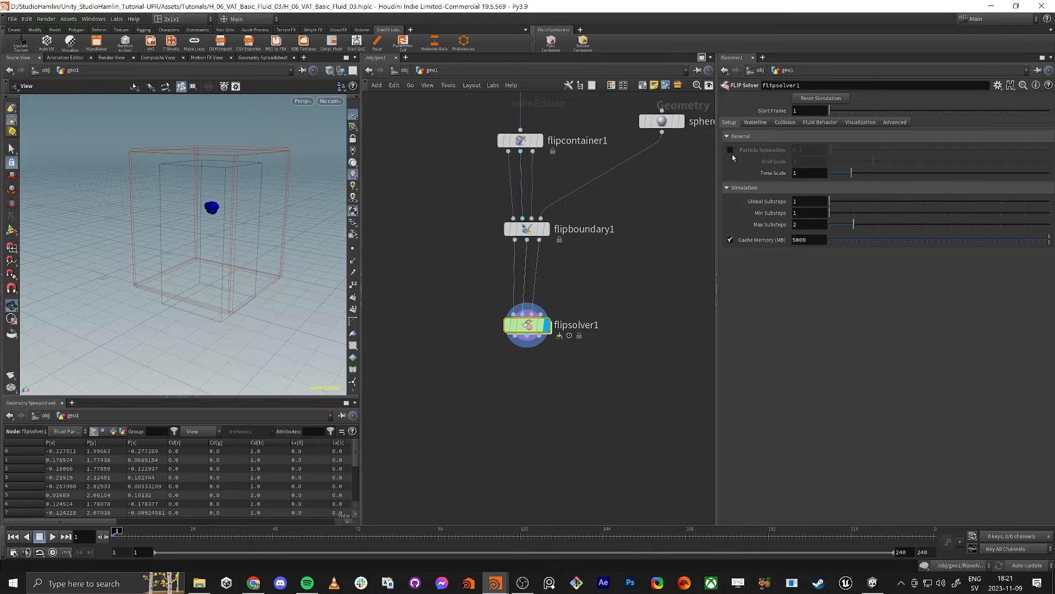
click(784, 122)
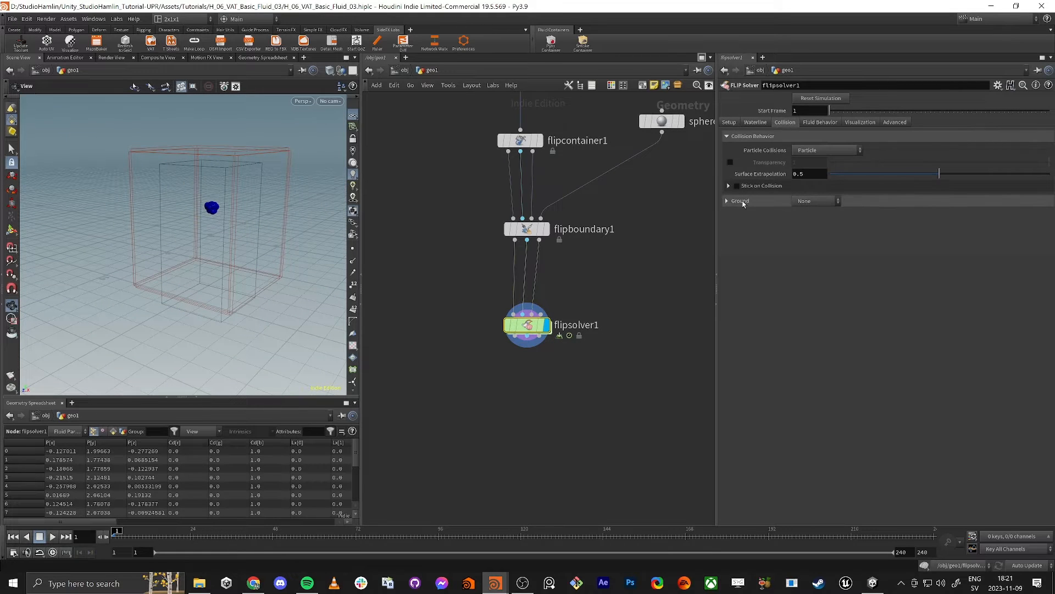
click(815, 201)
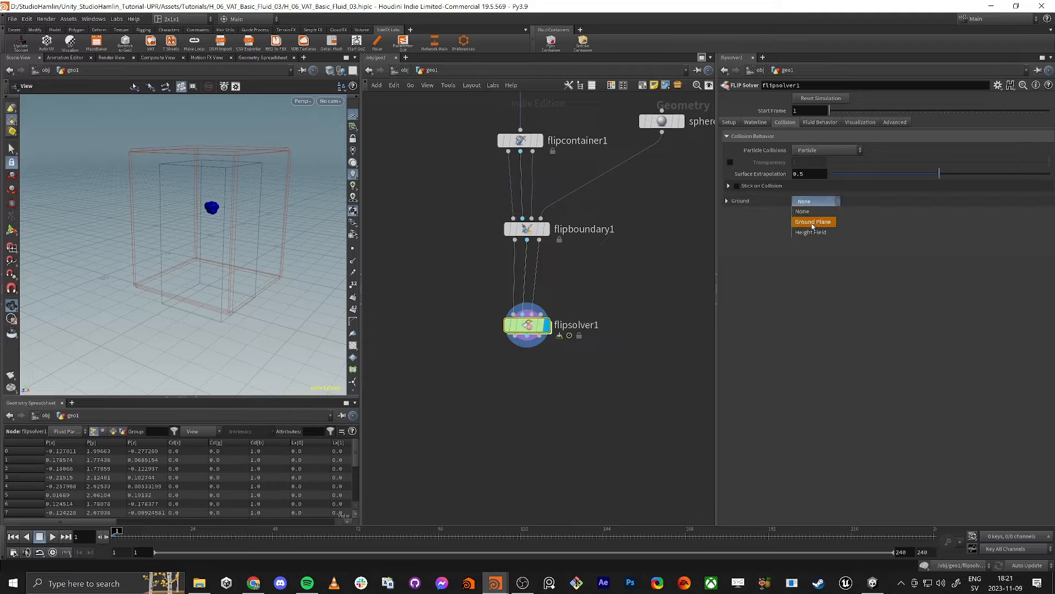
click(812, 222)
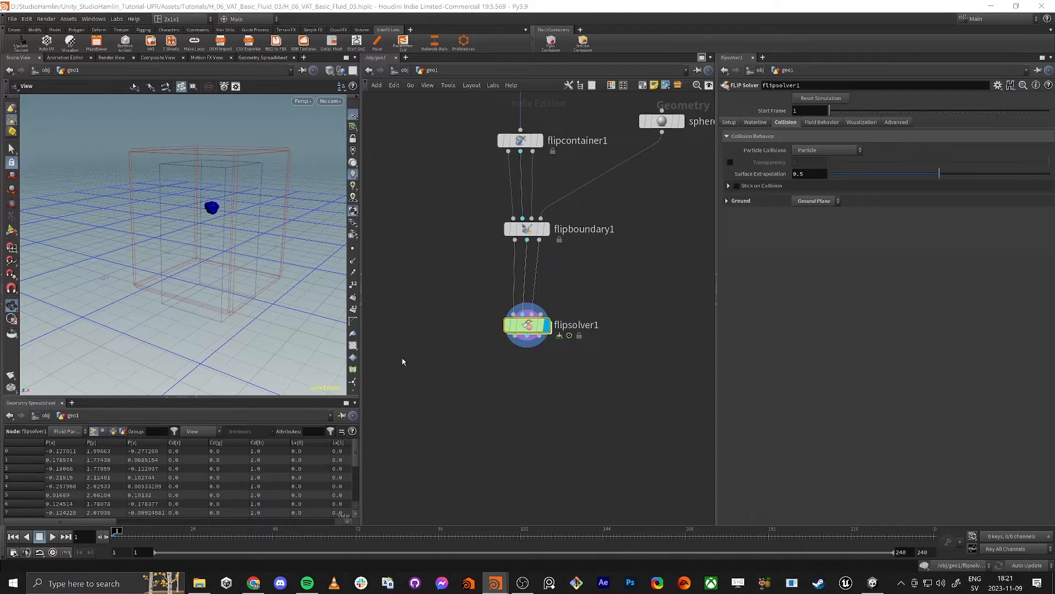
- Play the simulation, stop it and examine how the particles spread over the ground plane
click(52, 538)
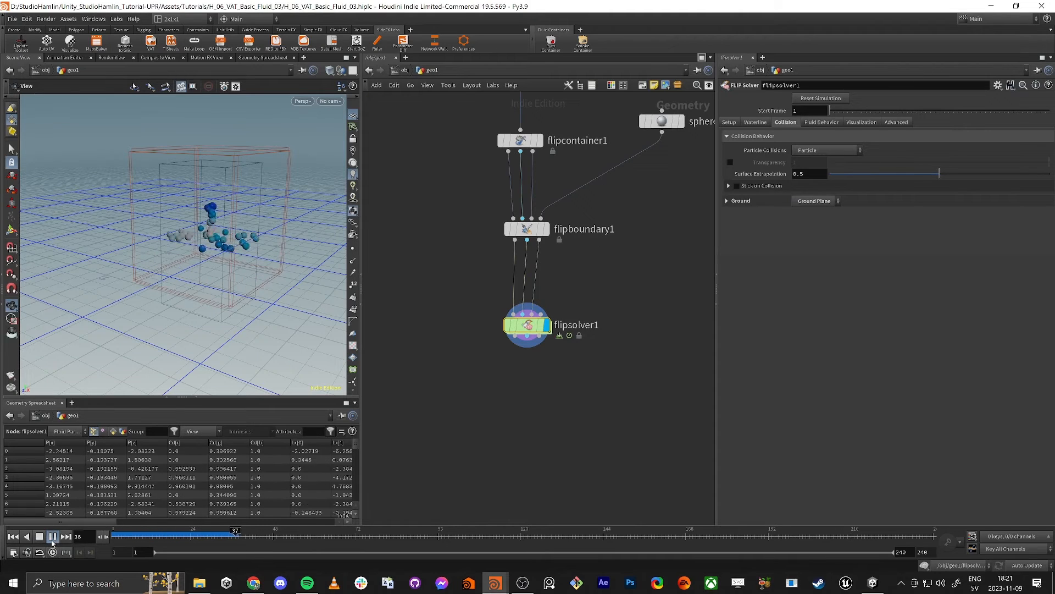
click(52, 539)
drag(221, 214, 241, 172)
right_drag(241, 173, 165, 227)
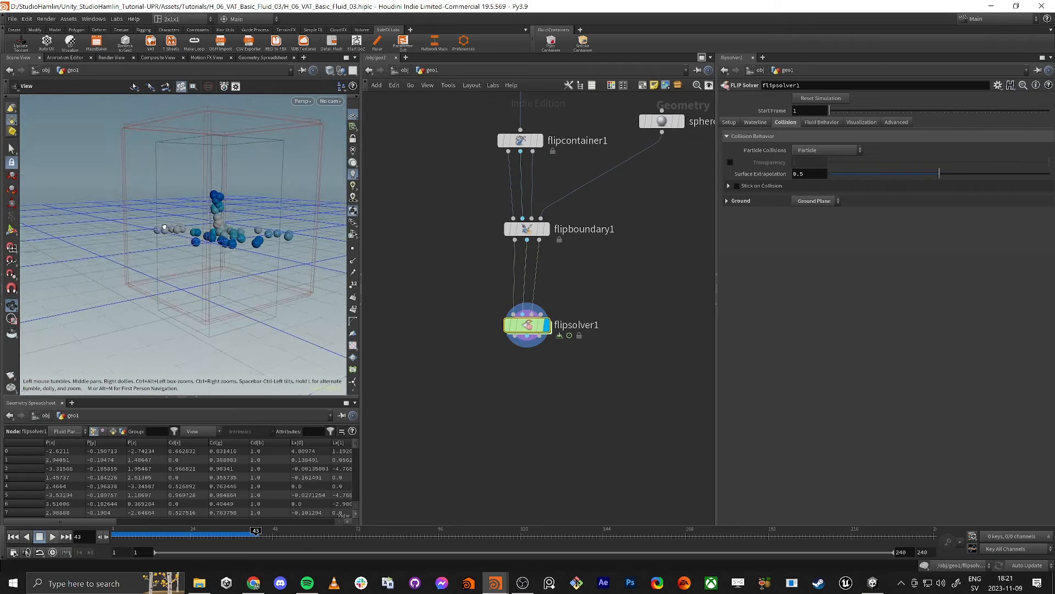
drag(165, 227, 308, 275)
middle_drag(501, 403, 490, 382)
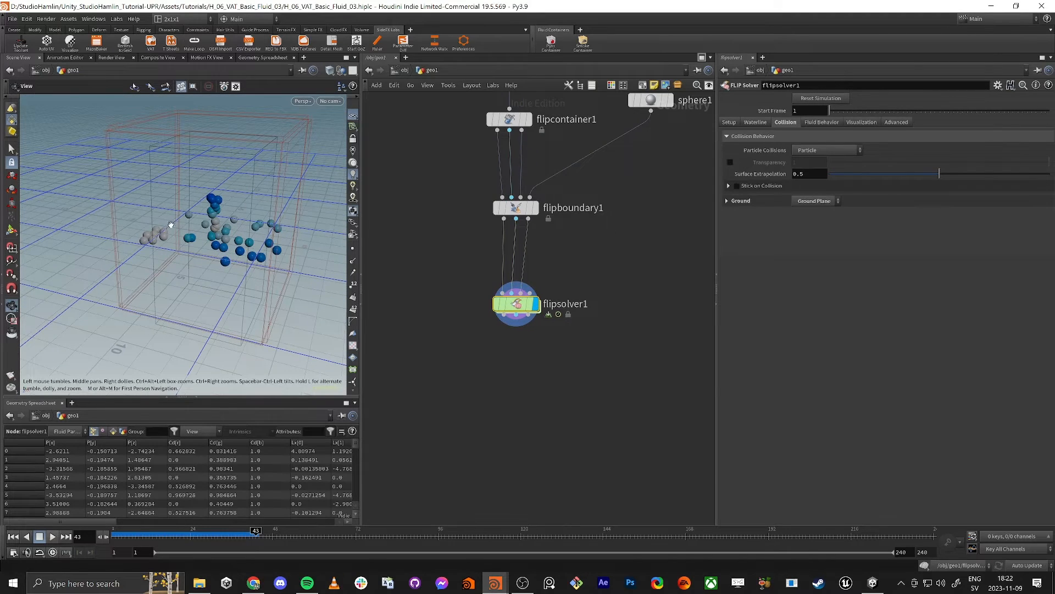
drag(201, 243, 237, 236)
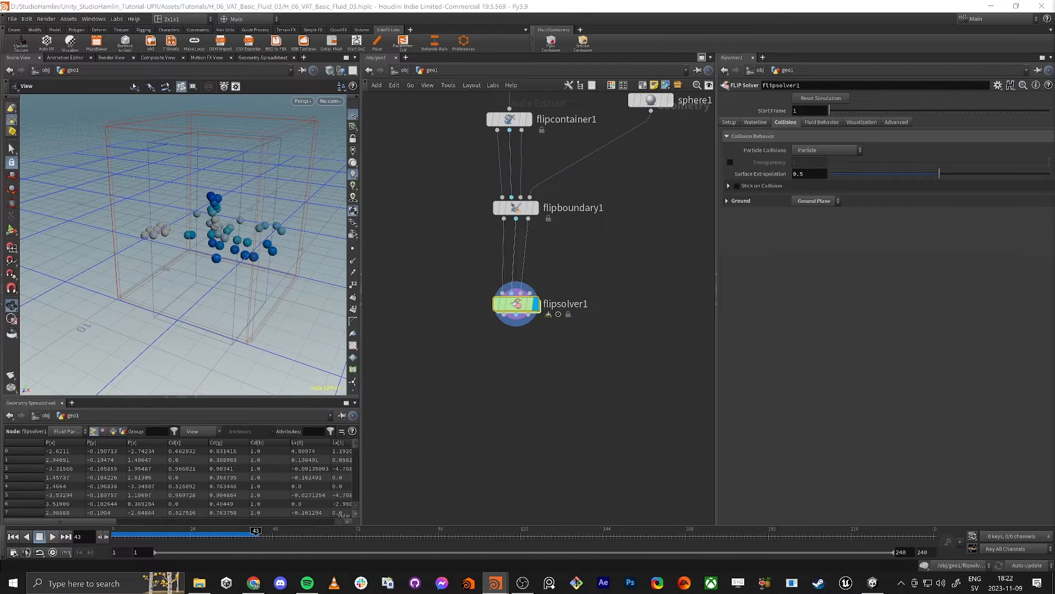
- Add a Particle Fluid Surface node below the FLIP solver, wired to its three outputs, and display it
key(Tab)
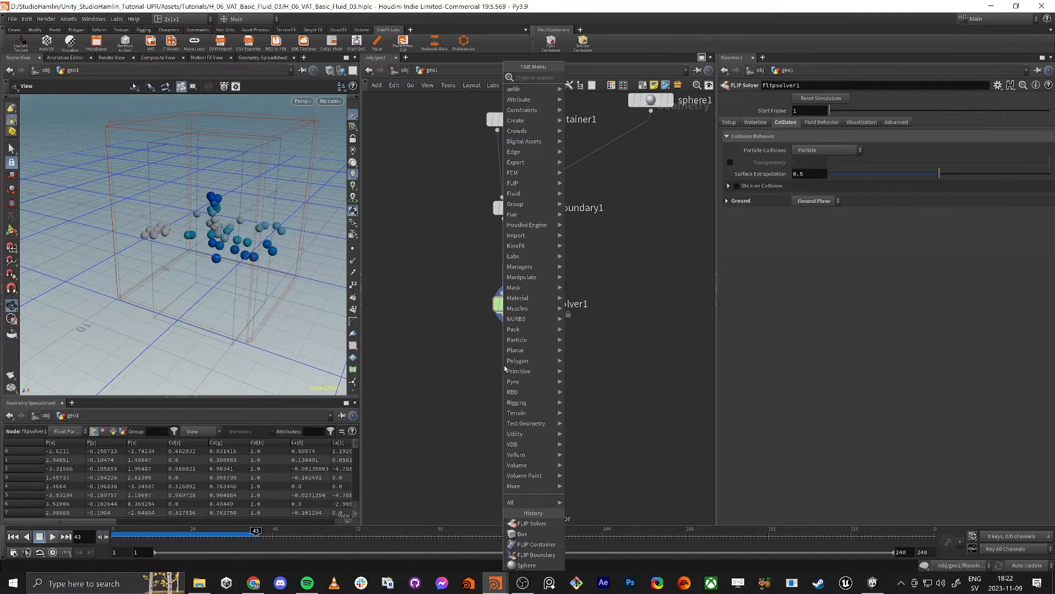
text(particl)
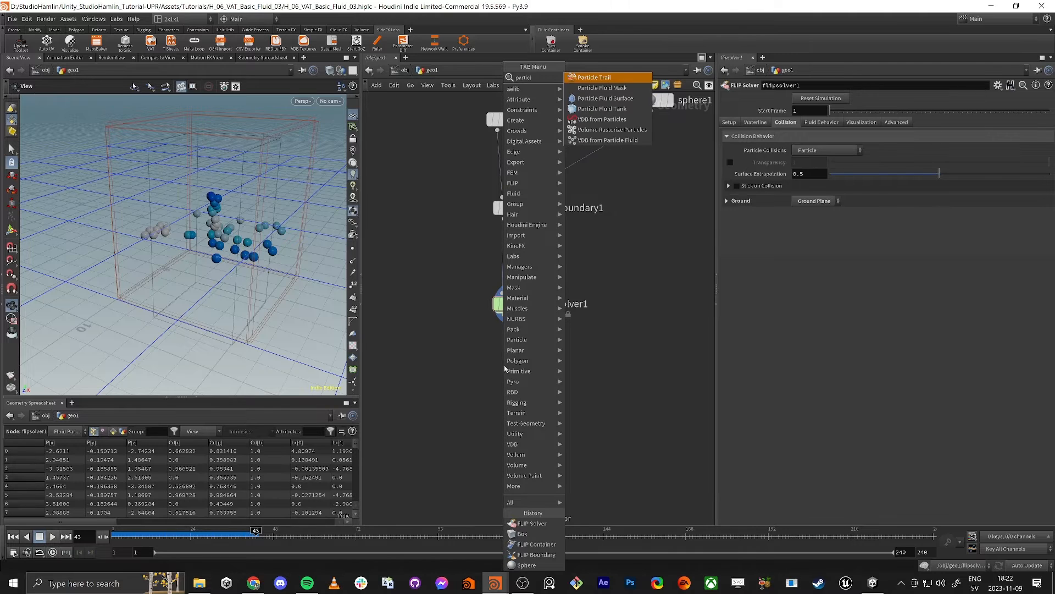
key(Down)
key(Down)
key(Return)
click(503, 365)
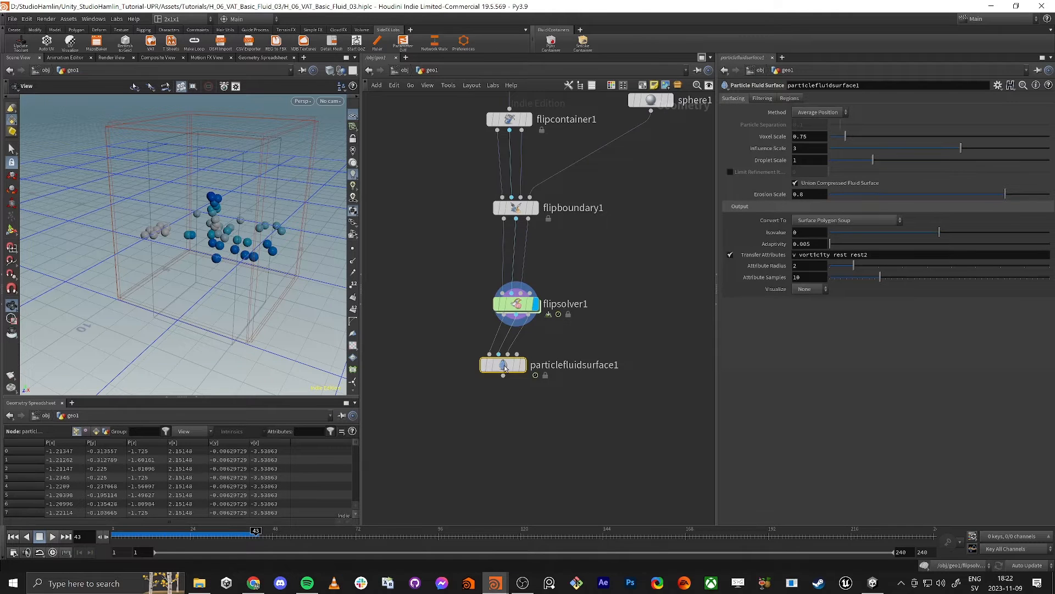
click(522, 364)
drag(503, 370, 517, 379)
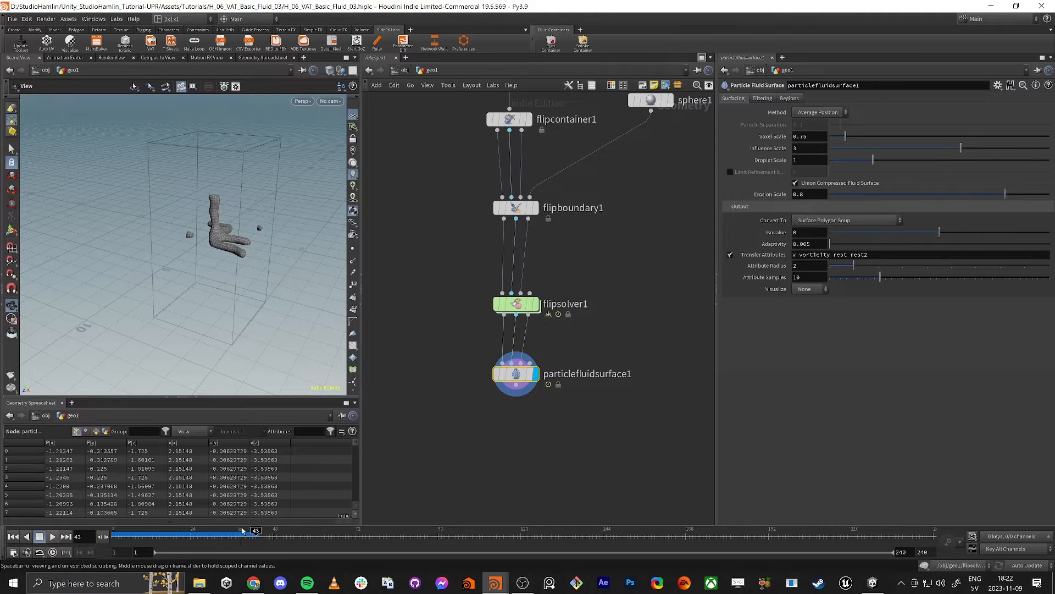
- Return to frame 1 and set the FLIP container's Particle Separation to 0.1
drag(243, 531, 114, 534)
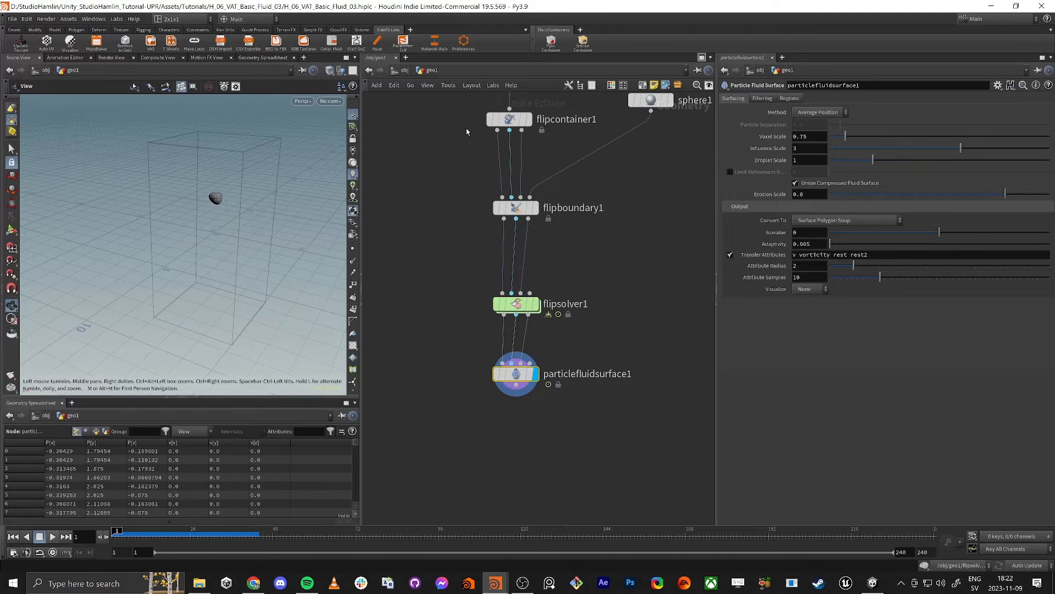
middle_drag(457, 92, 447, 185)
drag(447, 183, 519, 237)
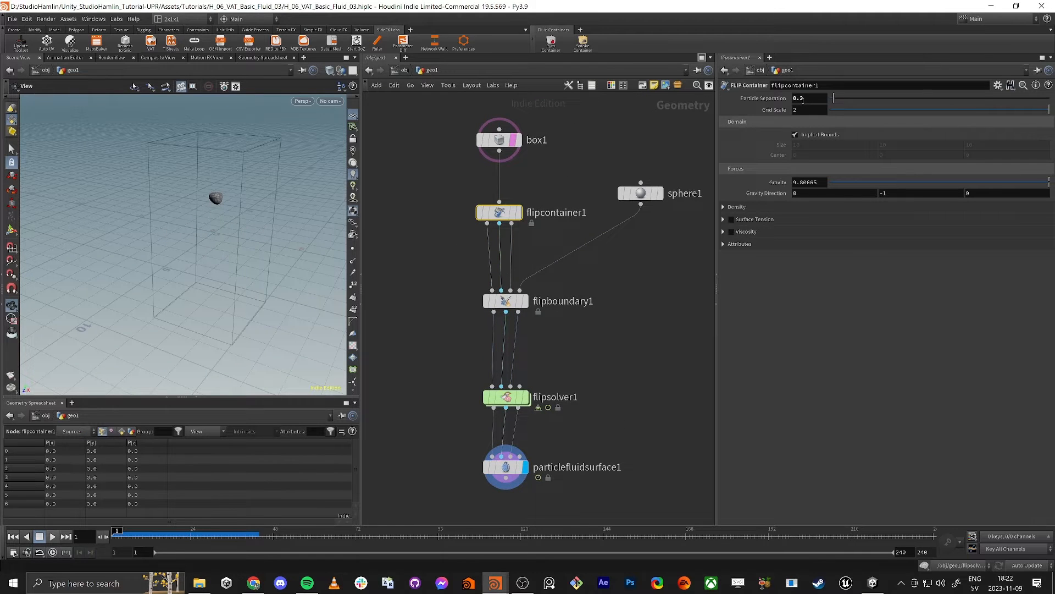
key(BackSpace)
text(1)
key(Tab)
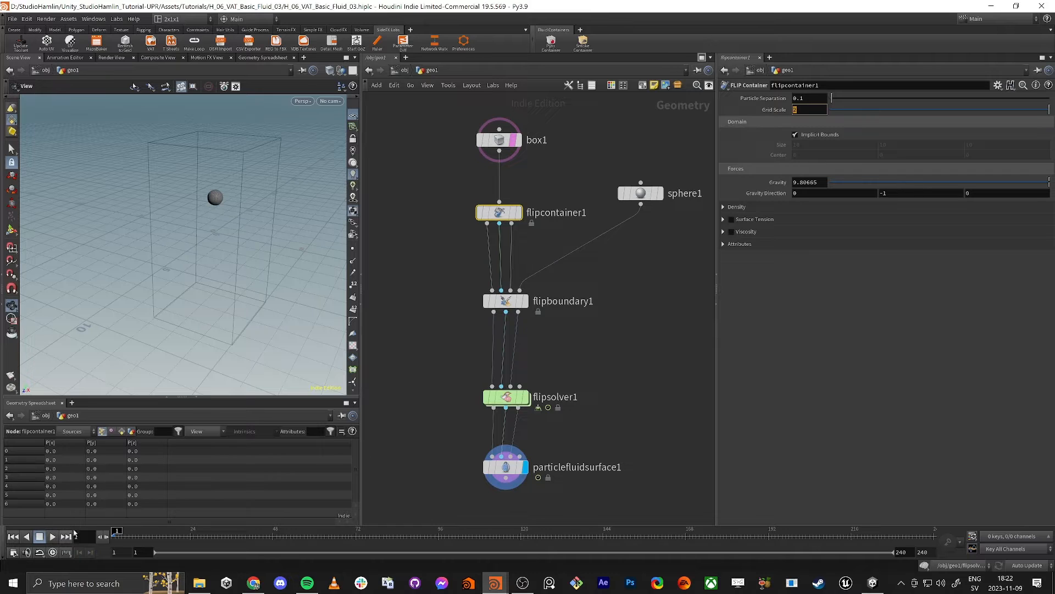
- Scrub the simulation to frame 25 and inspect the splash mesh from above
mouse_move(117, 534)
mouse_down()
mouse_move(209, 541)
mouse_move(116, 534)
mouse_up()
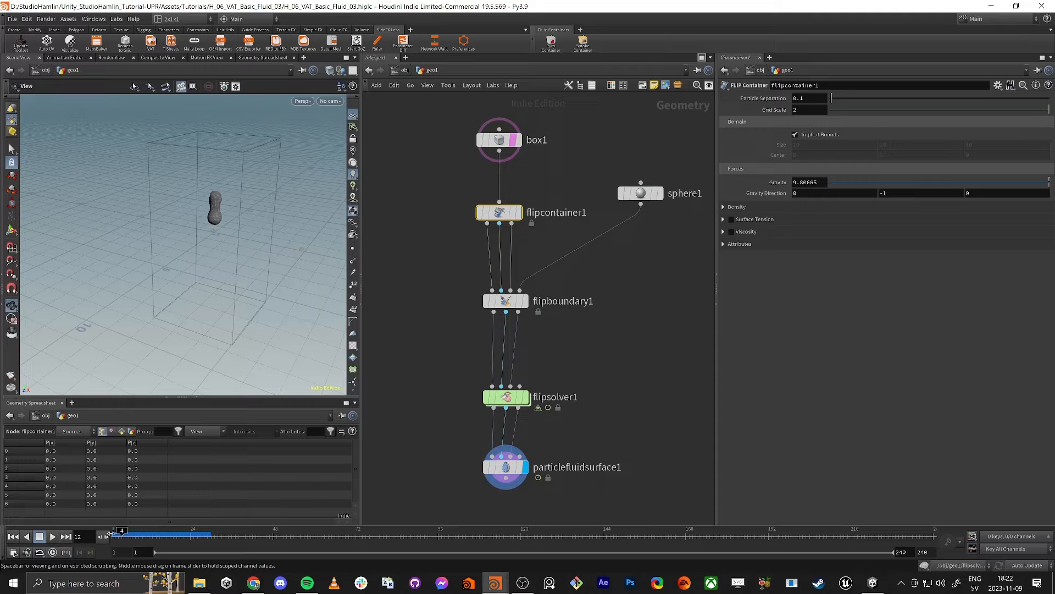
click(193, 533)
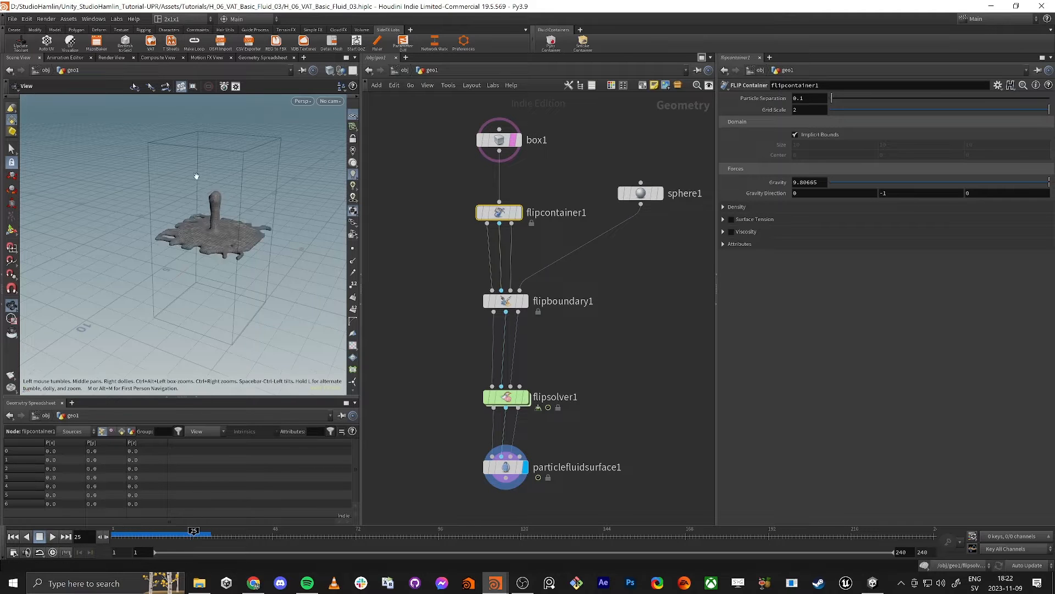
drag(182, 193, 250, 266)
middle_drag(250, 267, 198, 223)
drag(198, 224, 204, 247)
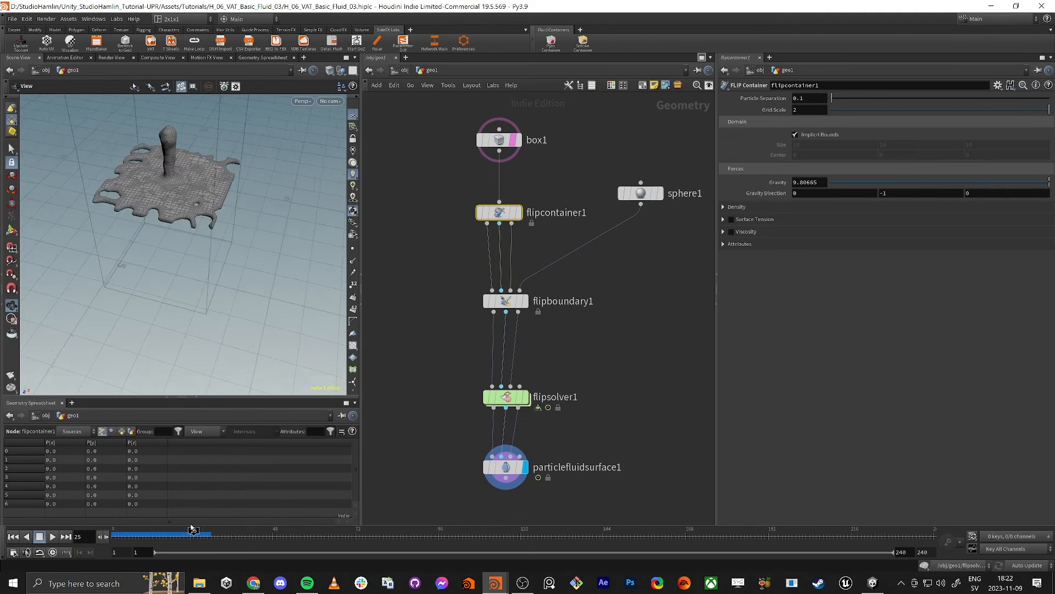
- Set the end frame of the playback range to 100
click(904, 551)
text(100)
key(Return)
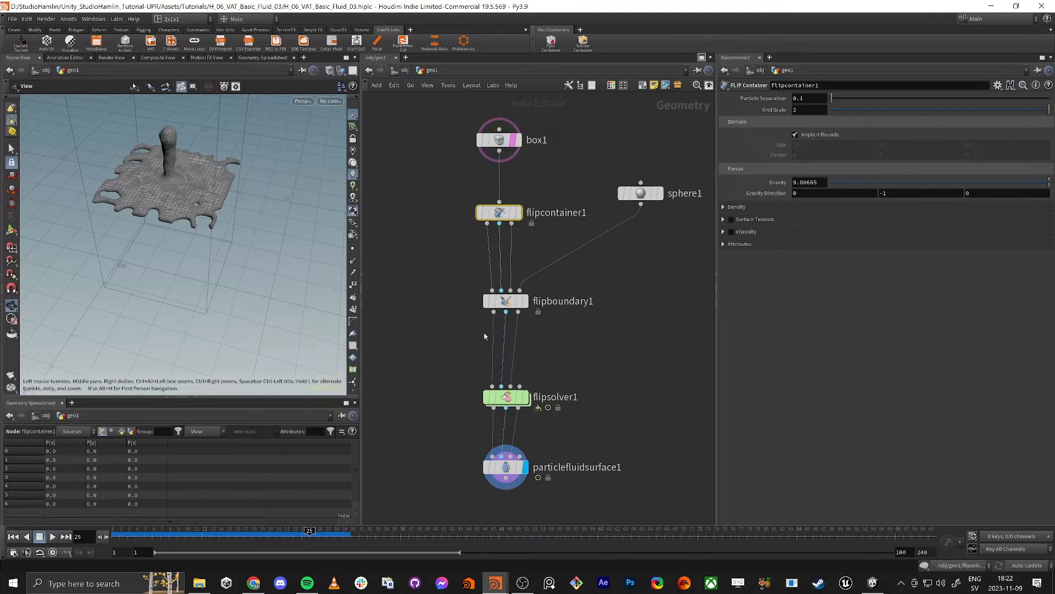
- Add a Null node below the particle fluid surface, wired to its output, and name it OUT_Simulation
middle_drag(470, 334, 477, 218)
click(435, 355)
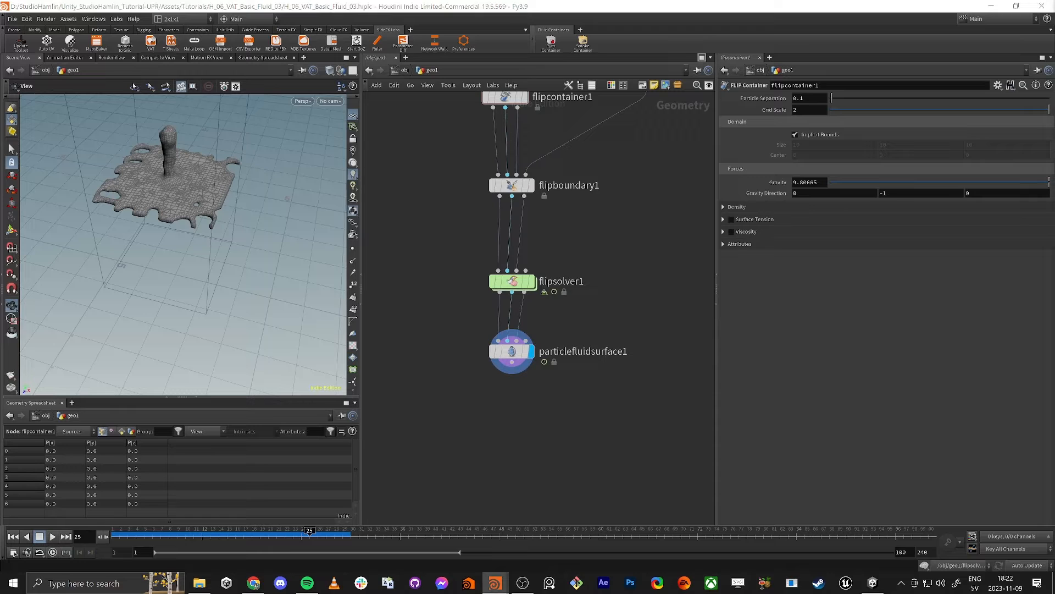
middle_drag(668, 459, 706, 334)
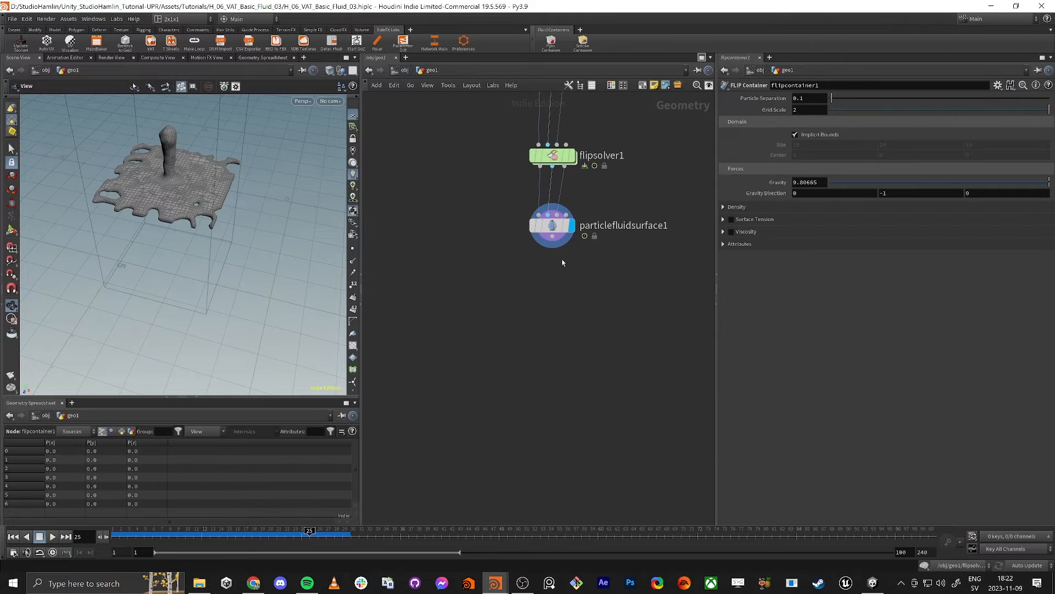
key(Tab)
text(null)
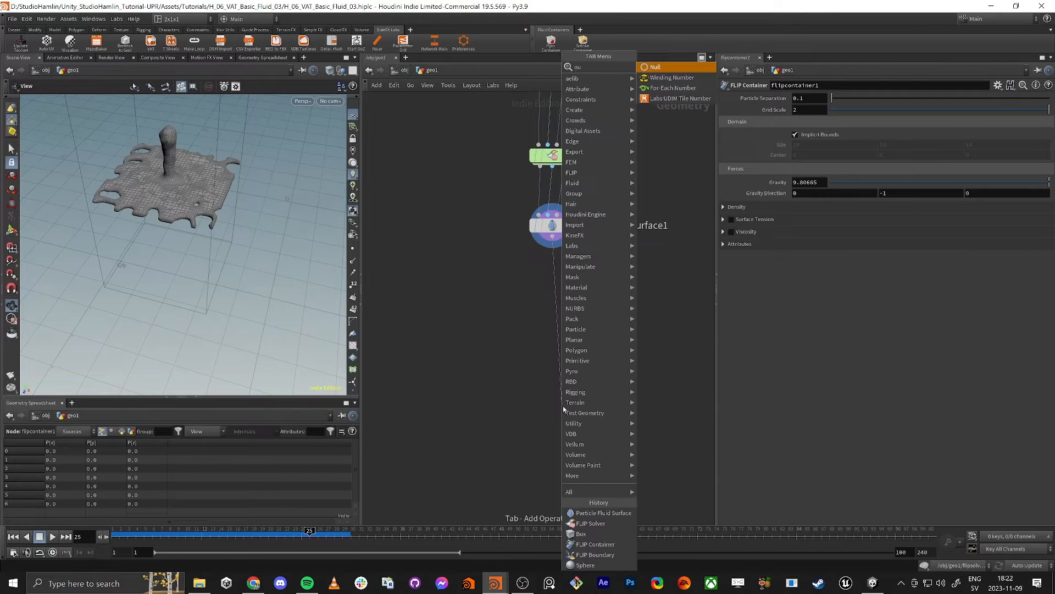
key(Return)
click(563, 405)
double_click(595, 405)
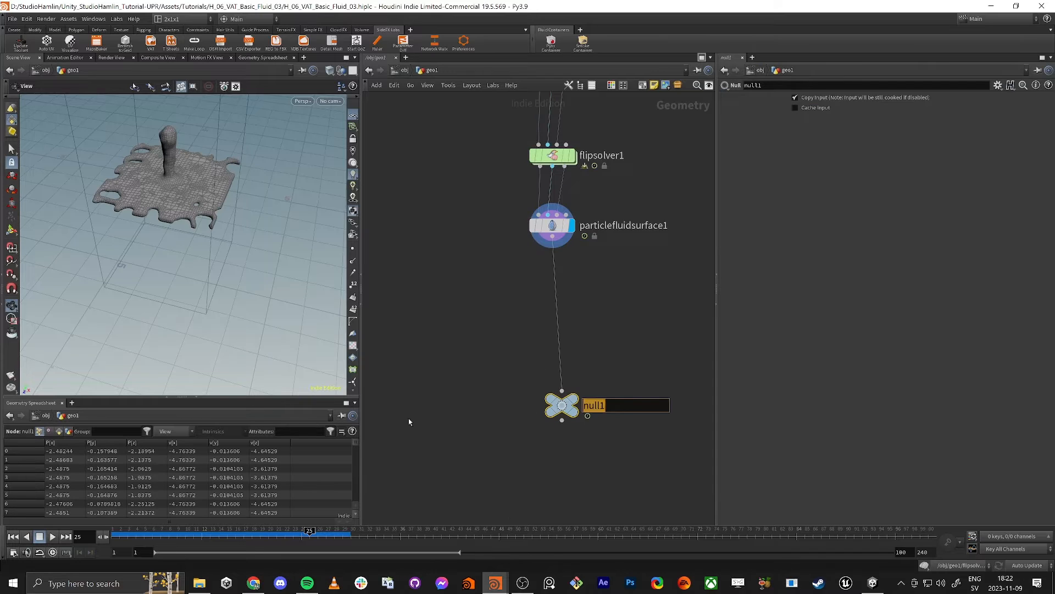
text(OUT_Simulation)
key(Return)
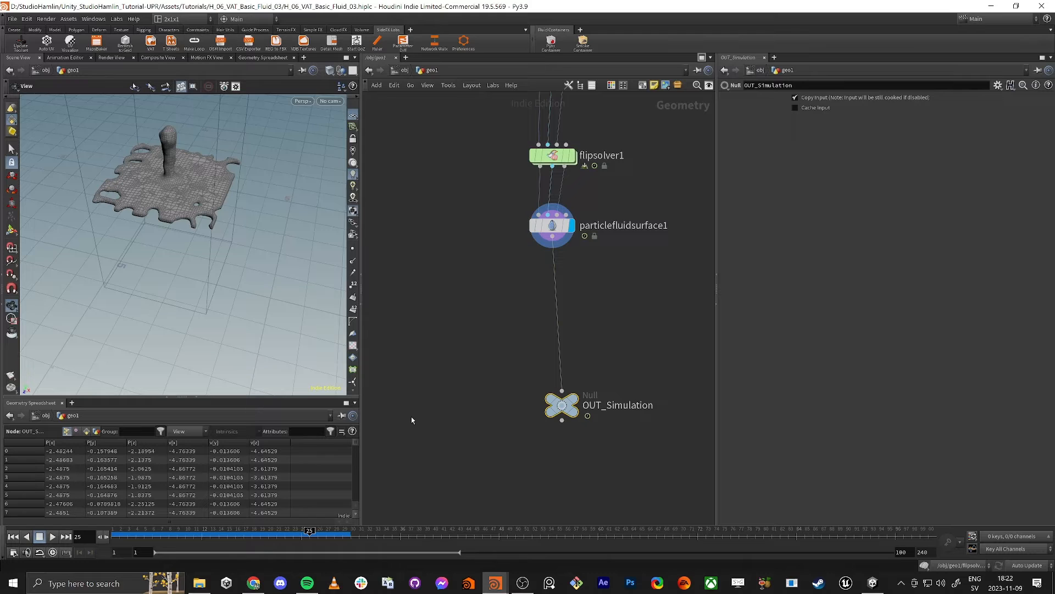
drag(561, 405, 561, 336)
scroll(563, 352, down, 4)
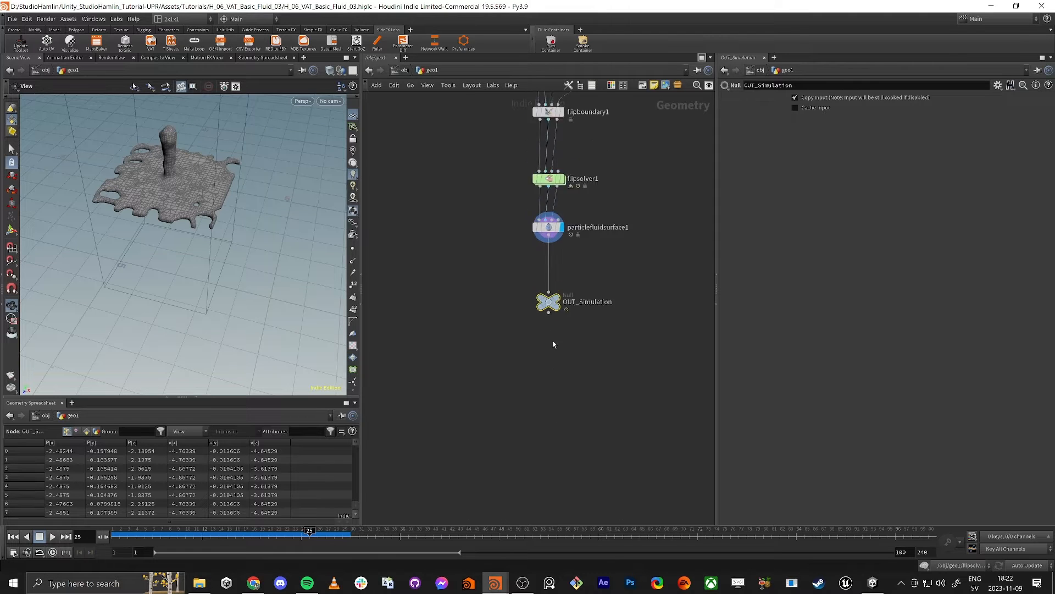
- Add a ROP Network node below the OUT_Simulation null and go inside it
click(567, 401)
key(Tab)
text(ropm)
key(BackSpace)
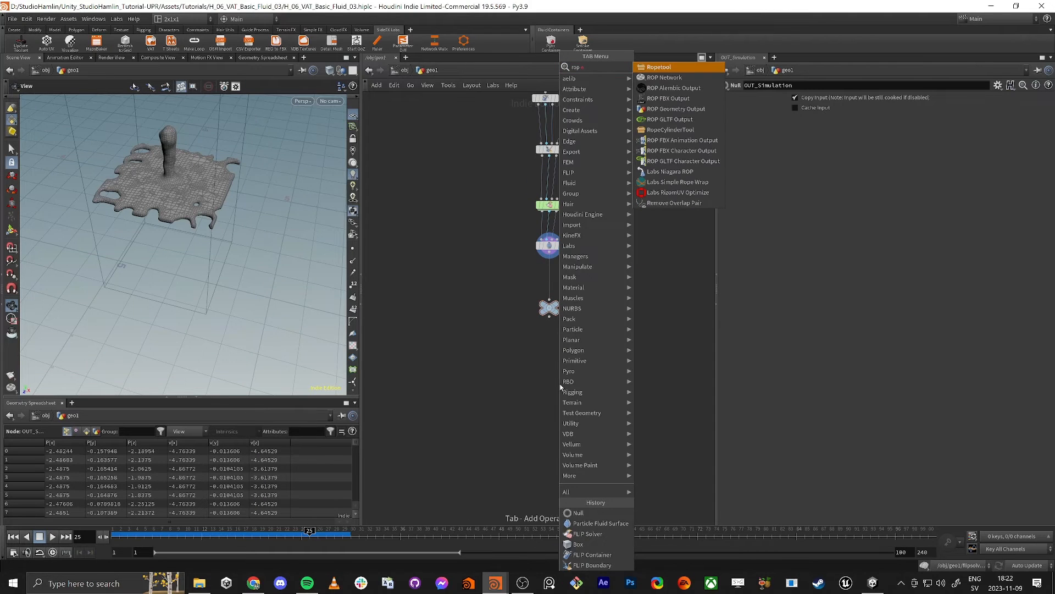
text(net)
key(Return)
click(560, 387)
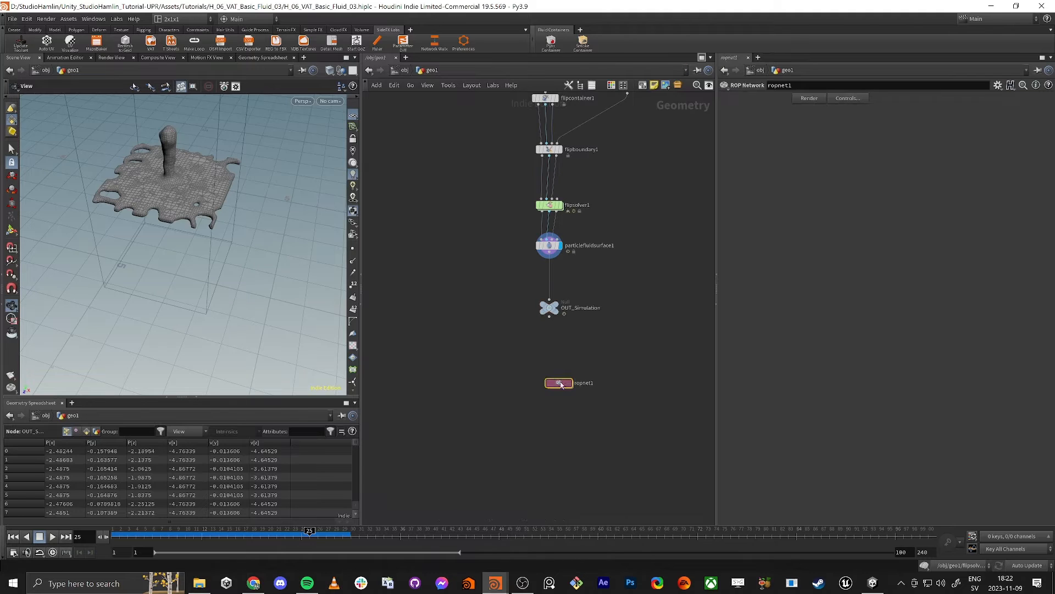
double_click(556, 384)
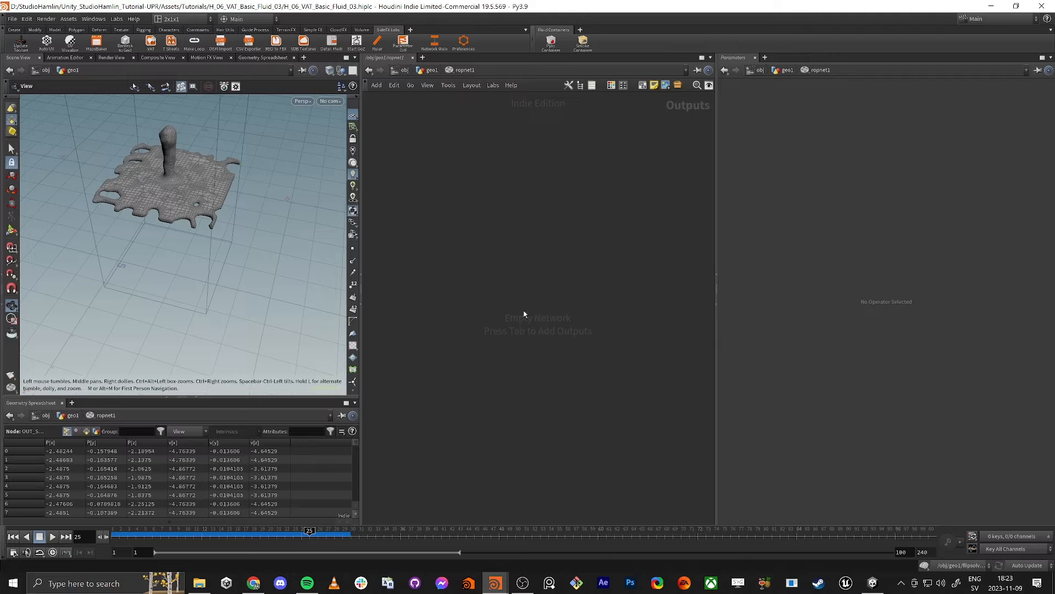
- Add a Labs Vertex Animation Textures node and set its mode to Dynamic Remeshing (Fluid)
key(Tab)
text(vat)
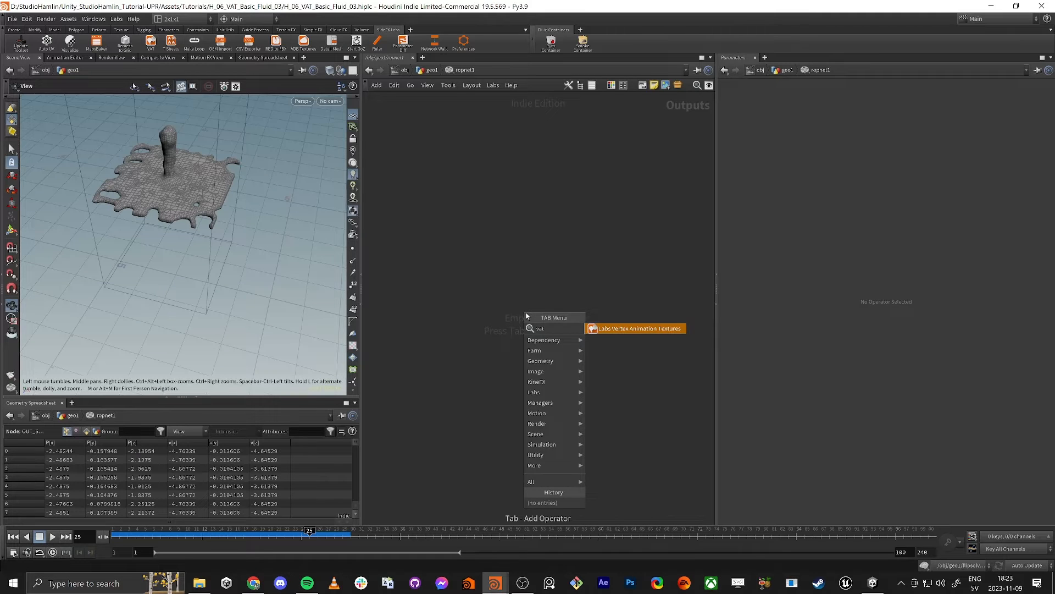
key(Return)
click(528, 306)
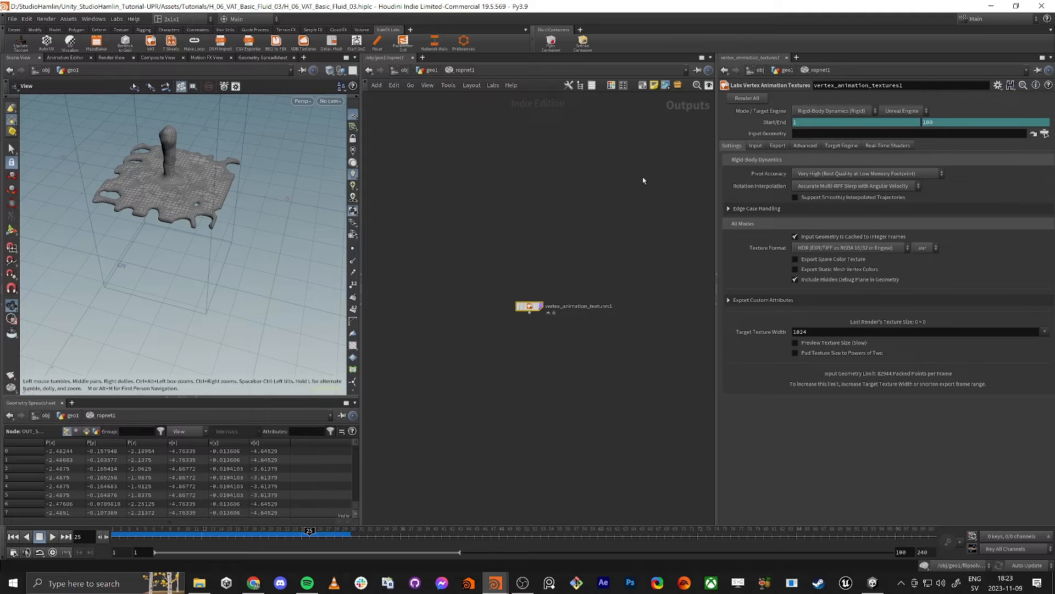
click(846, 111)
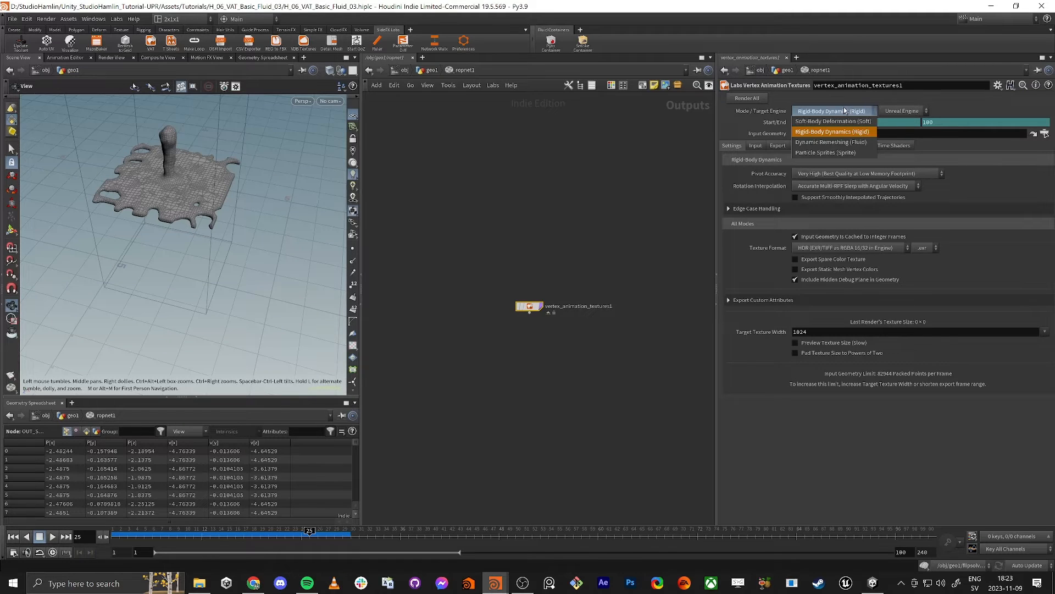
click(851, 142)
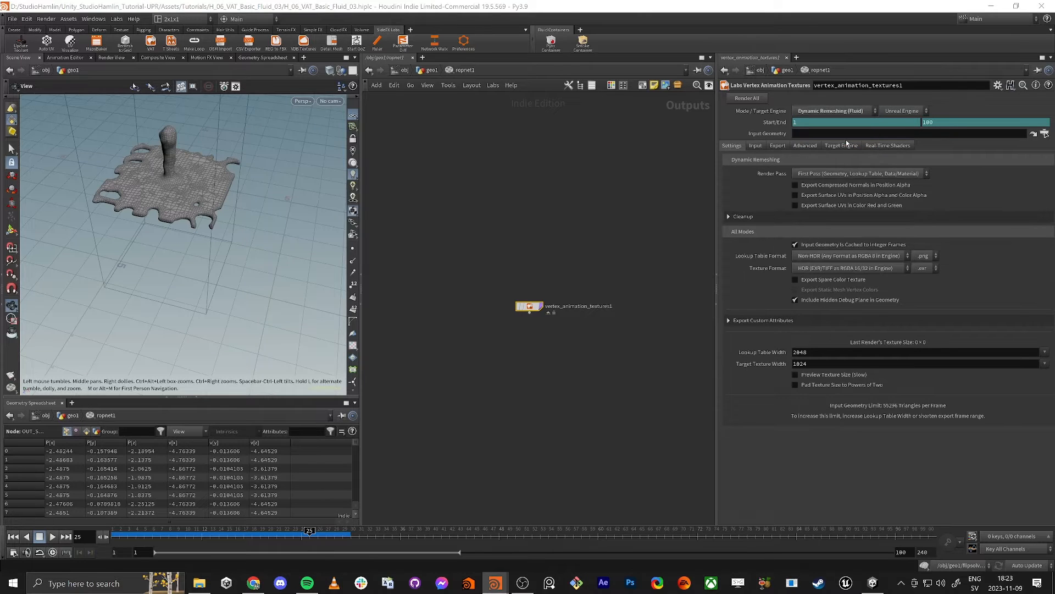
- Set the vertex animation textures node's target engine to Unity and its end frame to 24
click(905, 111)
click(888, 132)
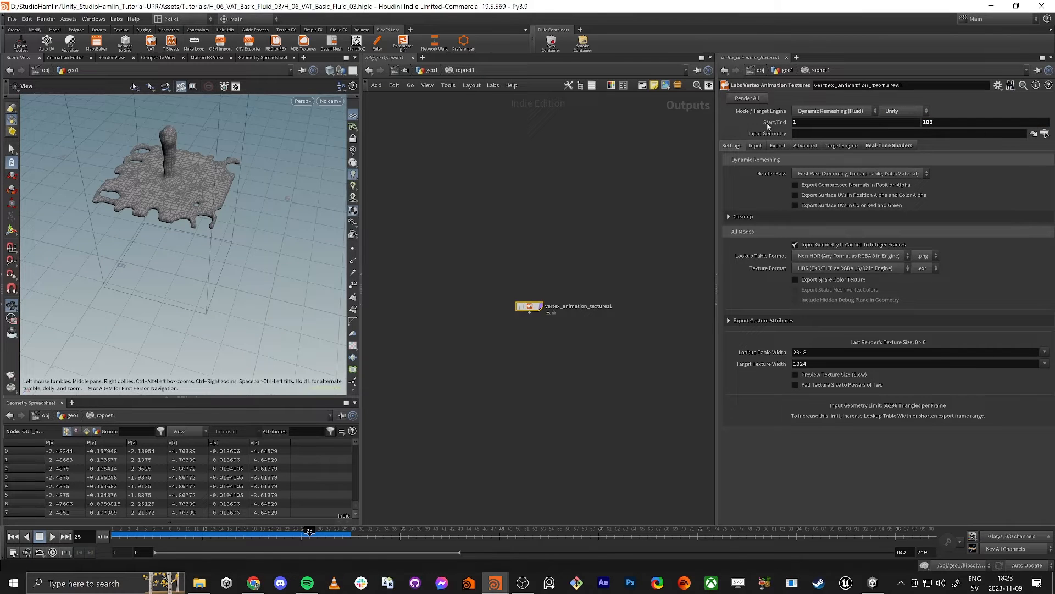
click(948, 121)
text(24)
key(Return)
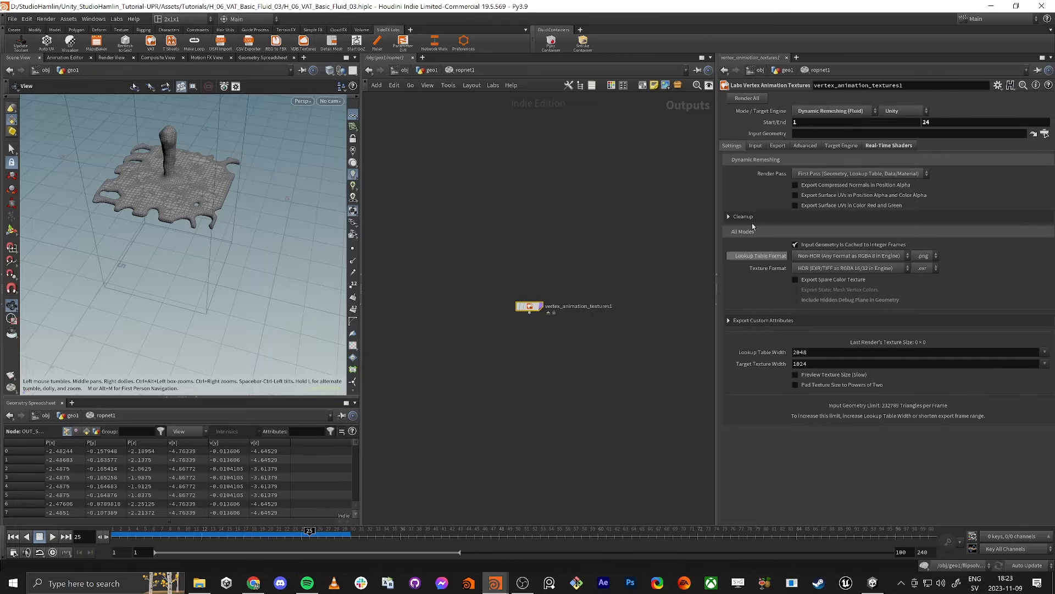
- Set the export path to $HIP and turn off grouping files into subdirectories
click(755, 145)
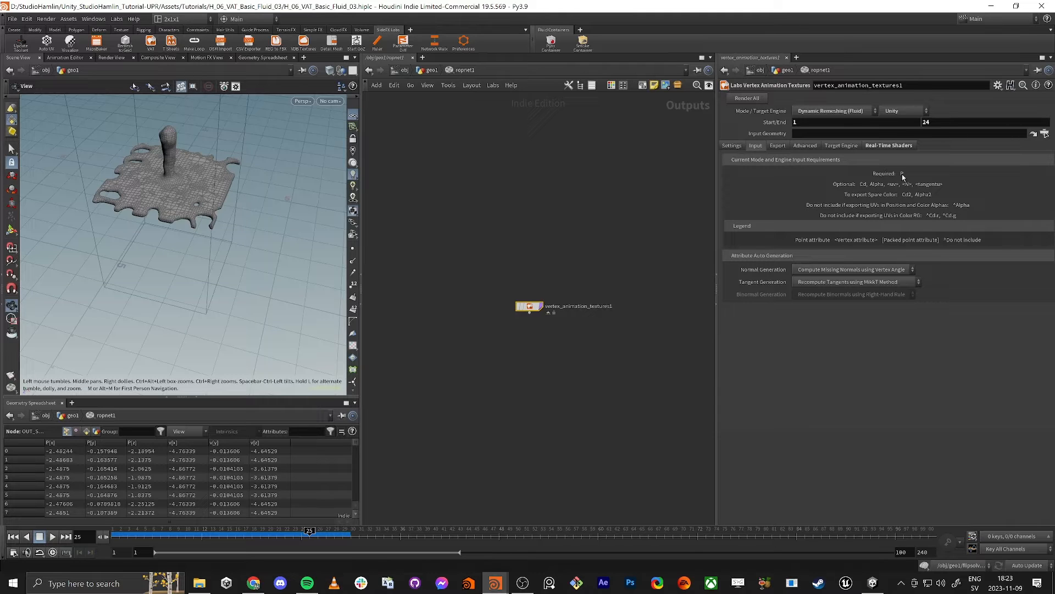
click(776, 146)
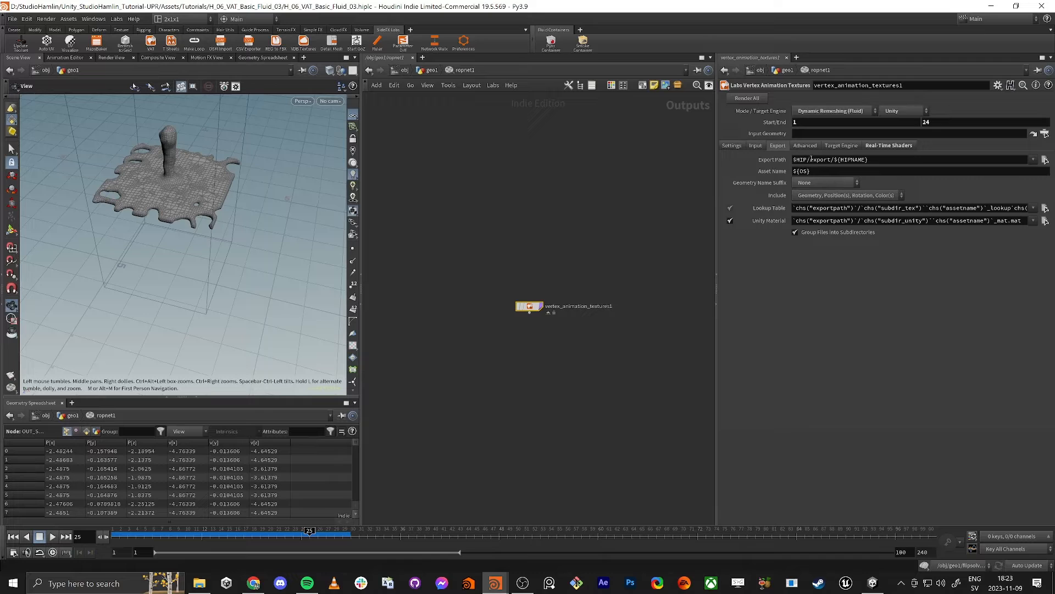
drag(811, 161, 895, 165)
click(856, 160)
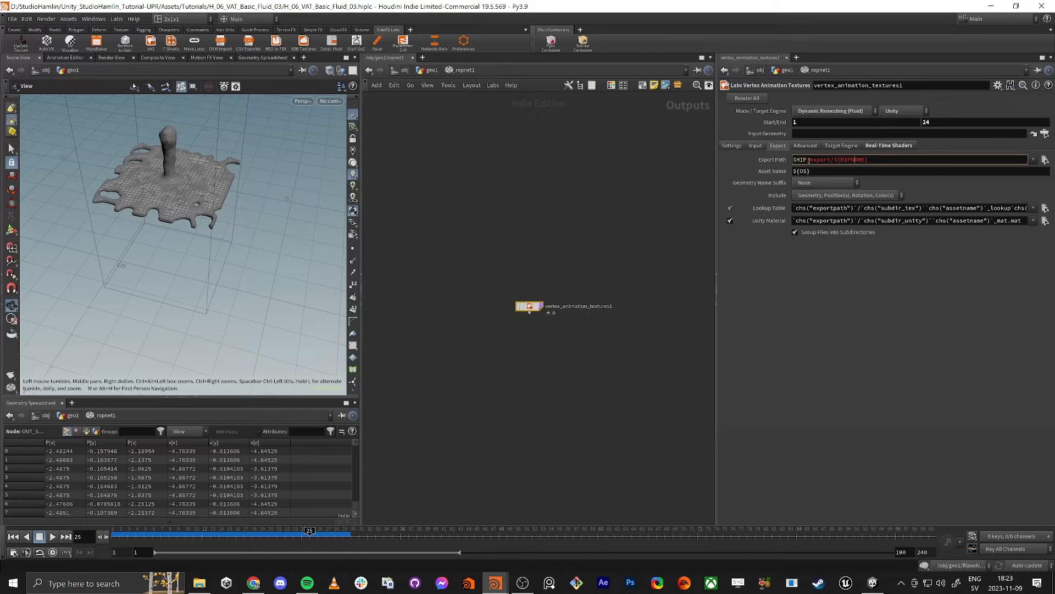
drag(806, 161, 941, 169)
key(BackSpace)
click(828, 172)
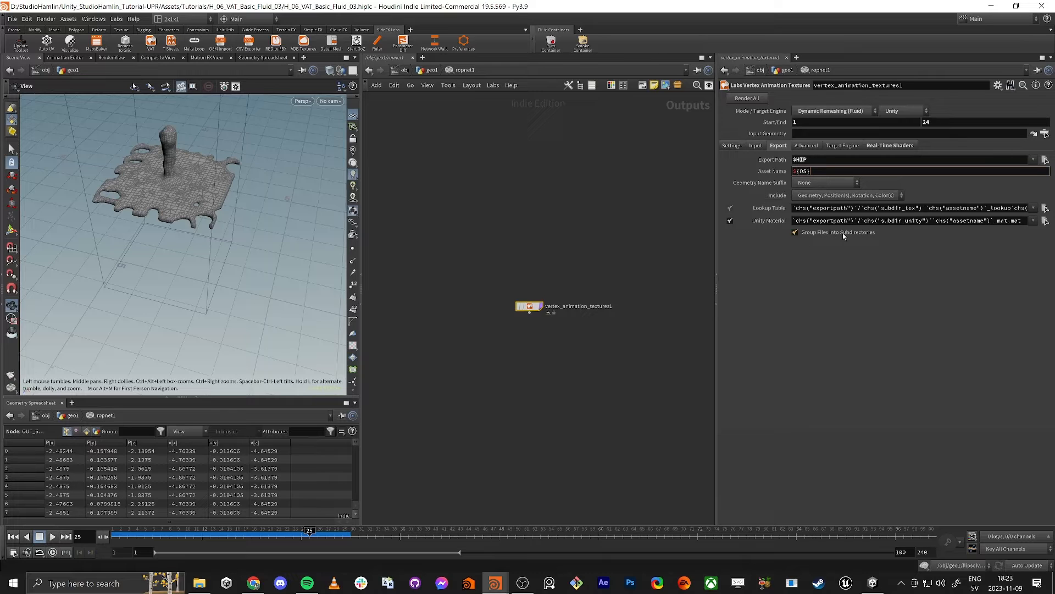
click(794, 231)
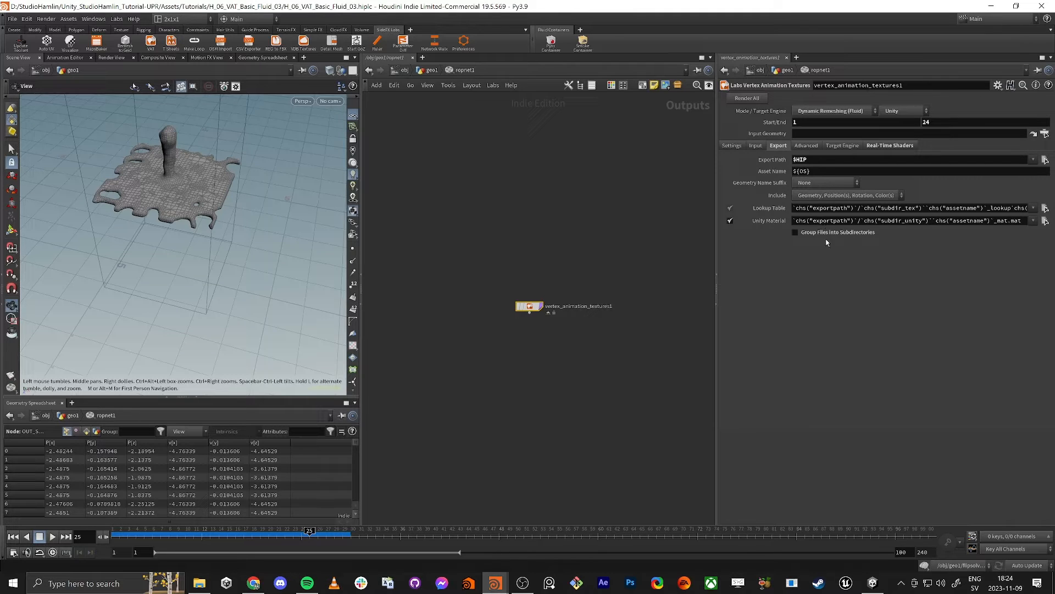
- Limit the exported data to Geometry, Position(s), Rotation, leaving out color
click(799, 198)
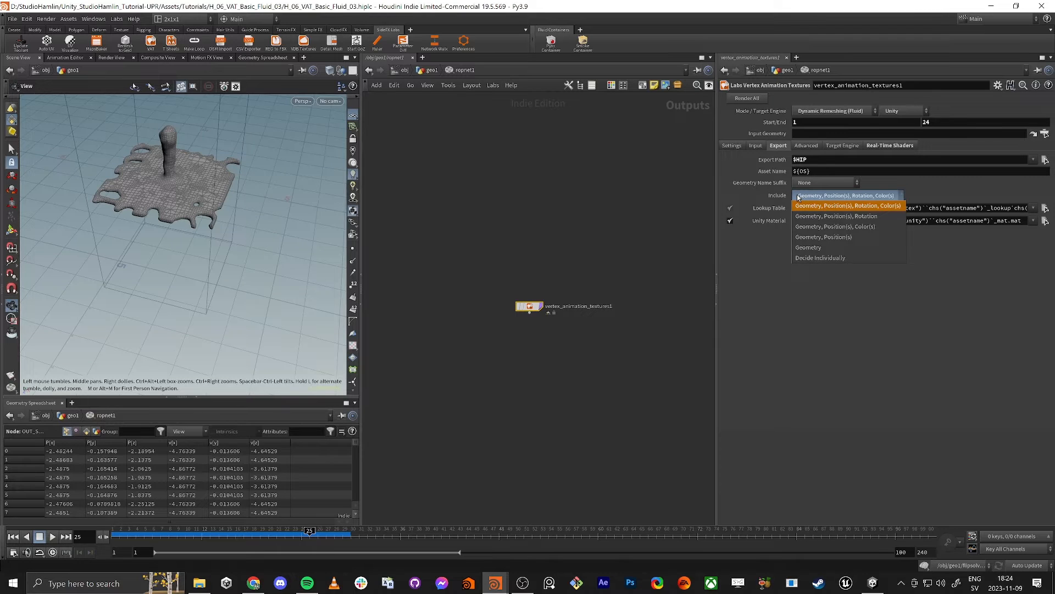
click(833, 217)
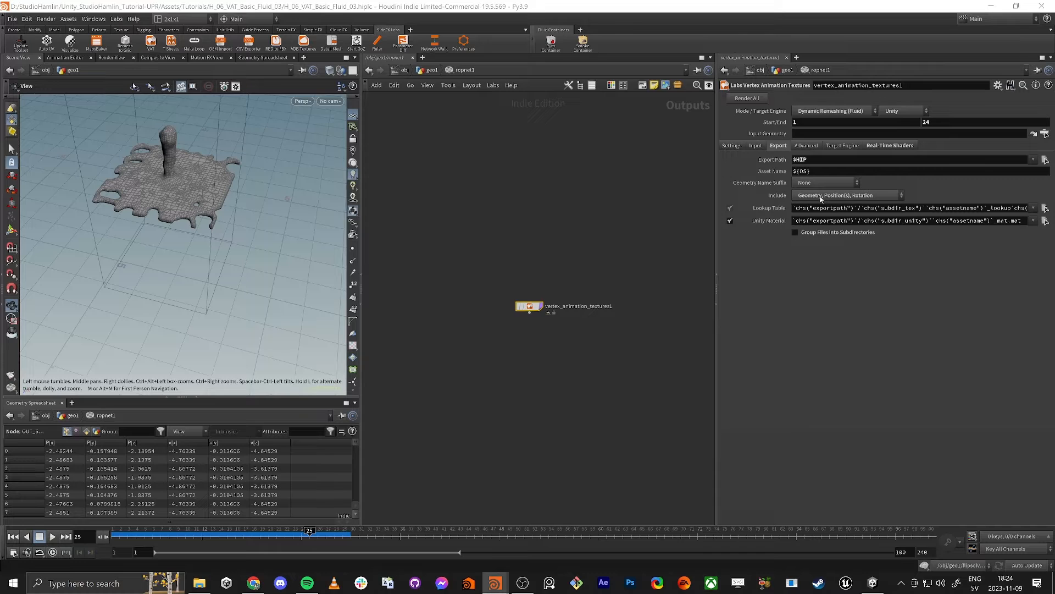
click(821, 198)
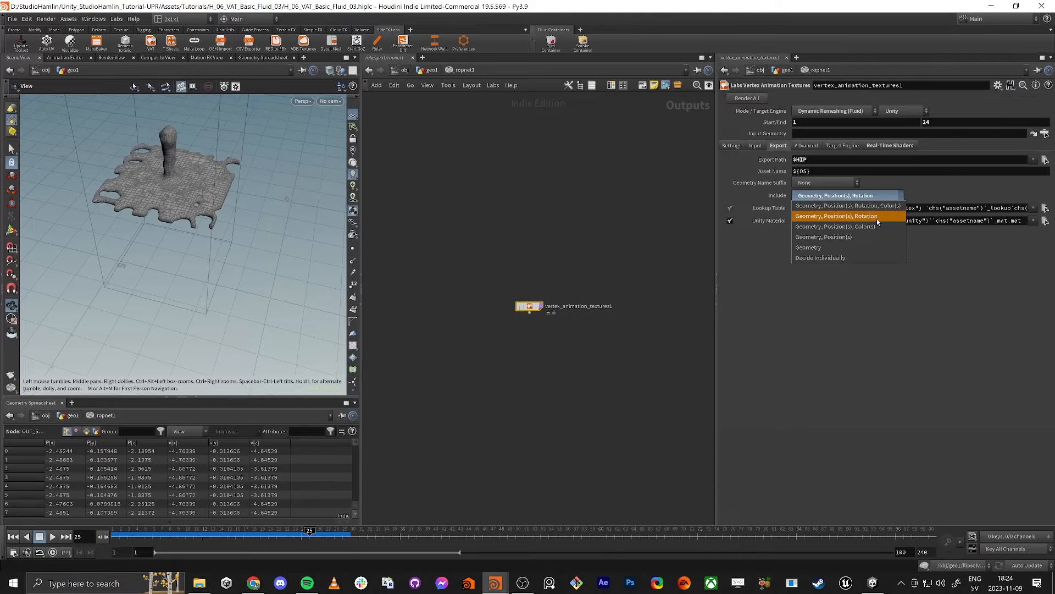
click(837, 284)
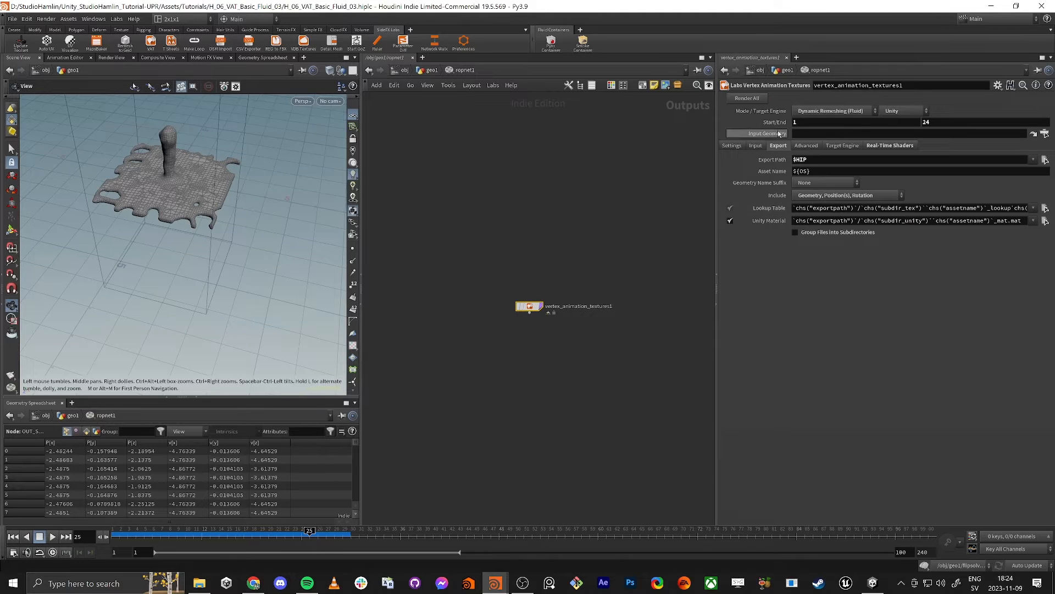
click(807, 146)
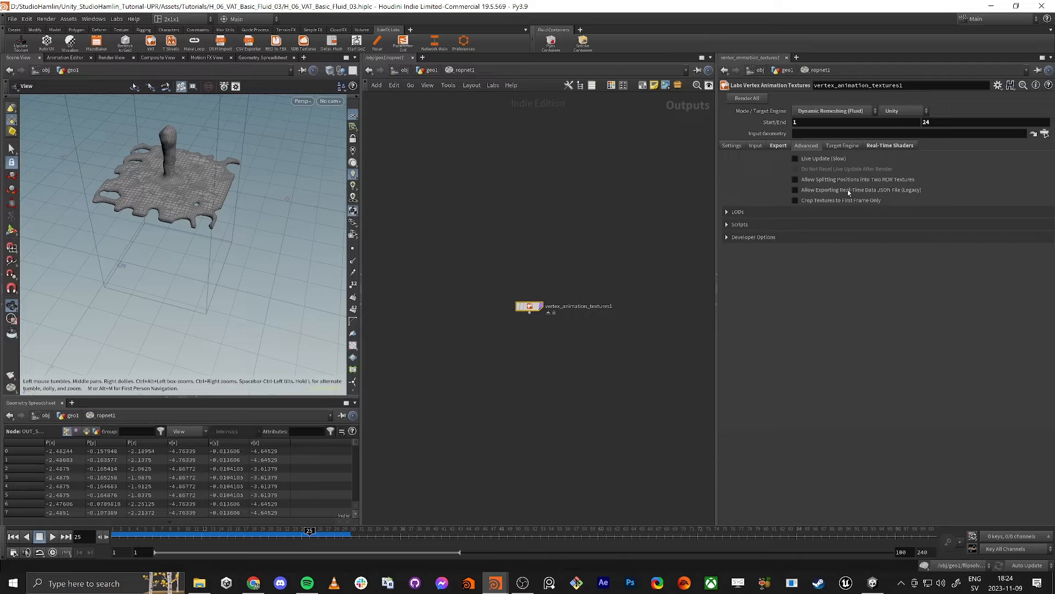
click(846, 147)
click(880, 147)
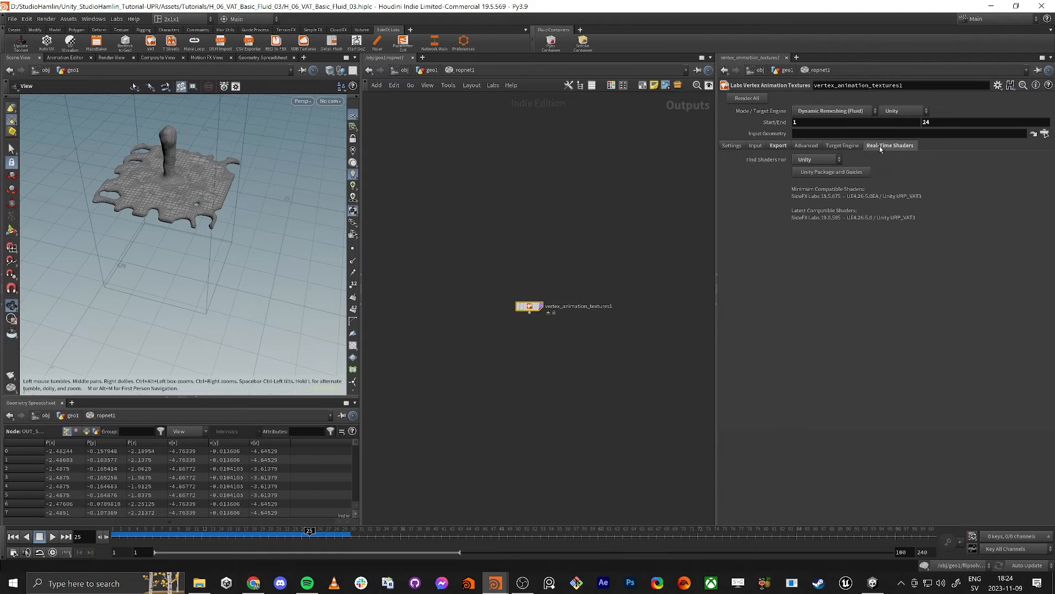
click(731, 145)
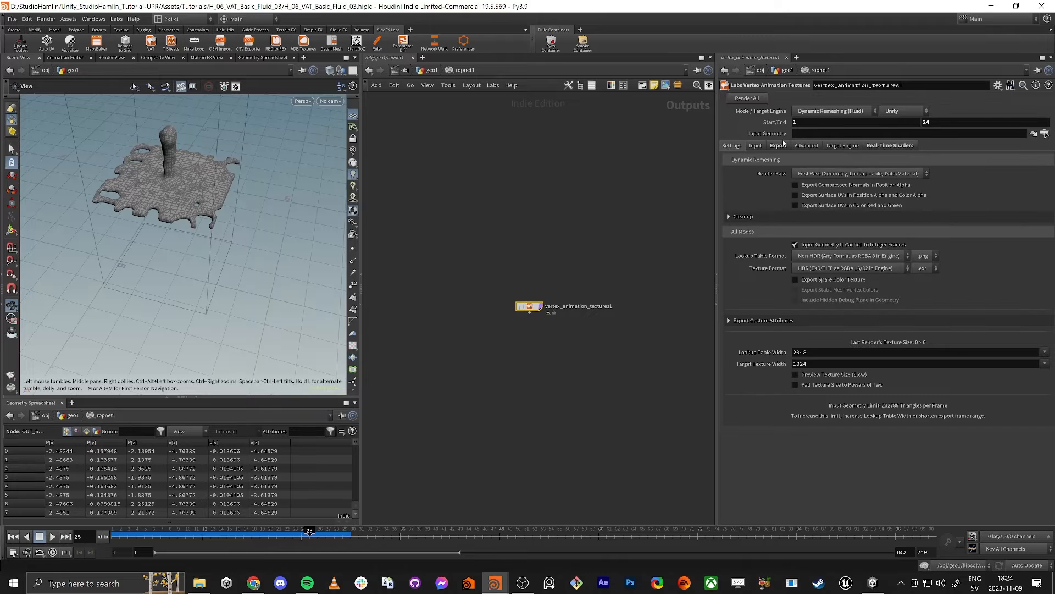
- Assign the OUT_Simulation null in geo1 as the input geometry of the vertex animation textures node
click(1045, 133)
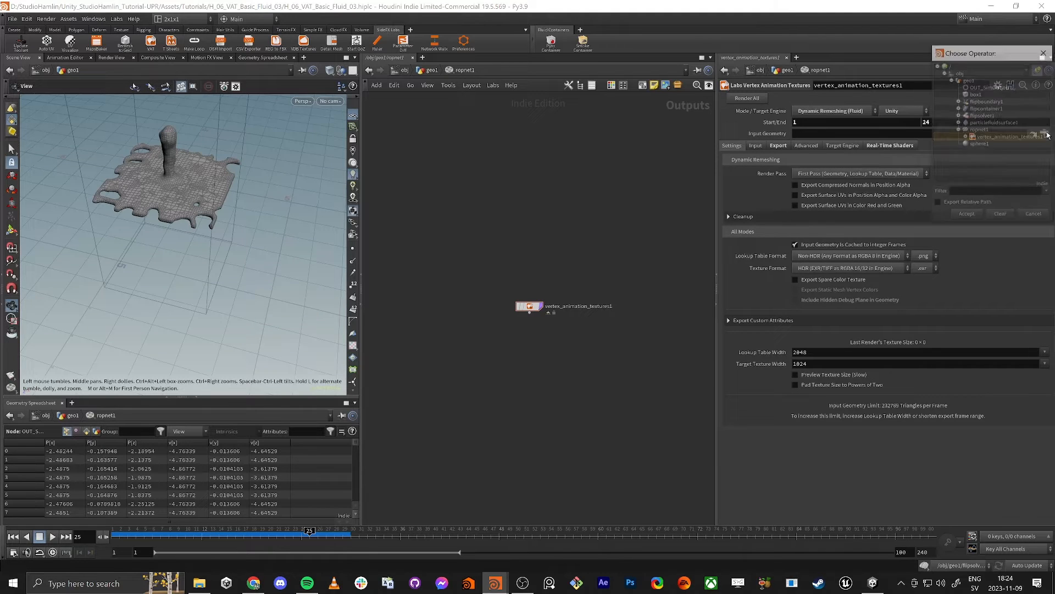
click(990, 87)
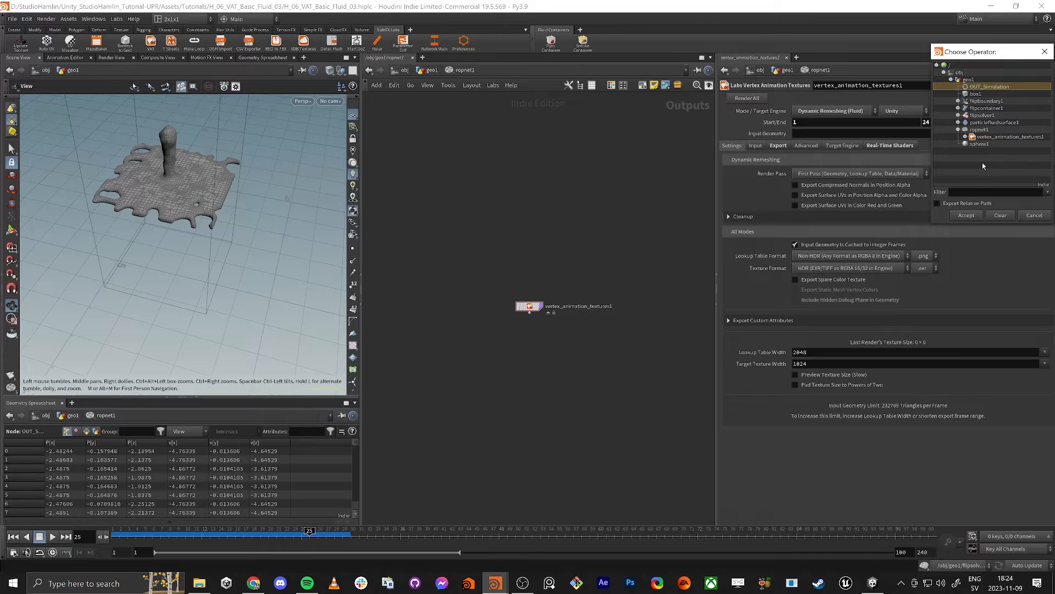
click(966, 215)
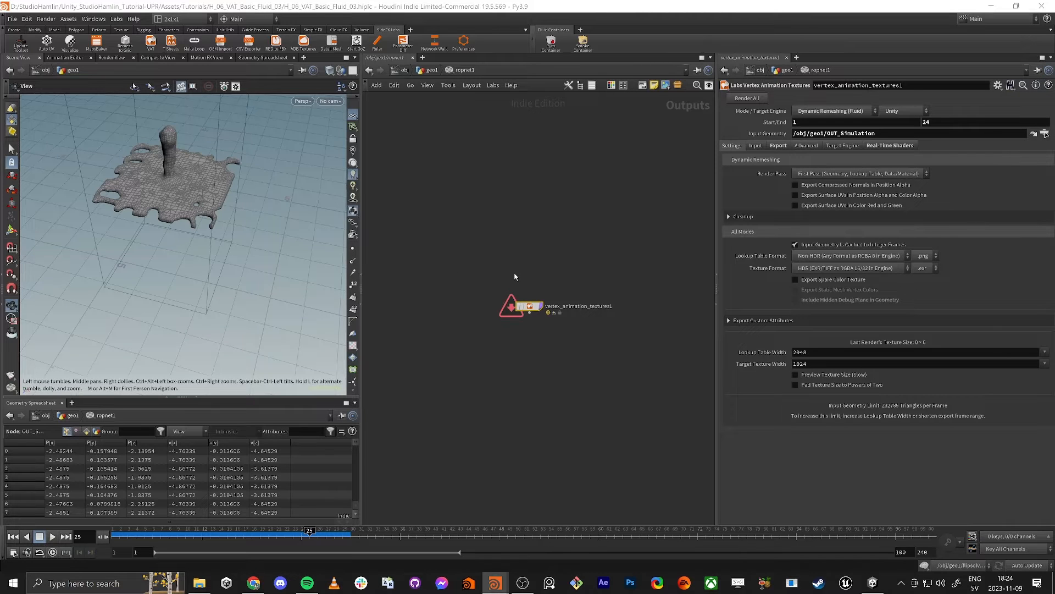
- Check the export node's error information and change the particle fluid surface's output conversion to Surface Polygons
middle_click(531, 306)
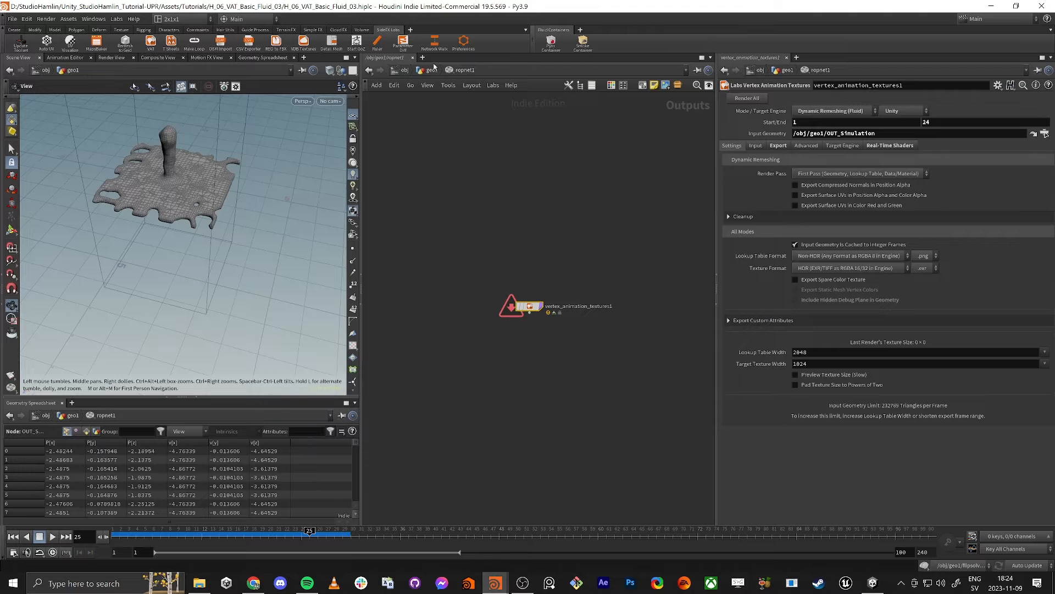
click(431, 69)
middle_drag(501, 270, 490, 291)
click(537, 268)
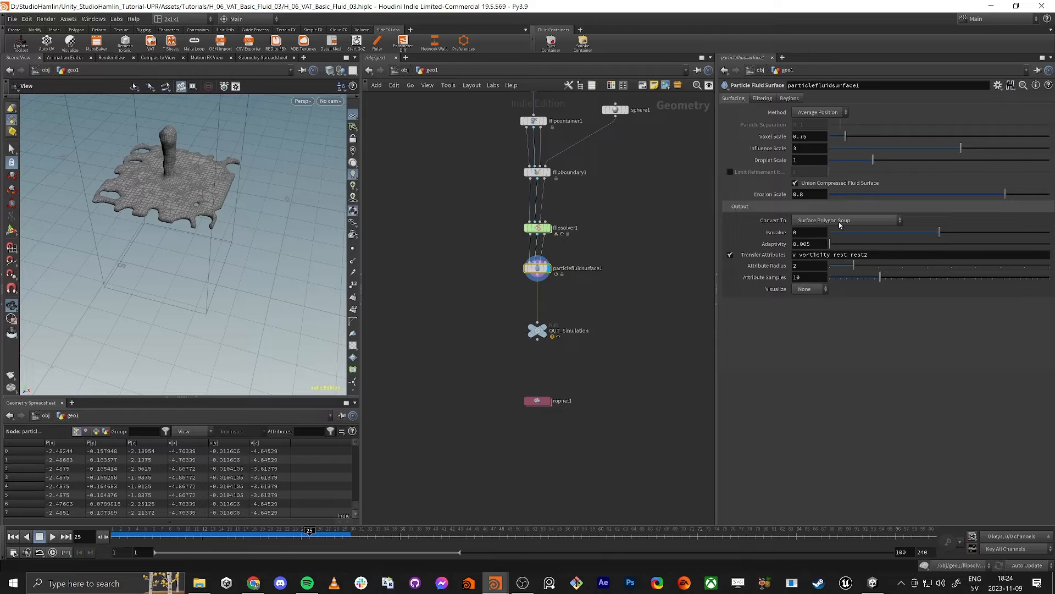
click(829, 221)
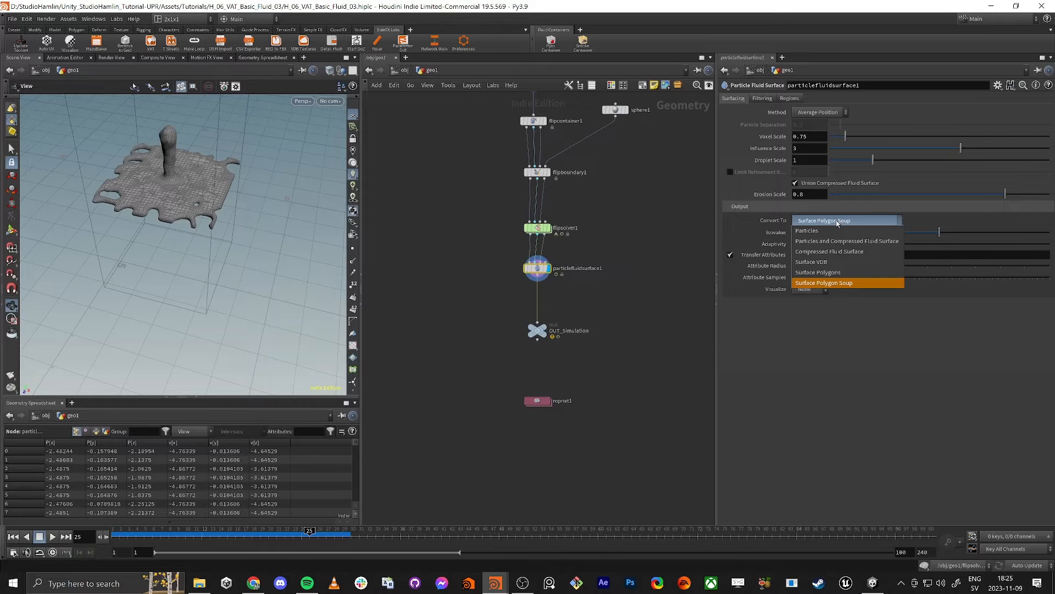
click(831, 274)
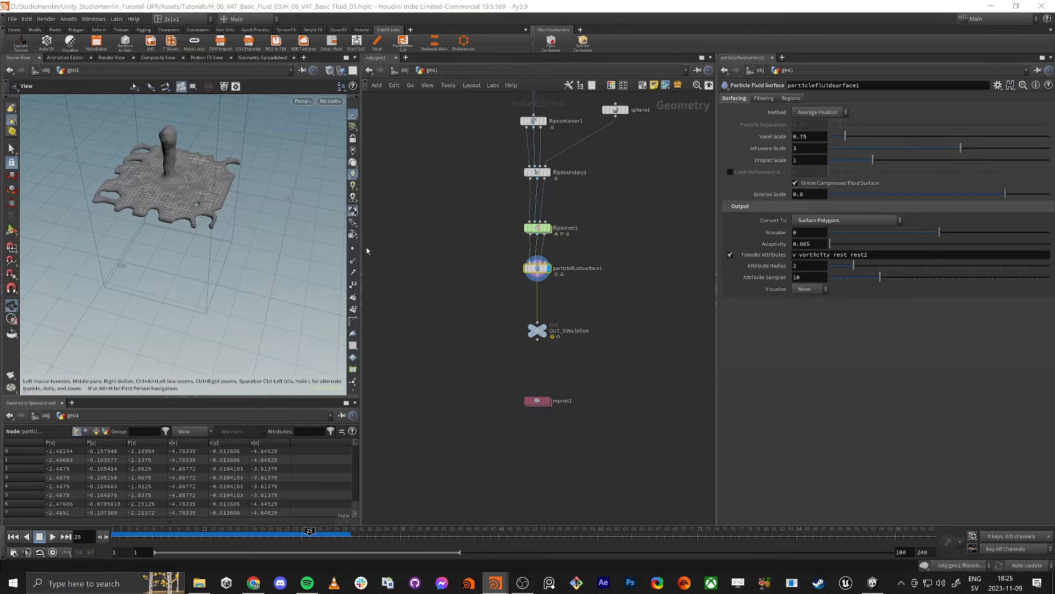
- Go back inside the ROP network and turn off Input Geometry Is Cached to Integer Frames on the export node
double_click(547, 398)
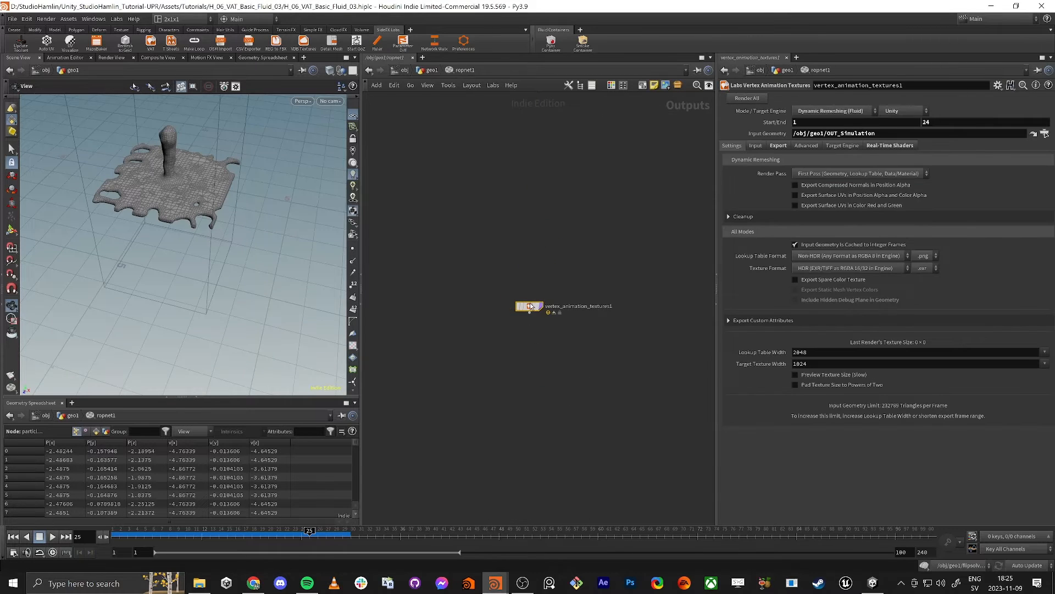
drag(533, 306, 533, 325)
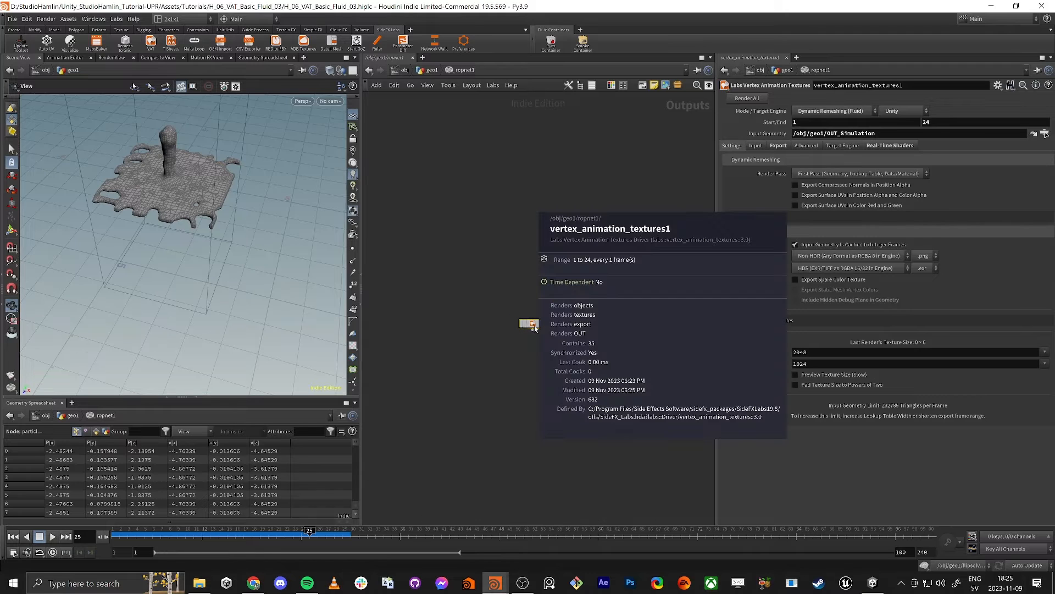
middle_click(532, 324)
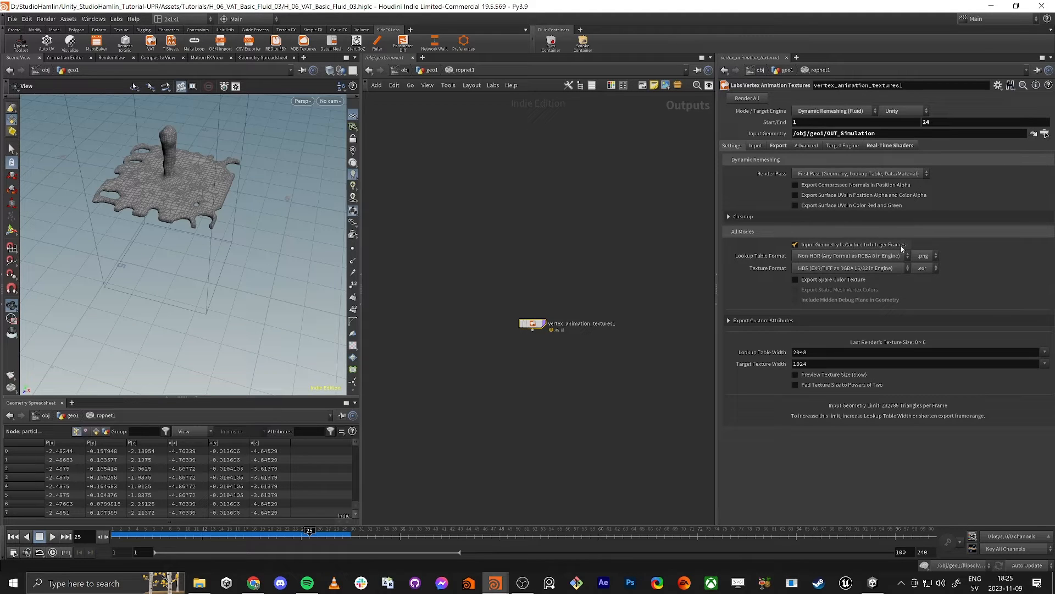
click(796, 245)
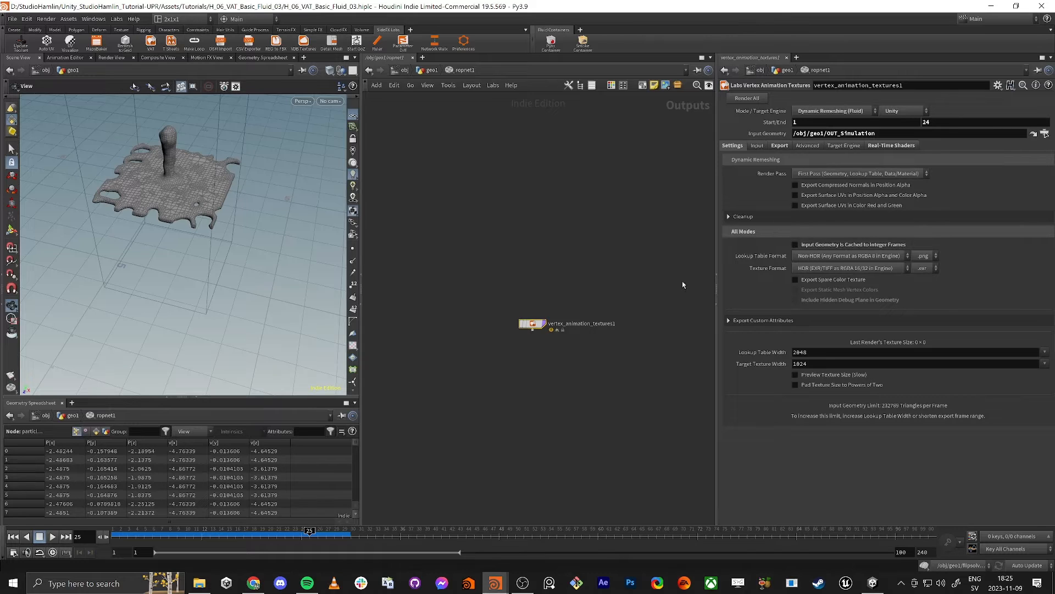
- Try a File Cache node branching off the particle fluid surface, delete it and return inside the ROP network
click(432, 70)
click(537, 268)
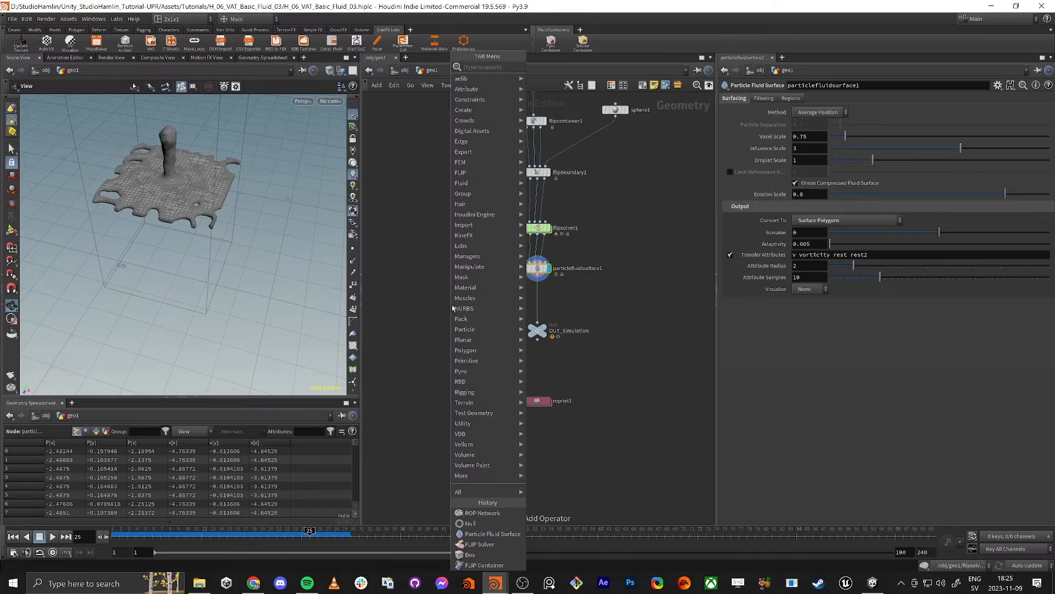
key(Tab)
click(418, 294)
middle_drag(483, 302, 525, 300)
click(580, 274)
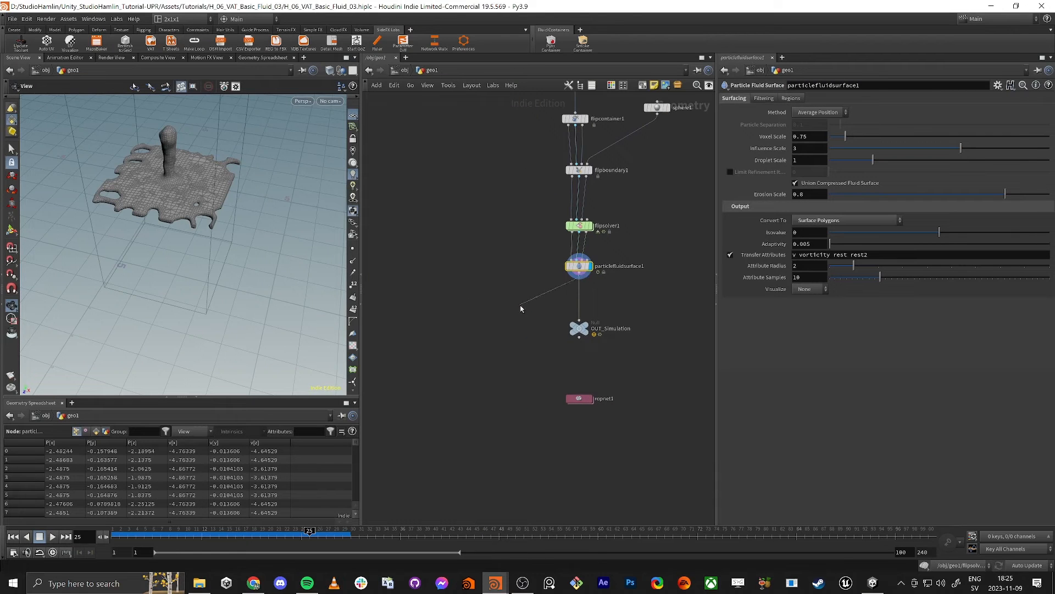
key(Tab)
text(file c)
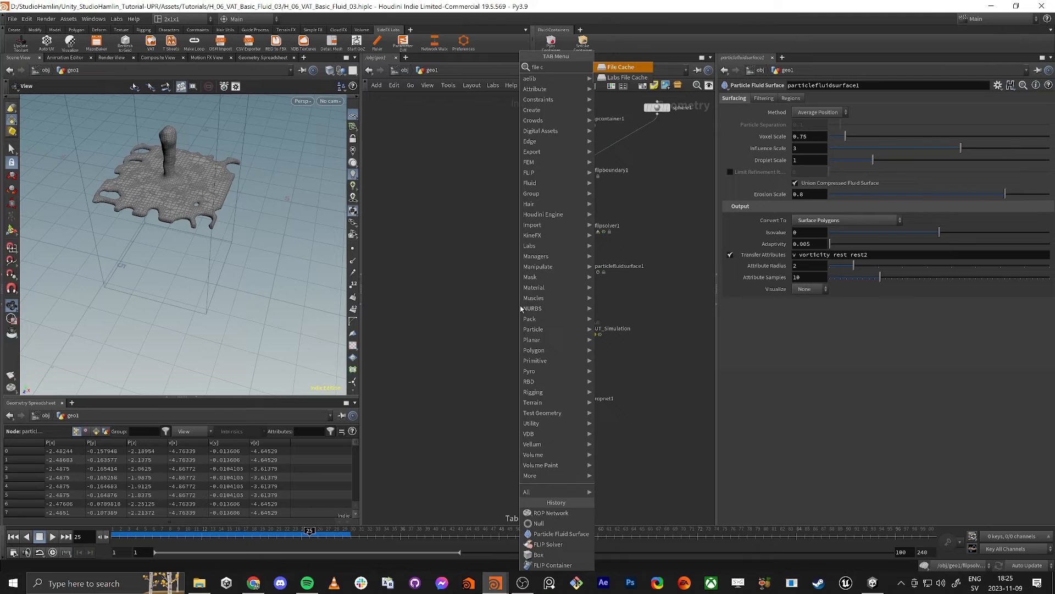
key(Return)
click(521, 307)
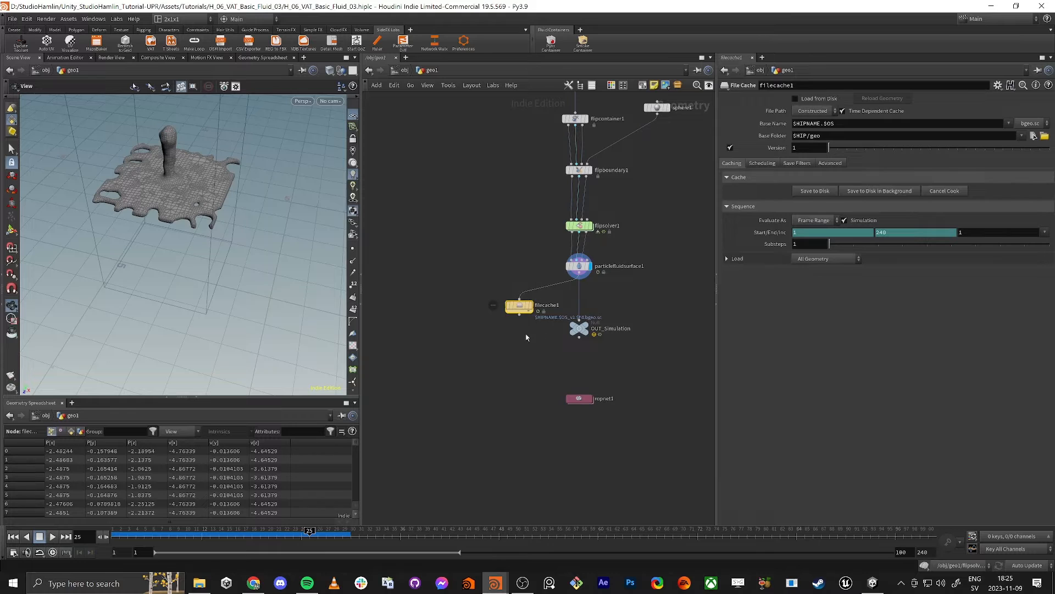
key(Delete)
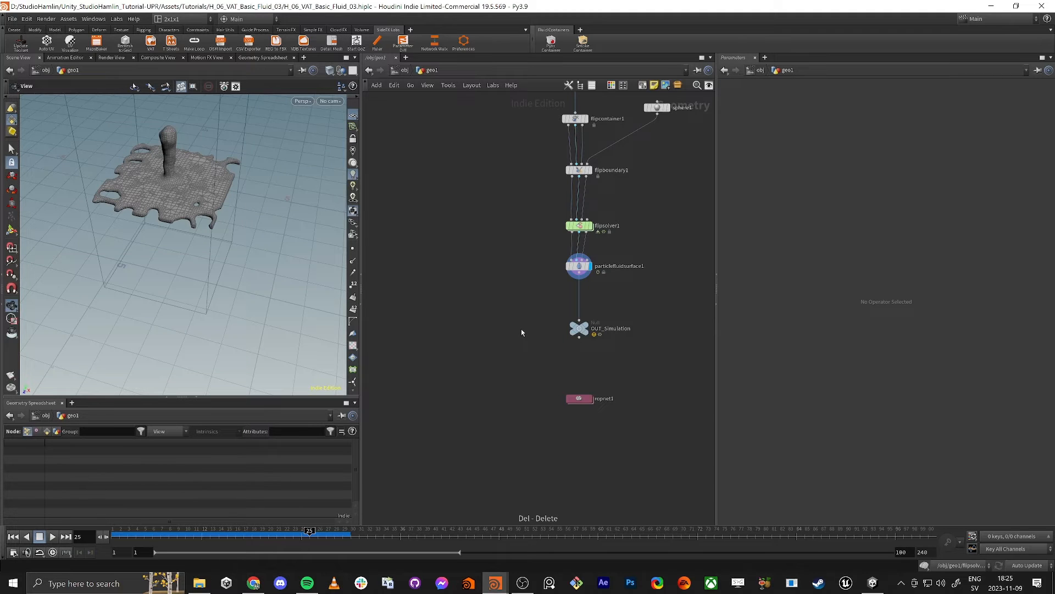
double_click(579, 398)
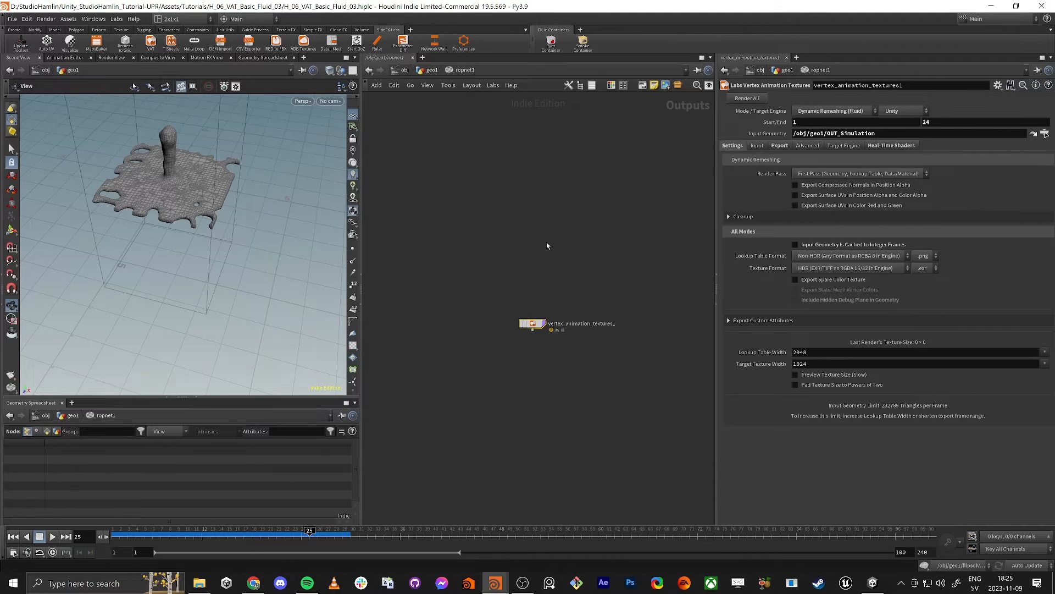
- Render the vertex animation textures with the render pass set to First Pass (Geometry, Lookup Table, Data/Material)
mouse_move(547, 246)
middle_down()
mouse_move(563, 259)
mouse_move(544, 233)
middle_up()
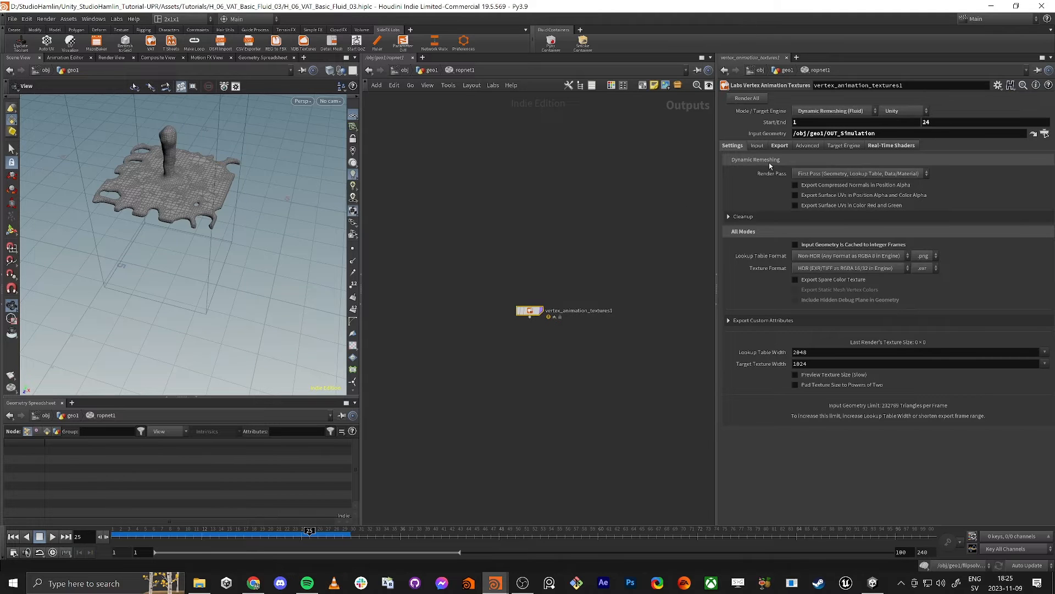
click(801, 174)
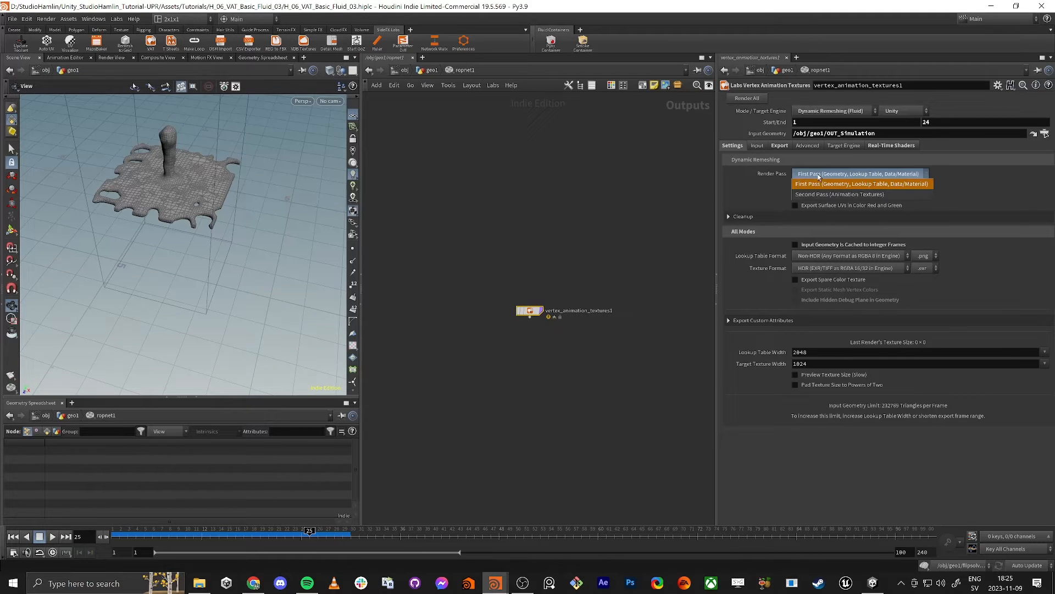
click(810, 184)
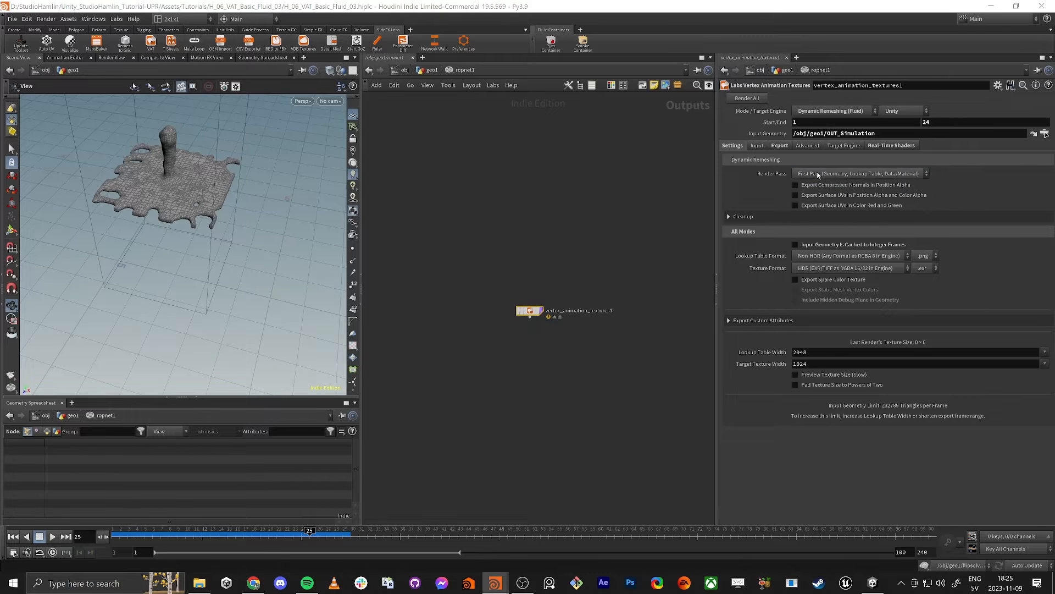
click(763, 99)
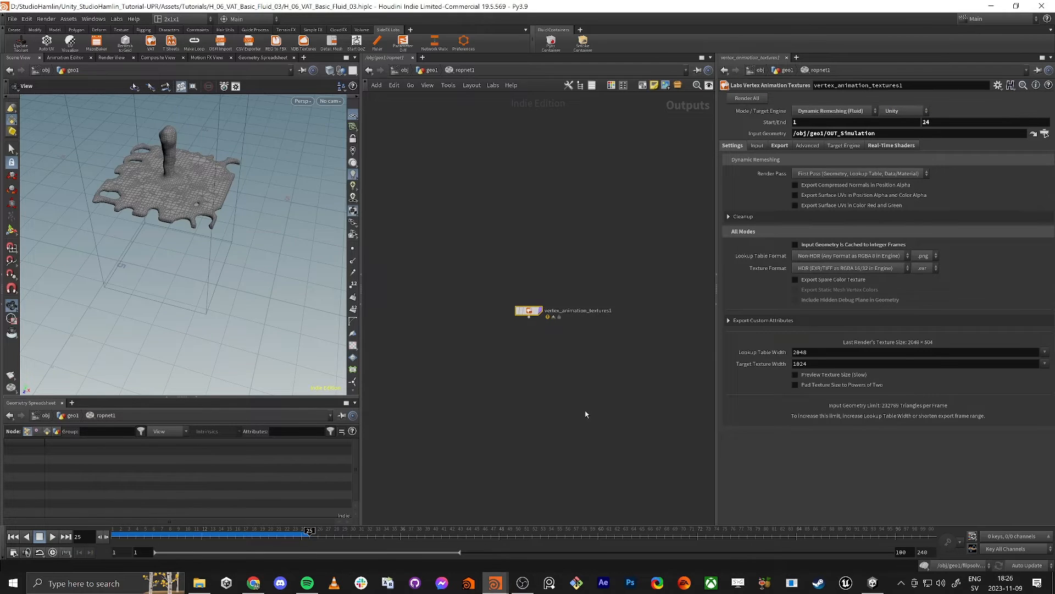
- Switch to Unity and inspect the exported vertex_animation_textures1 mesh, material and lookup texture in the H_06_VAT_Basic_Fluid_03 folder
key(alt+Tab)
click(802, 199)
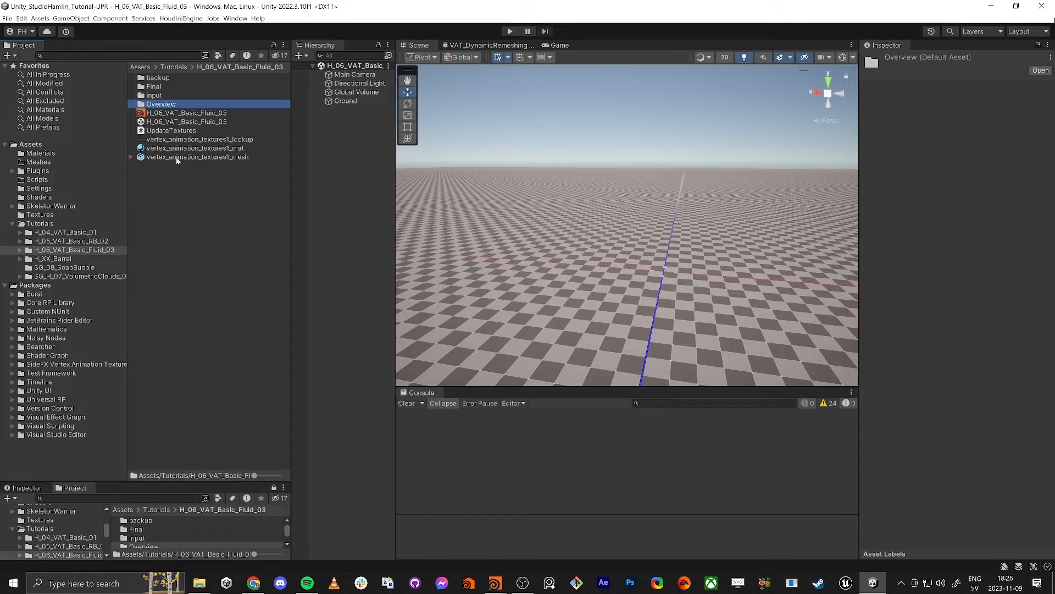
click(176, 158)
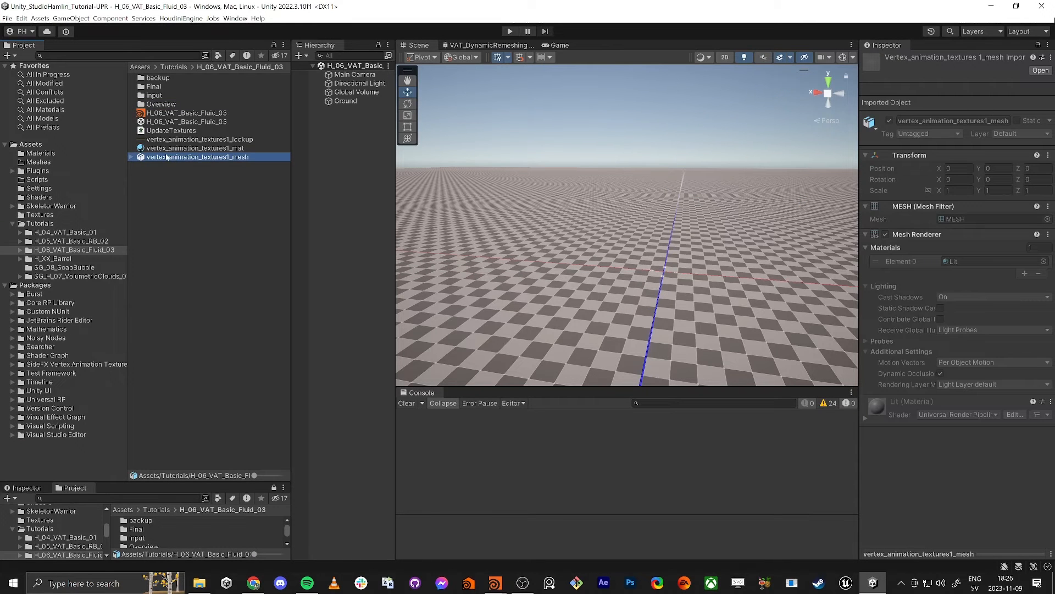
click(164, 149)
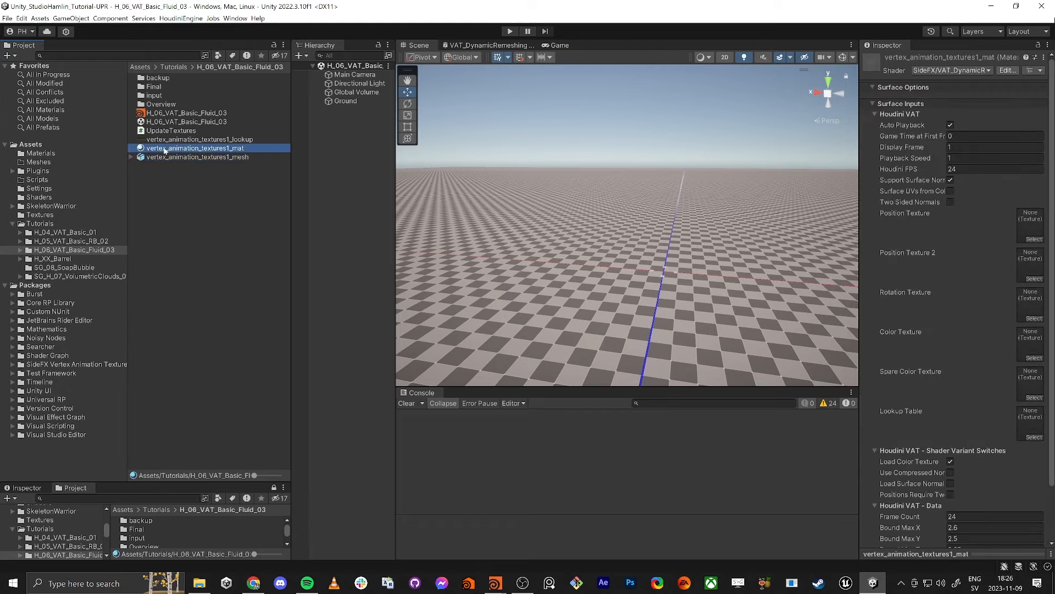
click(185, 141)
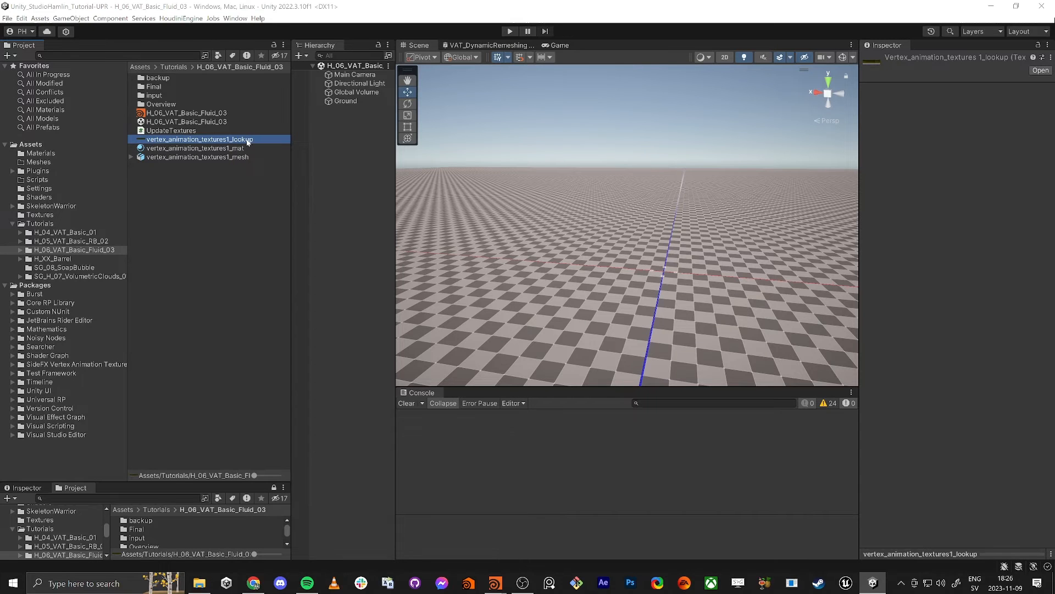
- Switch back to Houdini, set the export node's render pass to Second Pass (Animation Textures) and render it
key(alt+Tab)
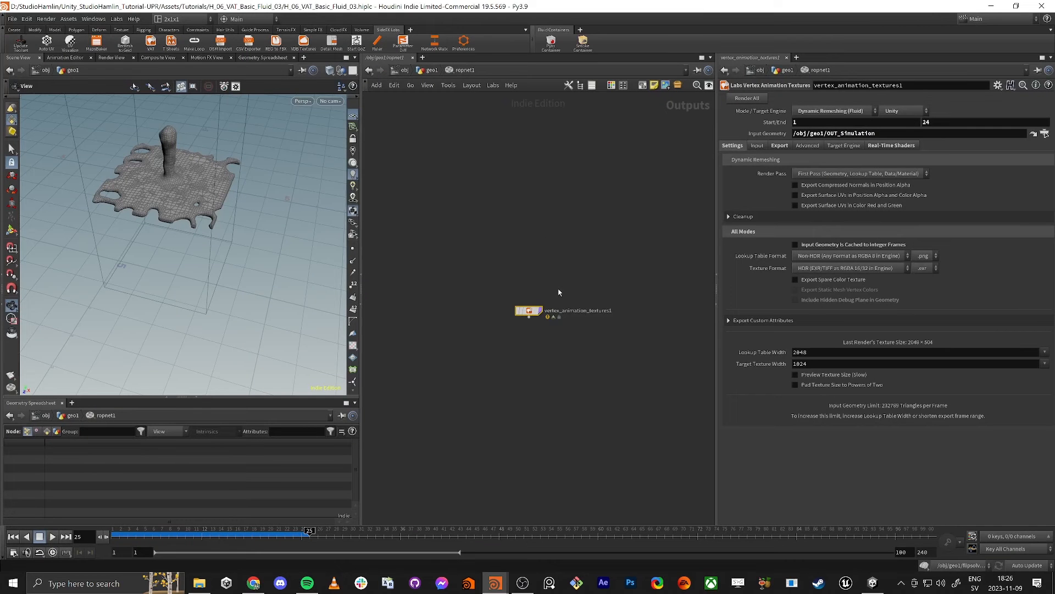
drag(484, 262, 607, 359)
click(819, 173)
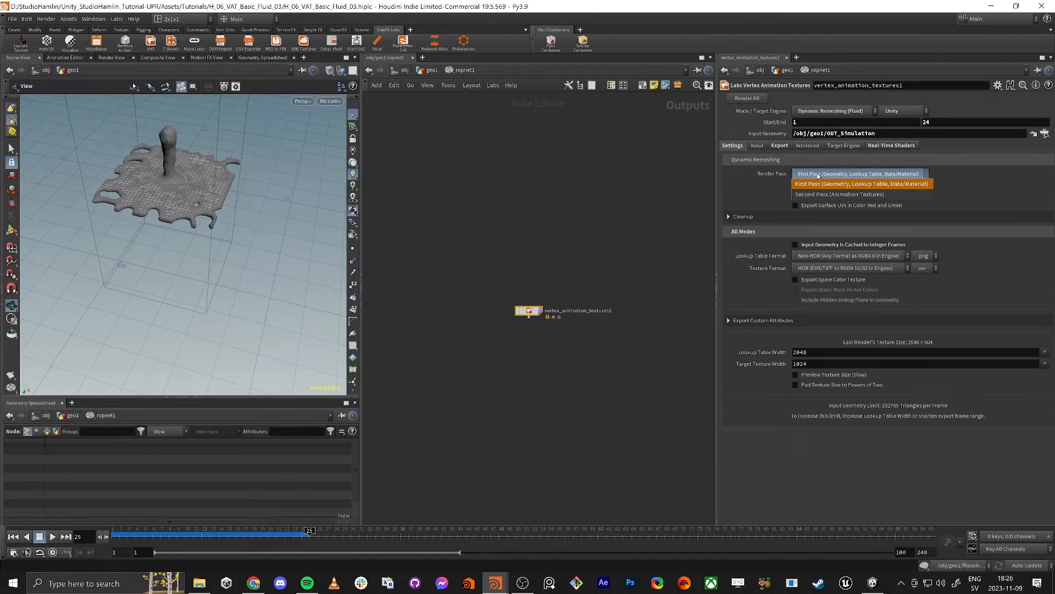
click(815, 195)
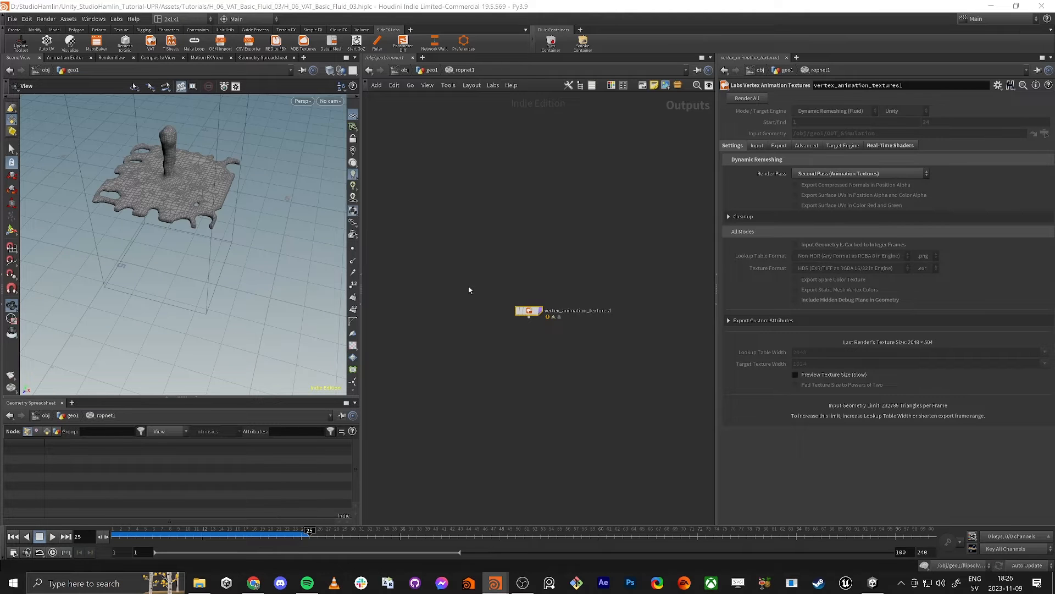
drag(484, 264, 553, 362)
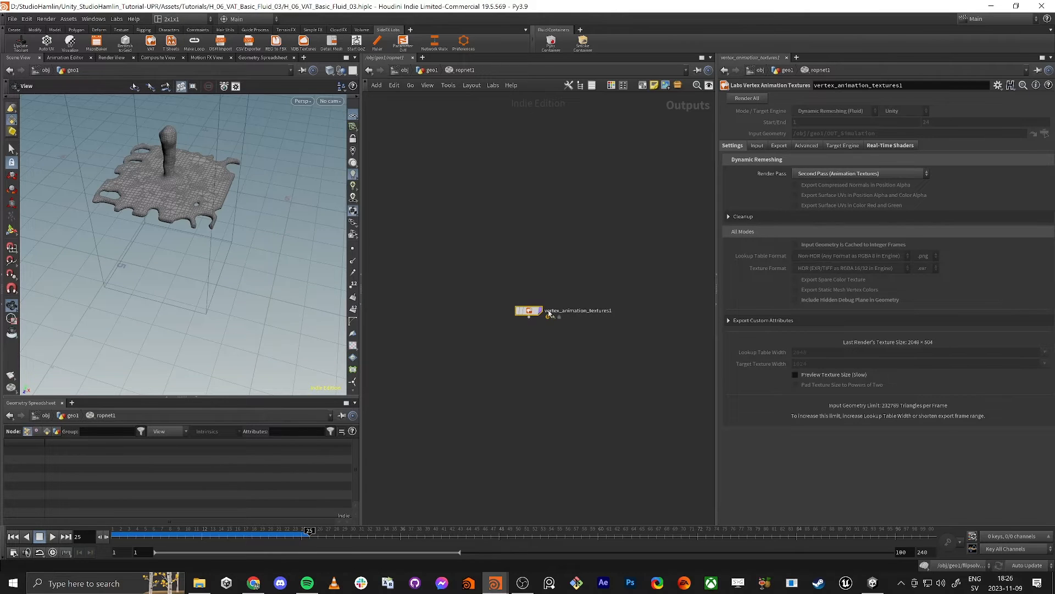
click(746, 99)
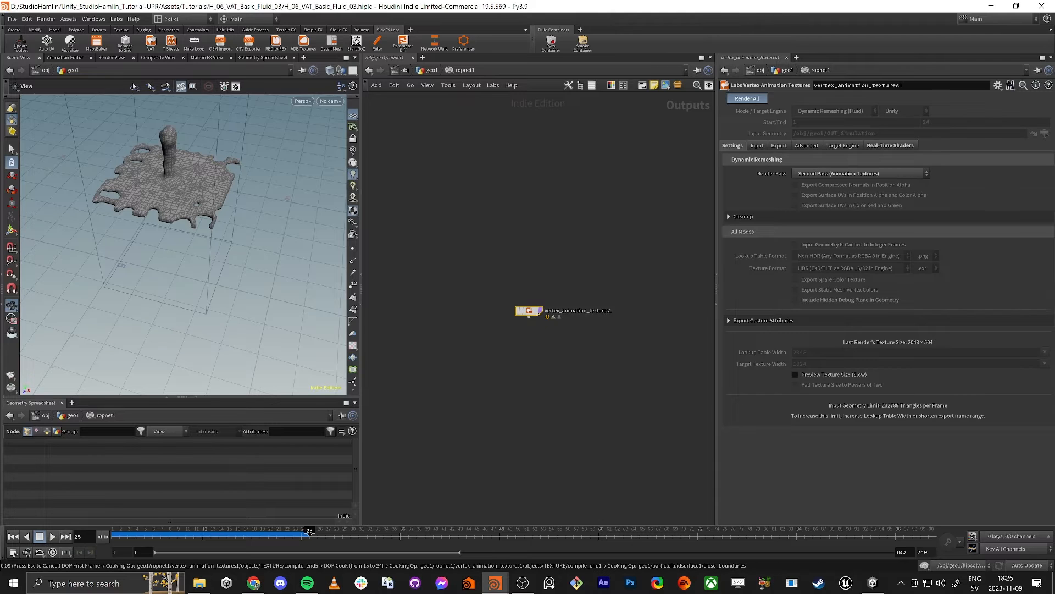
scroll(493, 357, up, 2)
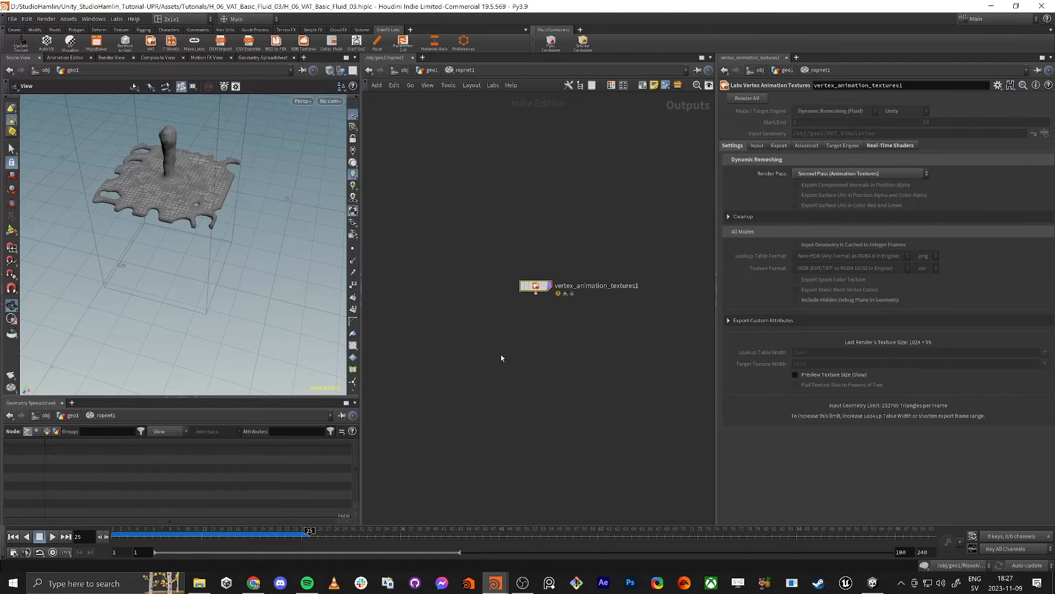
- Switch to Unity, try placing vertex_animation_textures1_mesh in the scene, view it up close and delete it from the scene
key(alt+Tab)
key(Tab)
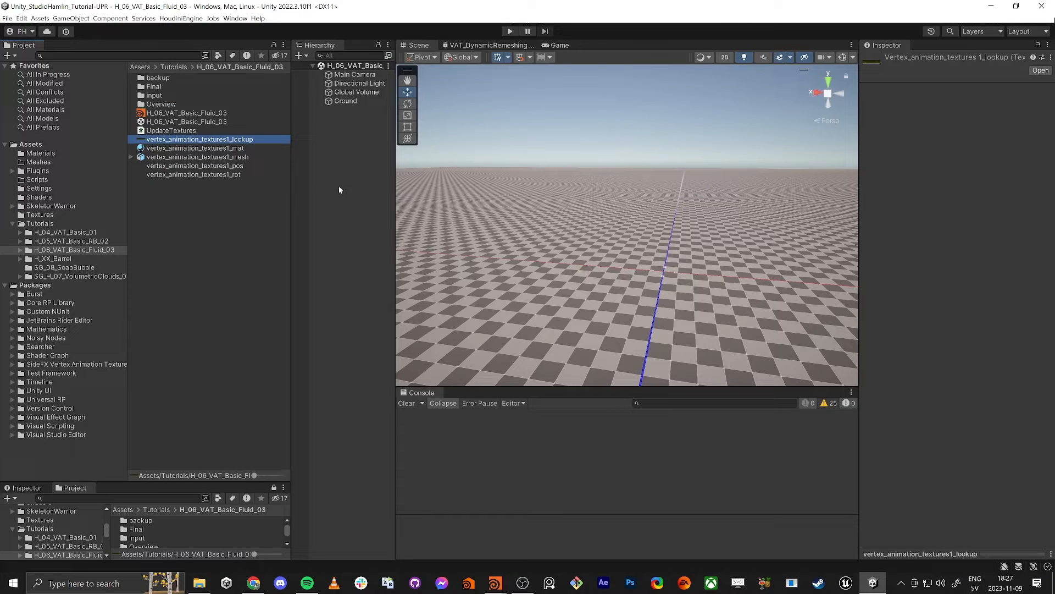
drag(194, 157, 620, 271)
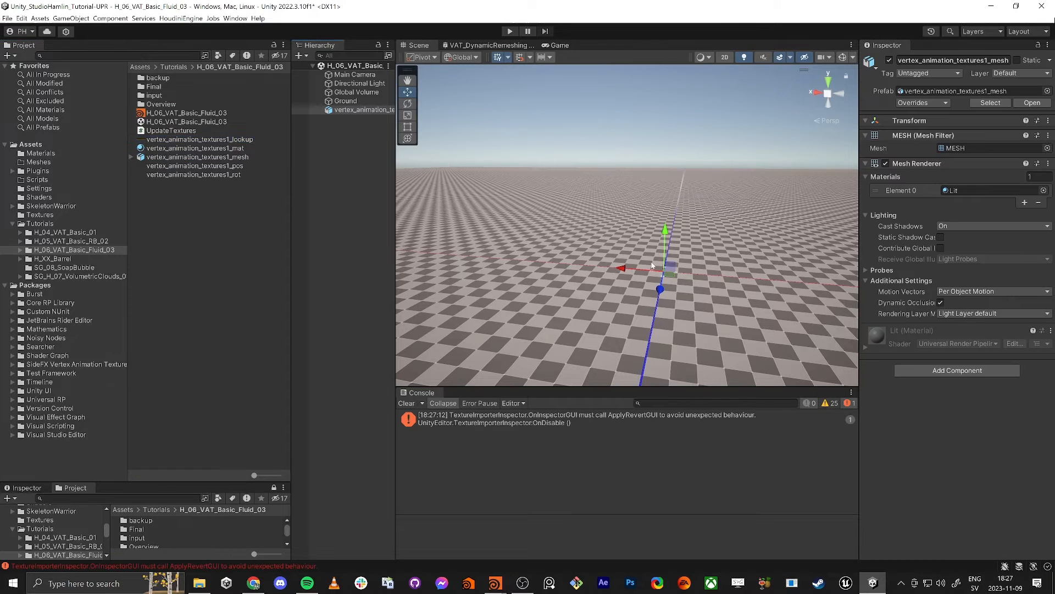
key(w)
right_drag(620, 272, 644, 264)
key(s)
key(s)
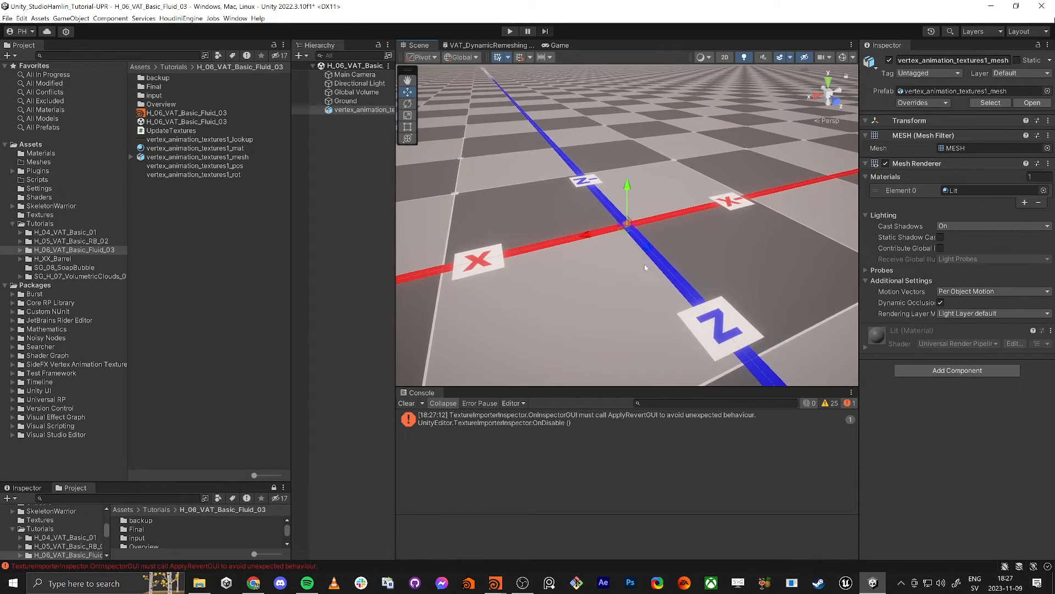
key(f)
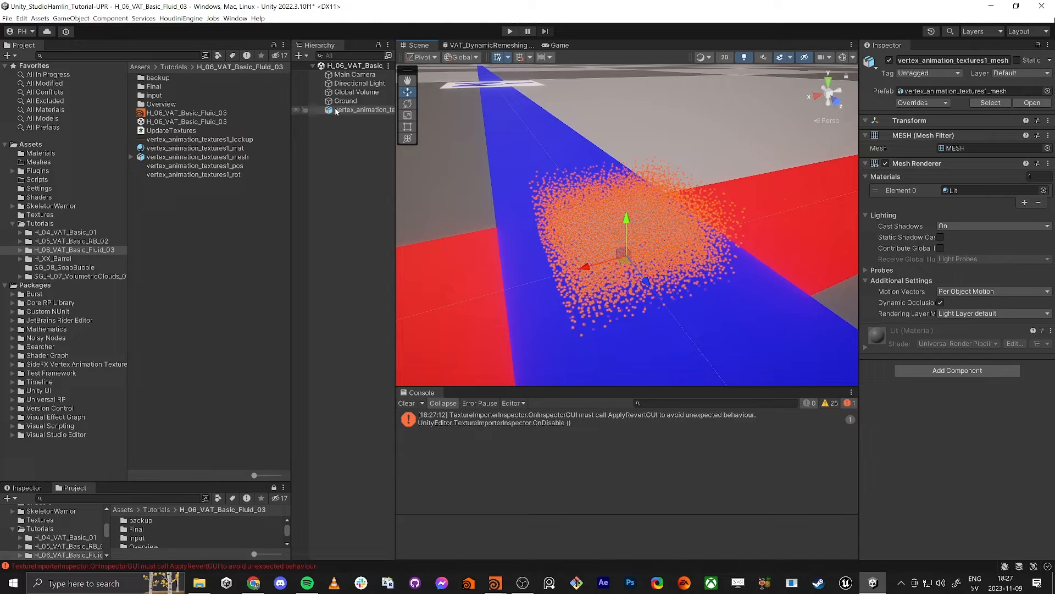
click(360, 110)
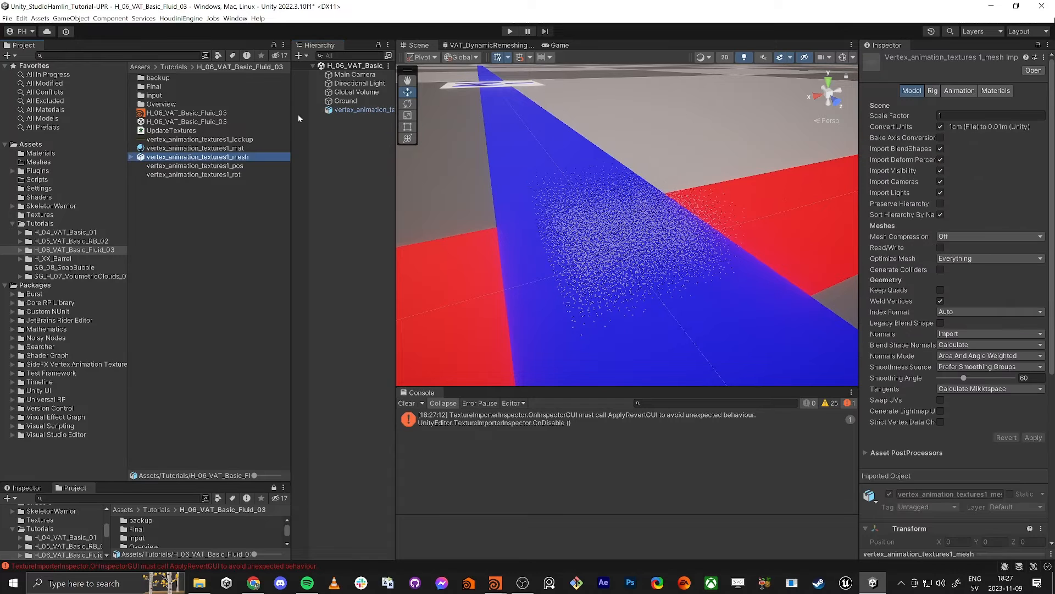
key(Delete)
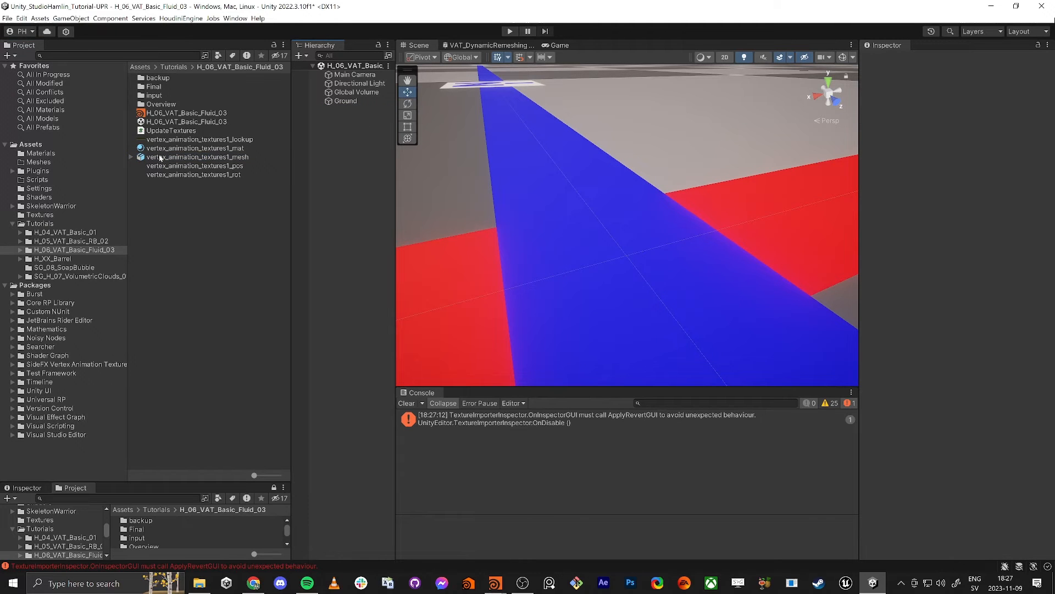
- Check the exported mesh's import settings and expand the SideFX Vertex Animation Textures package to its Presets and Shaders folders
click(182, 157)
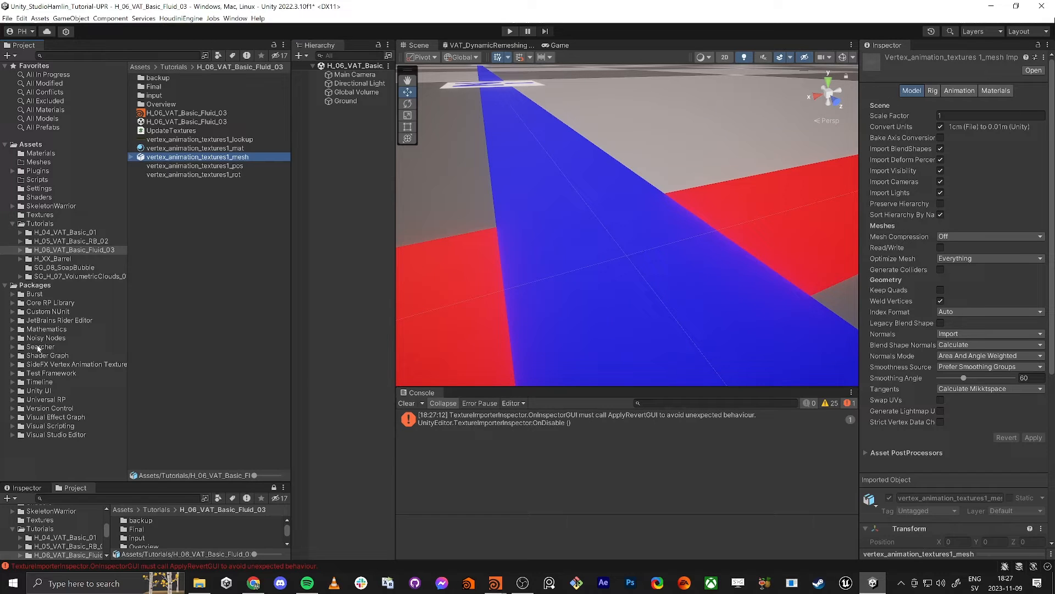
click(36, 366)
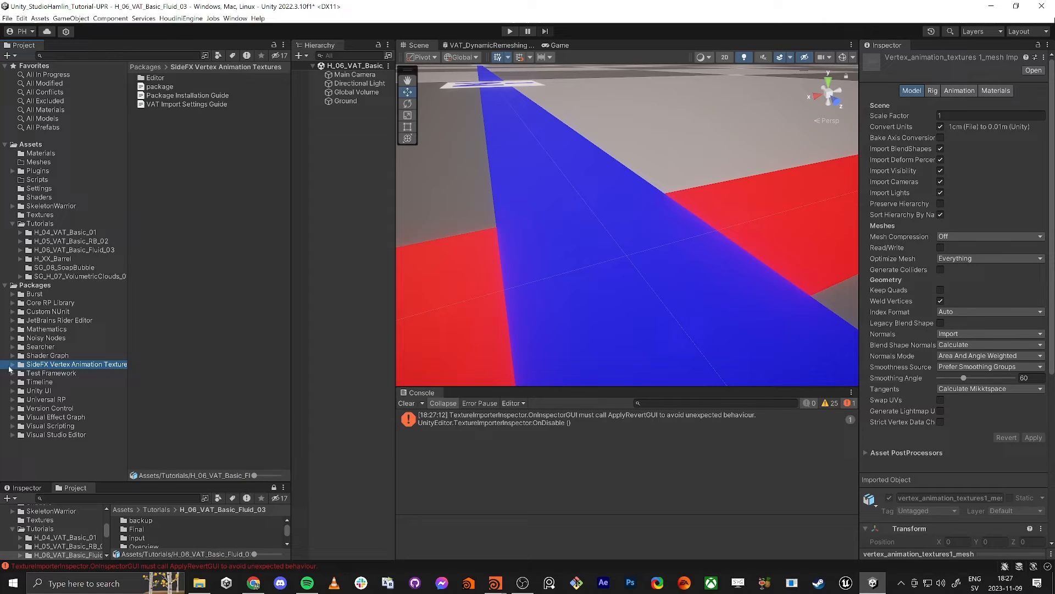
click(12, 365)
click(20, 373)
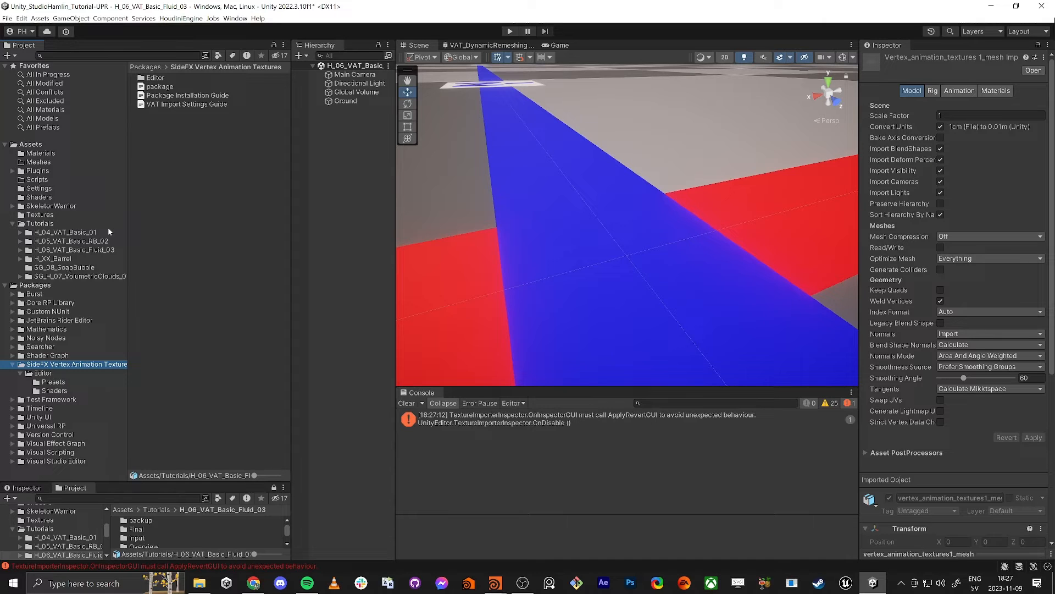
- Apply the VAT_FBX_Import_Houdini preset to the import settings of vertex_animation_textures1_mesh in H_06_VAT_Basic_Fluid_03
click(60, 251)
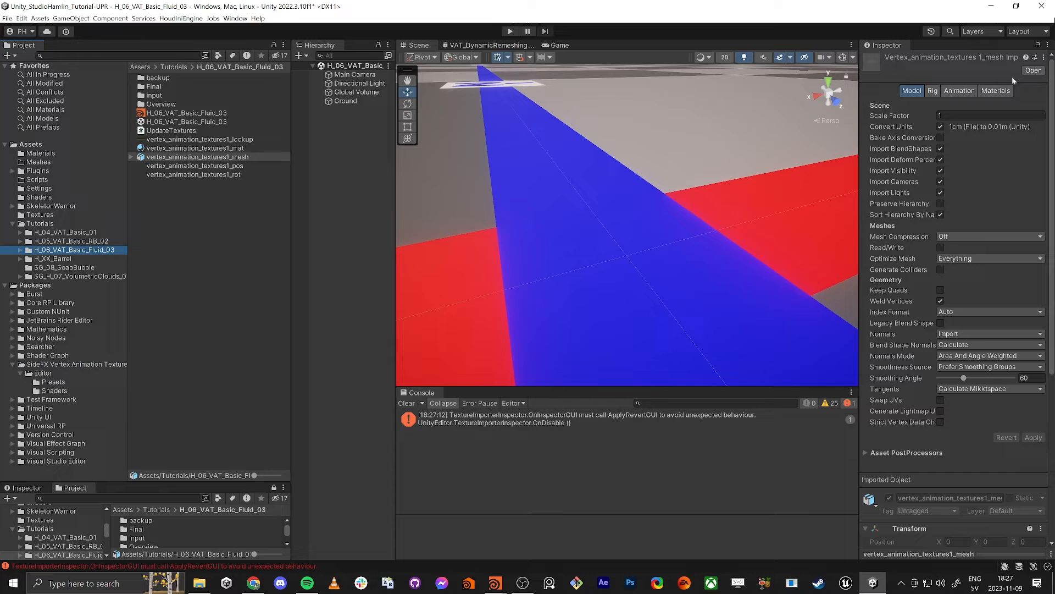
click(215, 157)
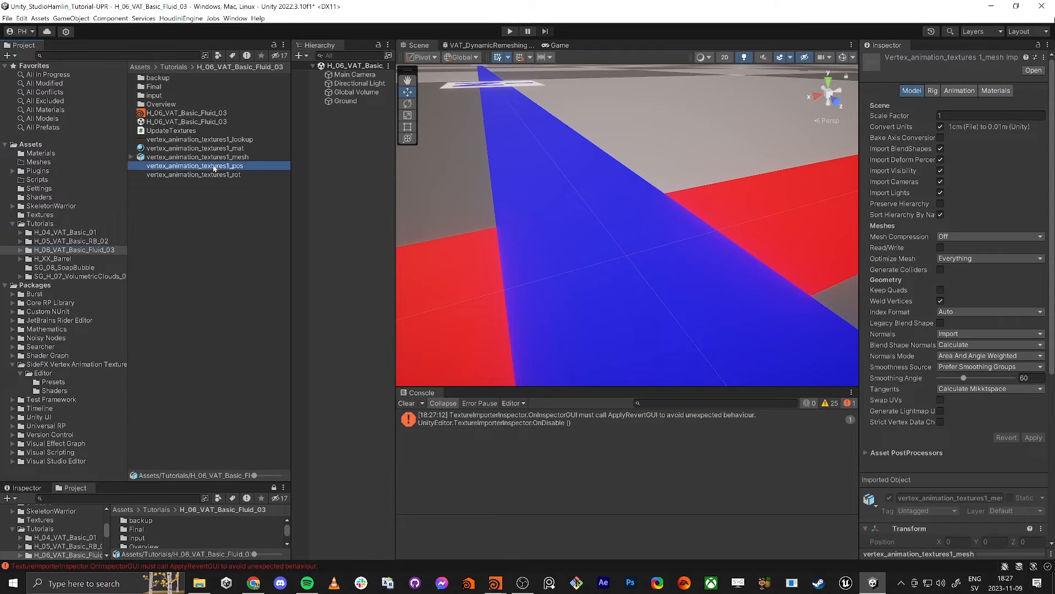
click(1035, 57)
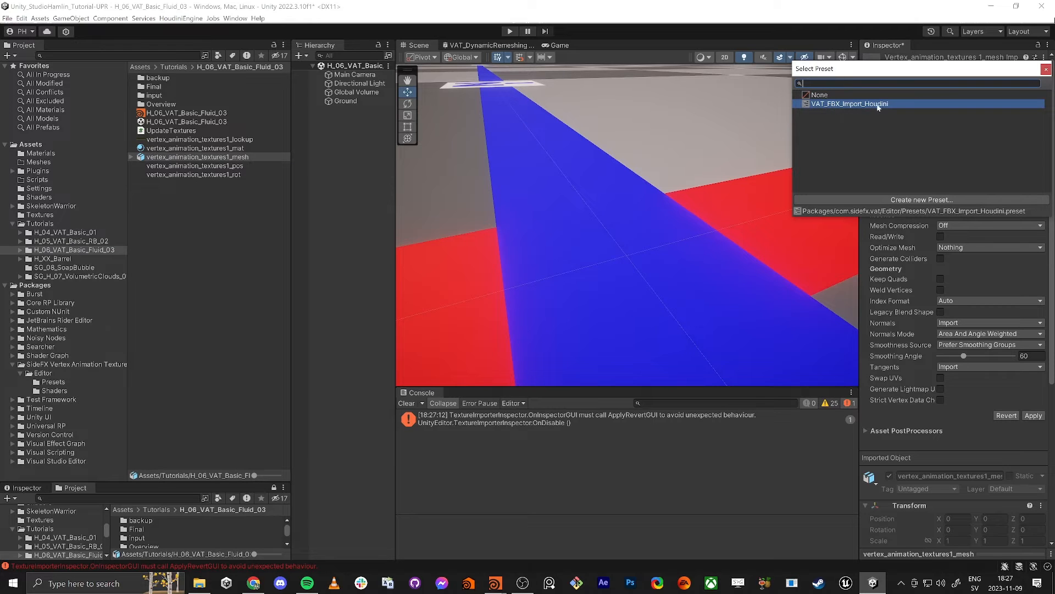
click(1033, 416)
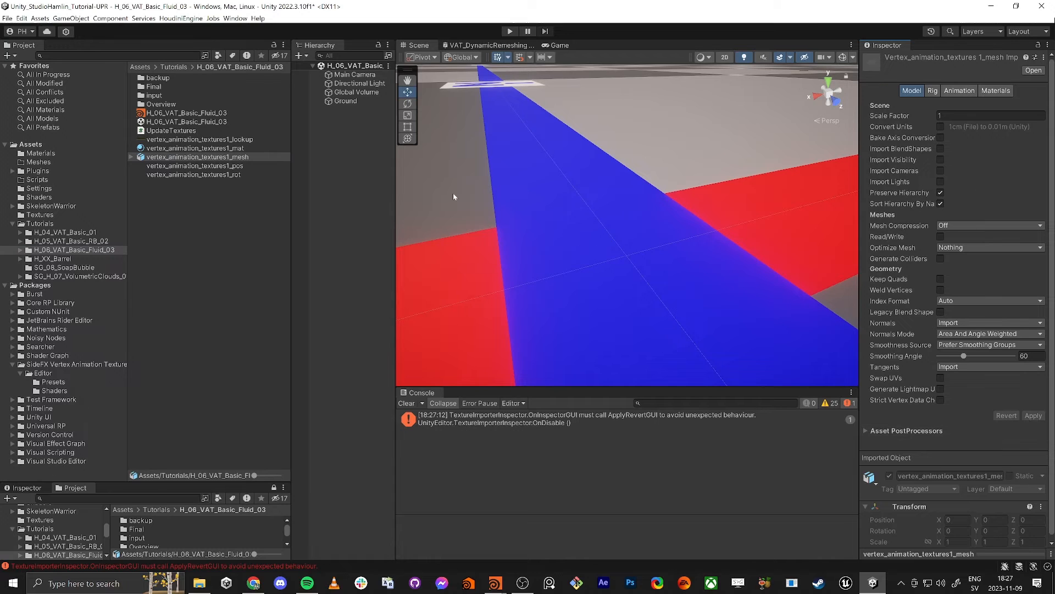
- Apply the VAT_HDR_Texture_Import_Houdini preset to the import settings of the rot, pos and lookup textures together
click(227, 174)
ctrl+click(228, 165)
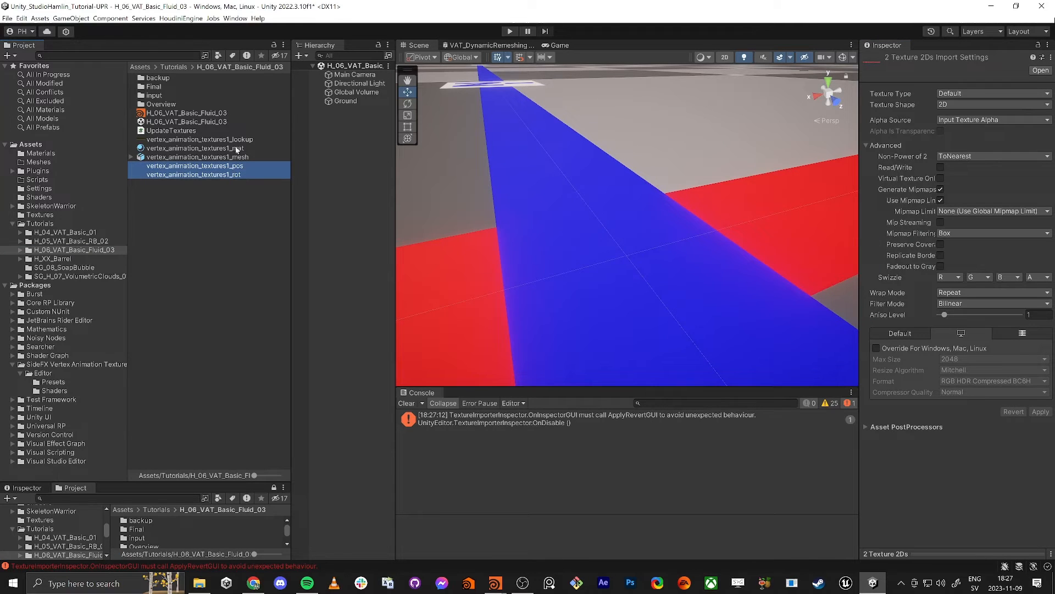
ctrl+click(235, 141)
click(1043, 57)
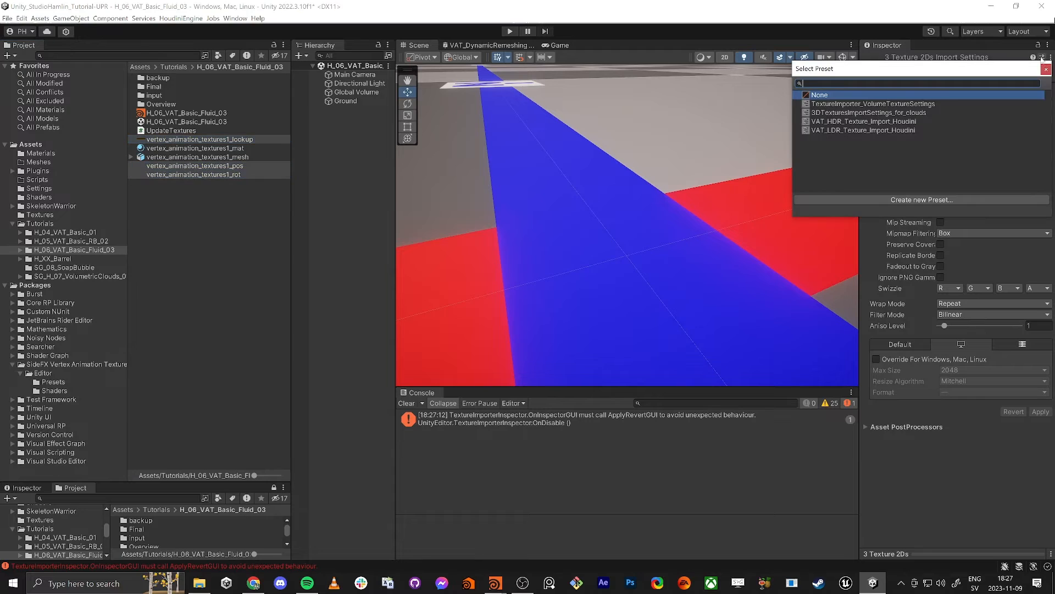
click(845, 122)
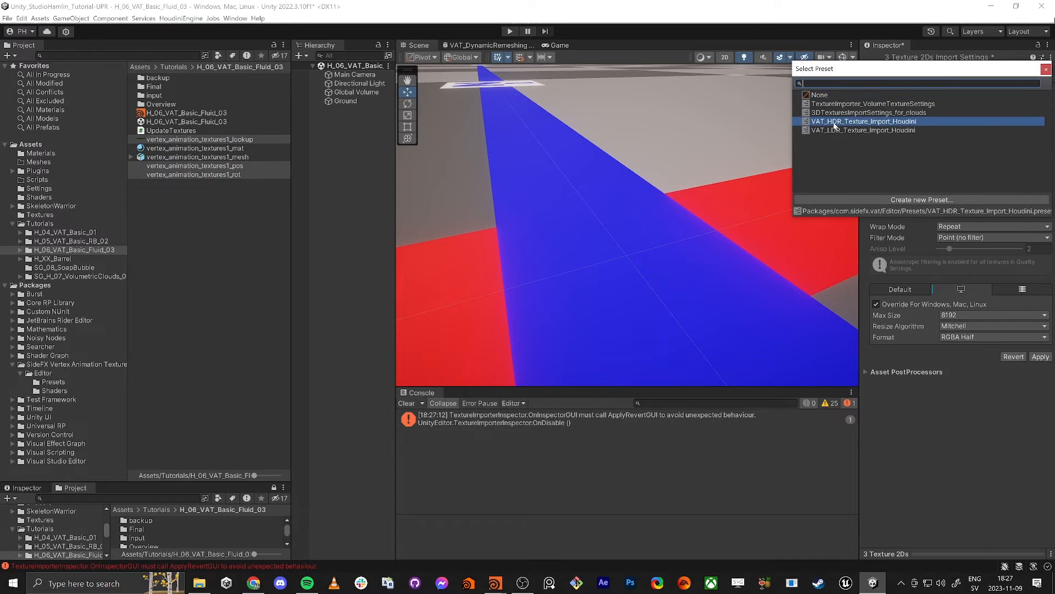
click(1039, 356)
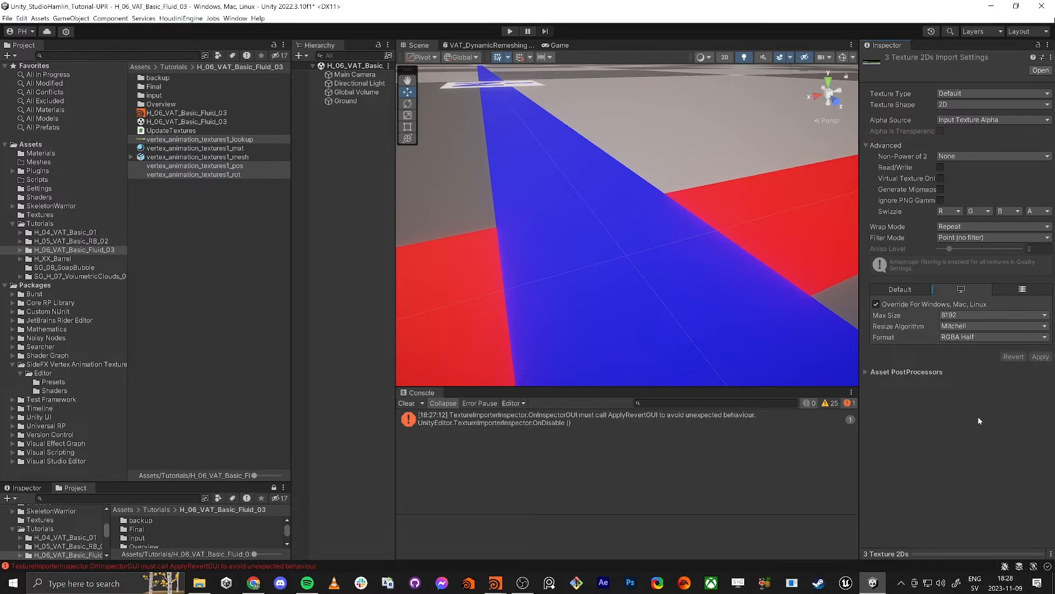
- Assign the lookup, pos and rot textures to the Lookup Table, Position Texture and Rotation Texture of vertex_animation_textures1_mat
click(216, 149)
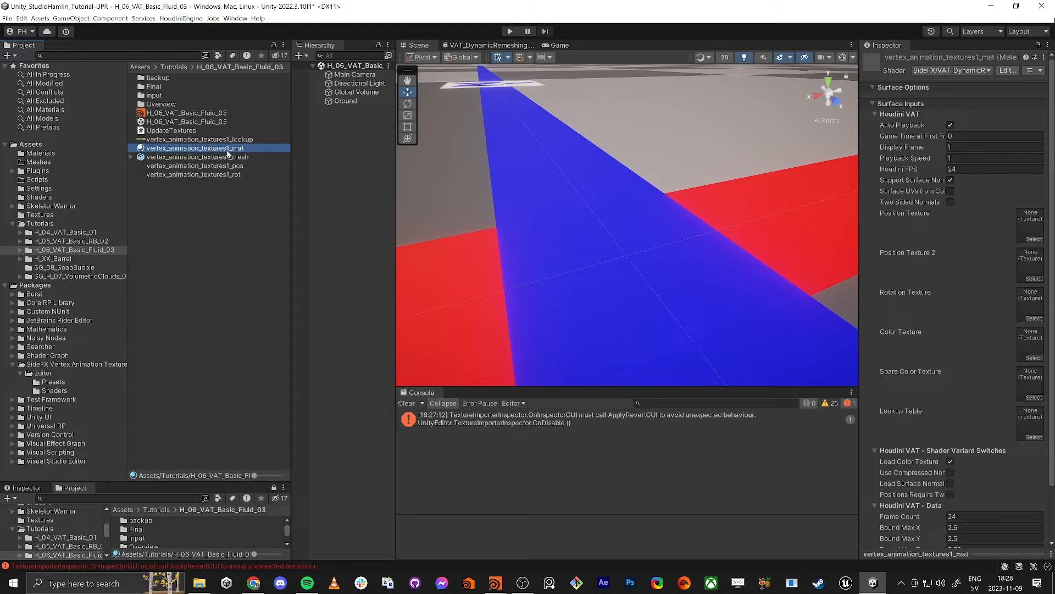
drag(240, 138, 1030, 421)
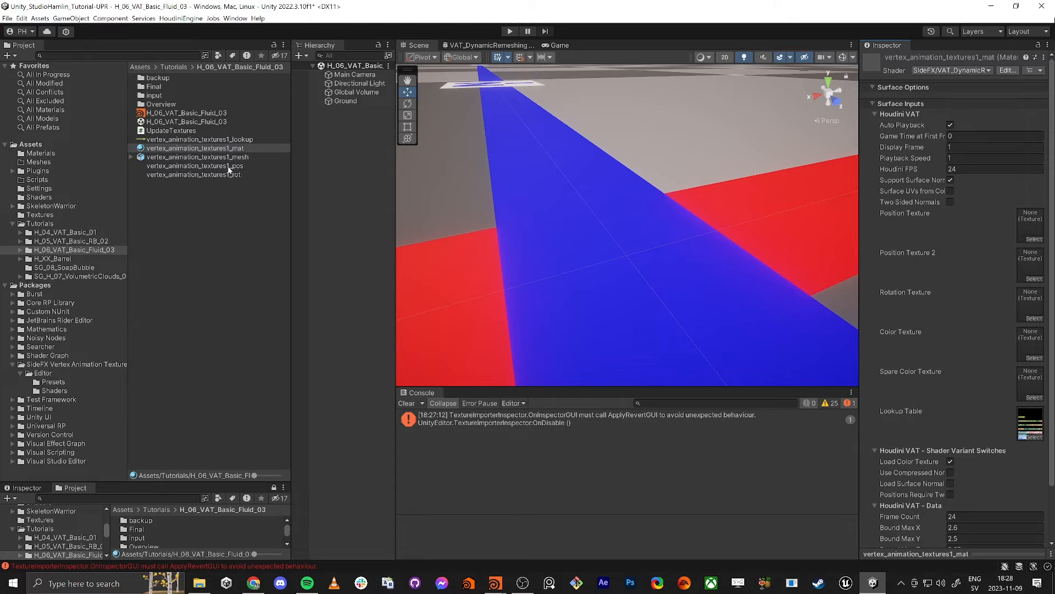
drag(230, 171, 1030, 226)
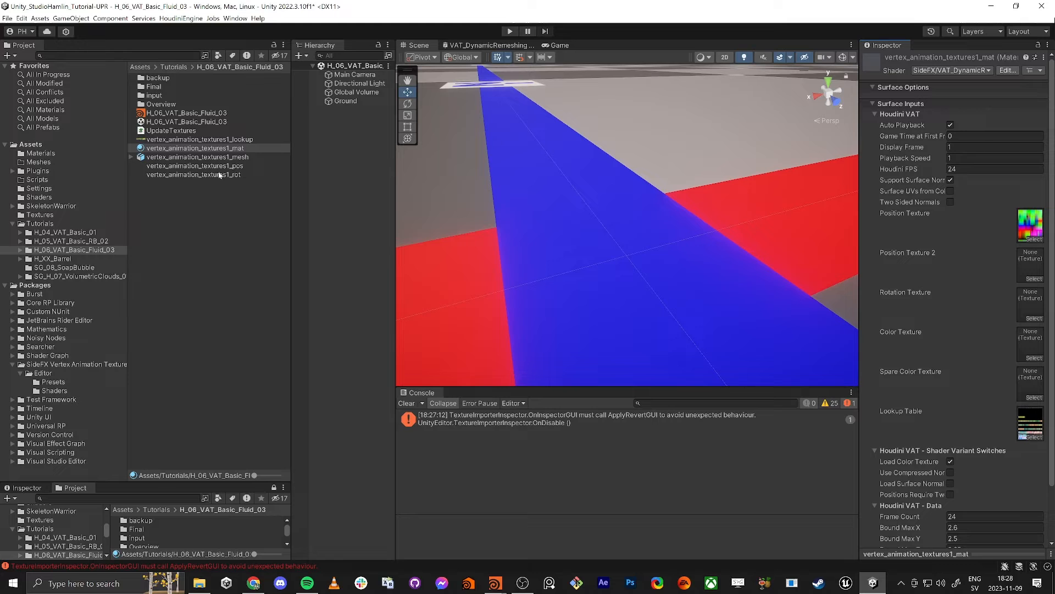
drag(218, 175, 1026, 311)
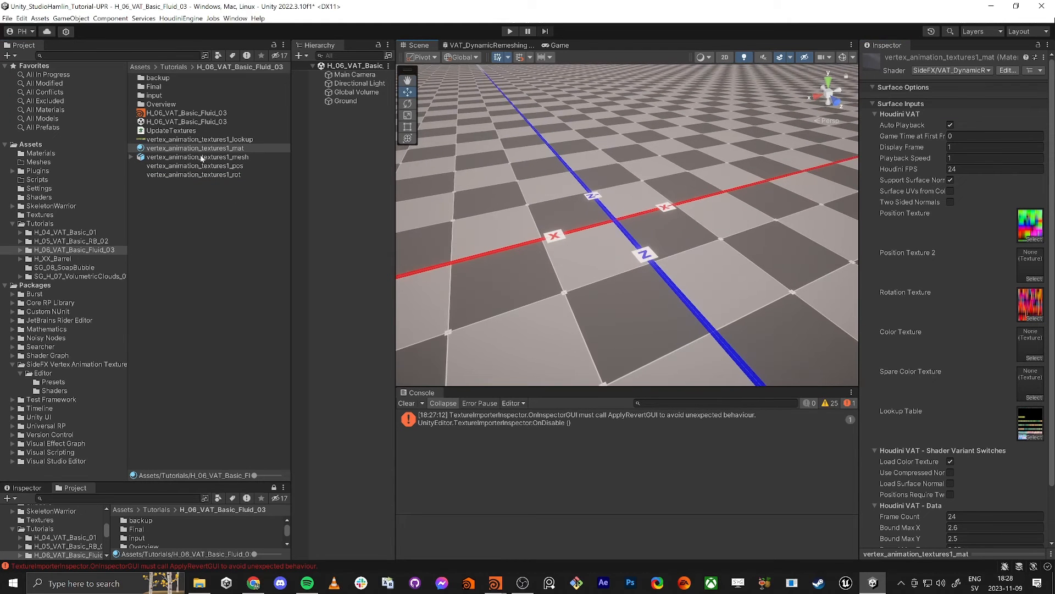
- Add vertex_animation_textures1_mesh to the scene and assign vertex_animation_textures1_mat to its MESH child object
drag(201, 158, 355, 143)
click(320, 109)
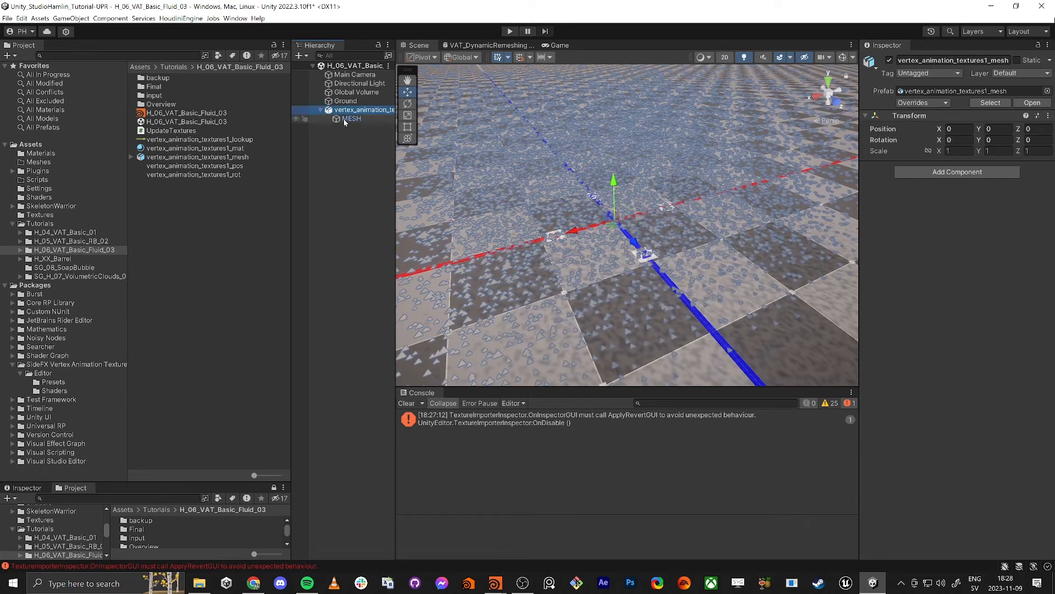
click(345, 119)
drag(177, 148, 969, 199)
- Examine the animated fluid mesh in the scene from a wider view and switch back to Houdini
alt+drag(665, 259, 533, 212)
scroll(599, 176, down, 4)
click(349, 150)
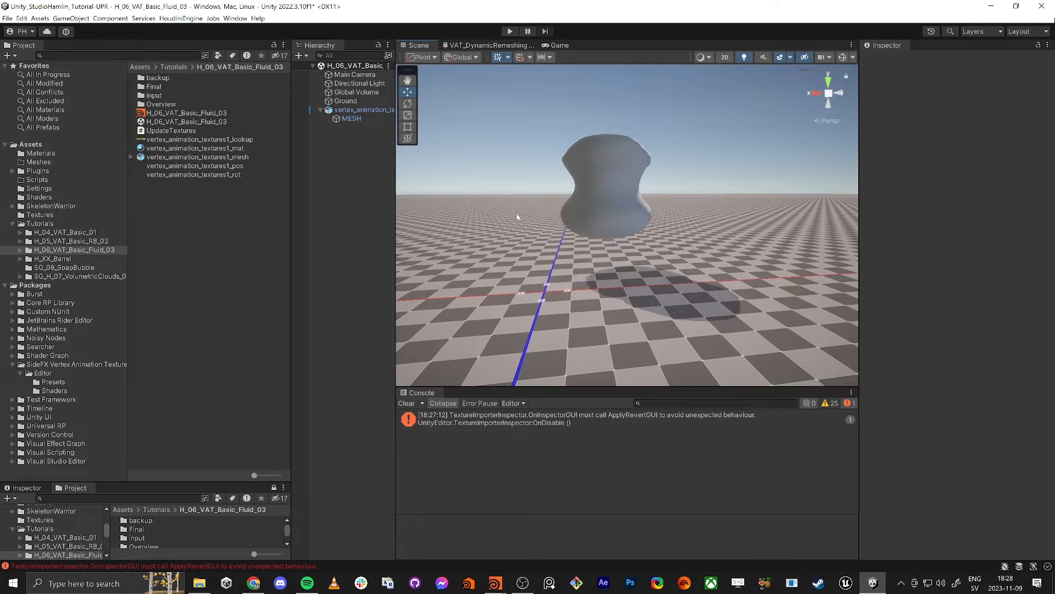
alt+drag(595, 237, 577, 224)
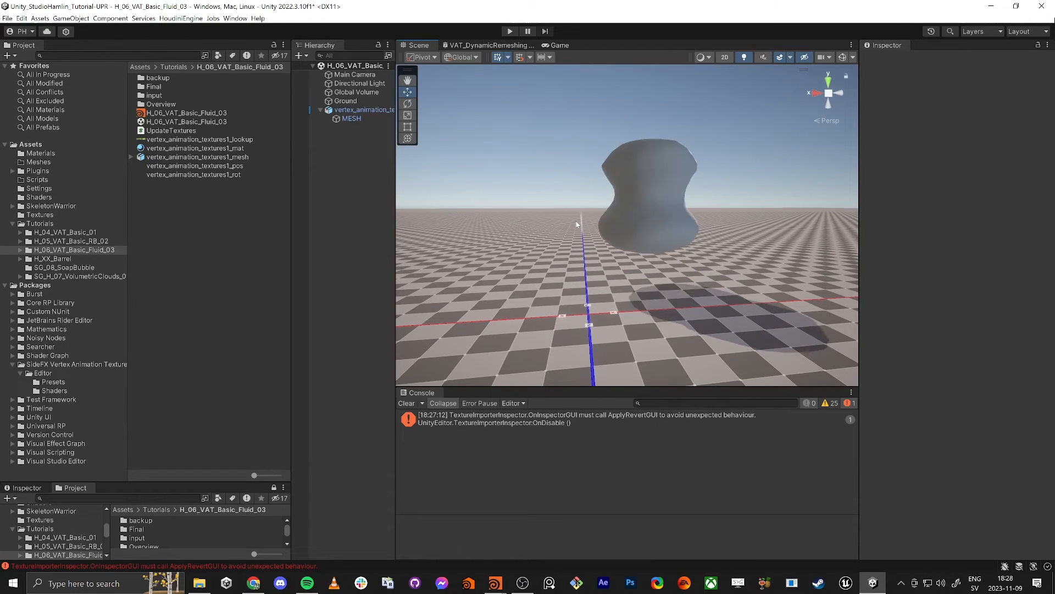
key(alt+Tab)
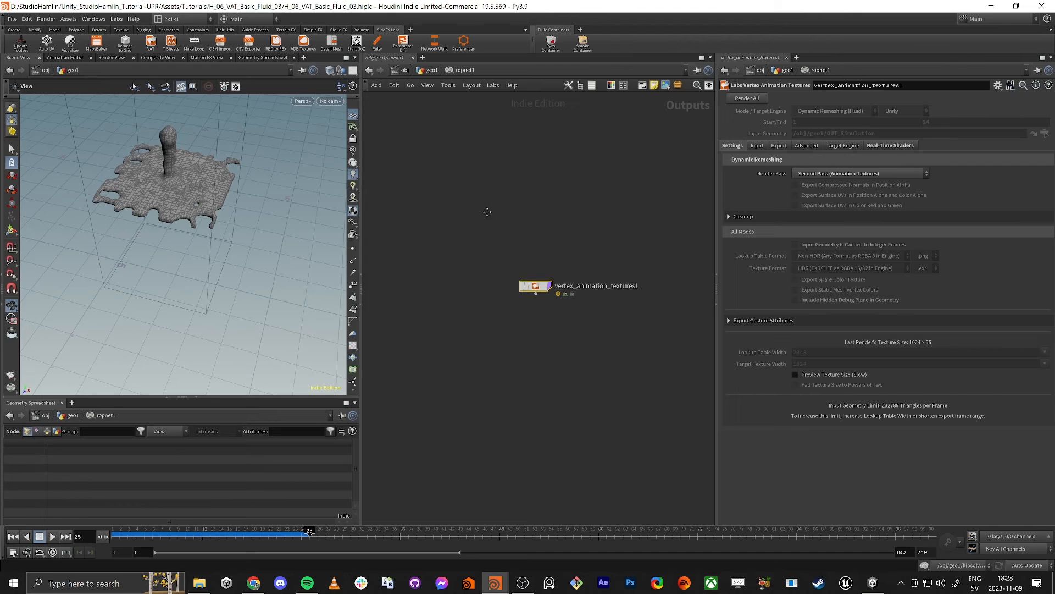
- Return to the geo1 network and frame the fluid mesh in the Front view beside empty network space
middle_drag(487, 213, 512, 239)
click(426, 70)
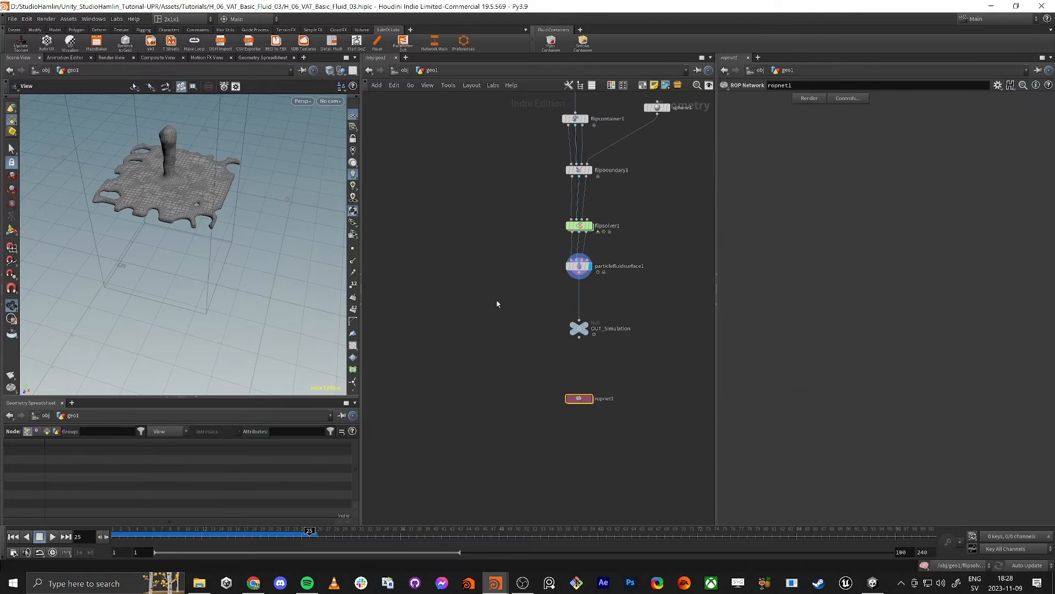
drag(204, 229, 209, 203)
drag(188, 275, 222, 261)
middle_drag(520, 300, 618, 415)
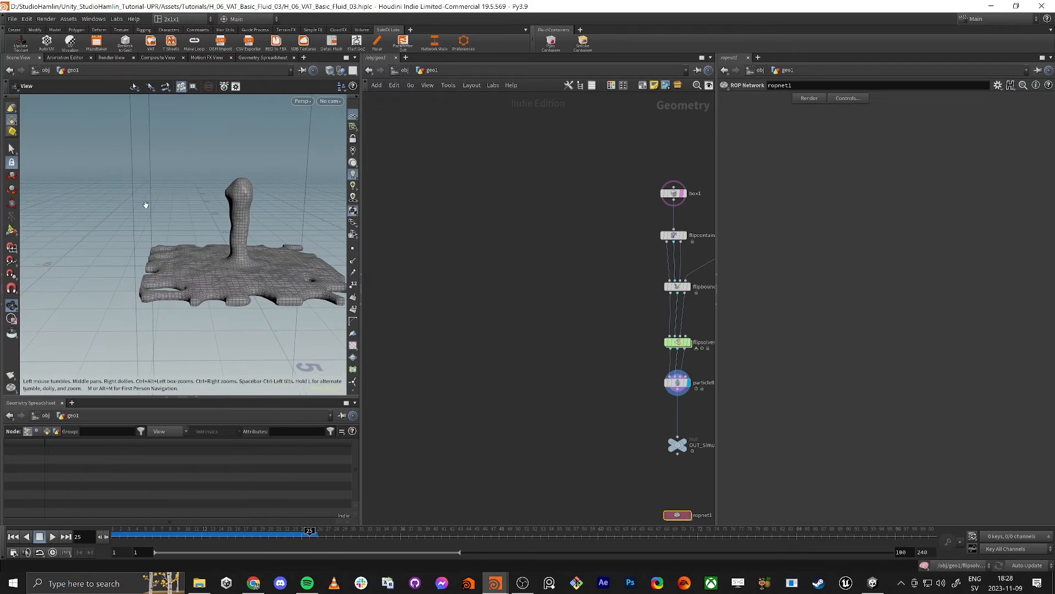
key(space+3)
middle_drag(108, 209, 242, 276)
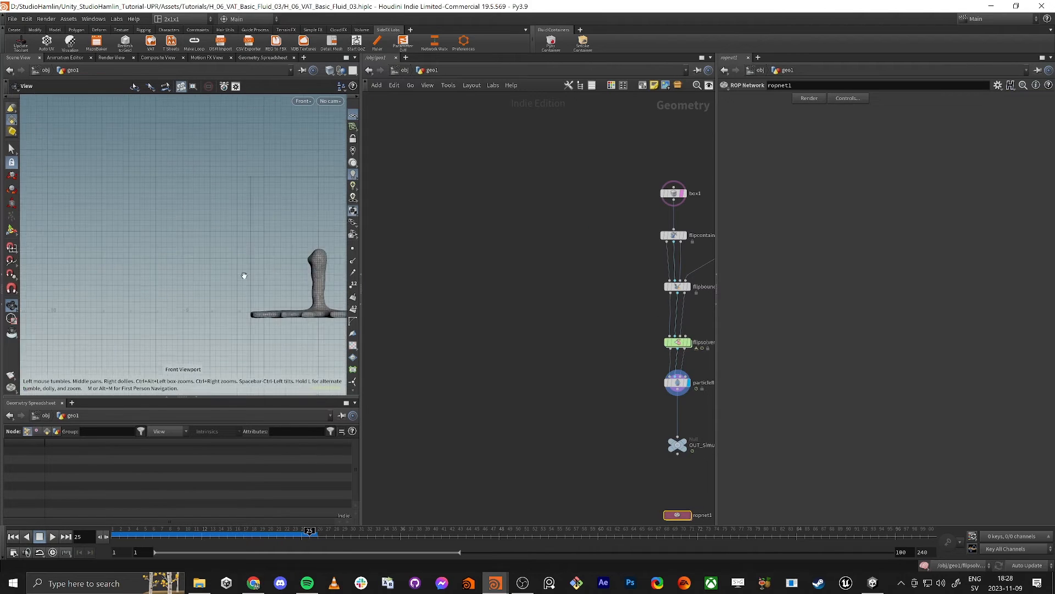
scroll(243, 275, up, 4)
middle_drag(415, 299, 366, 290)
middle_drag(209, 269, 135, 256)
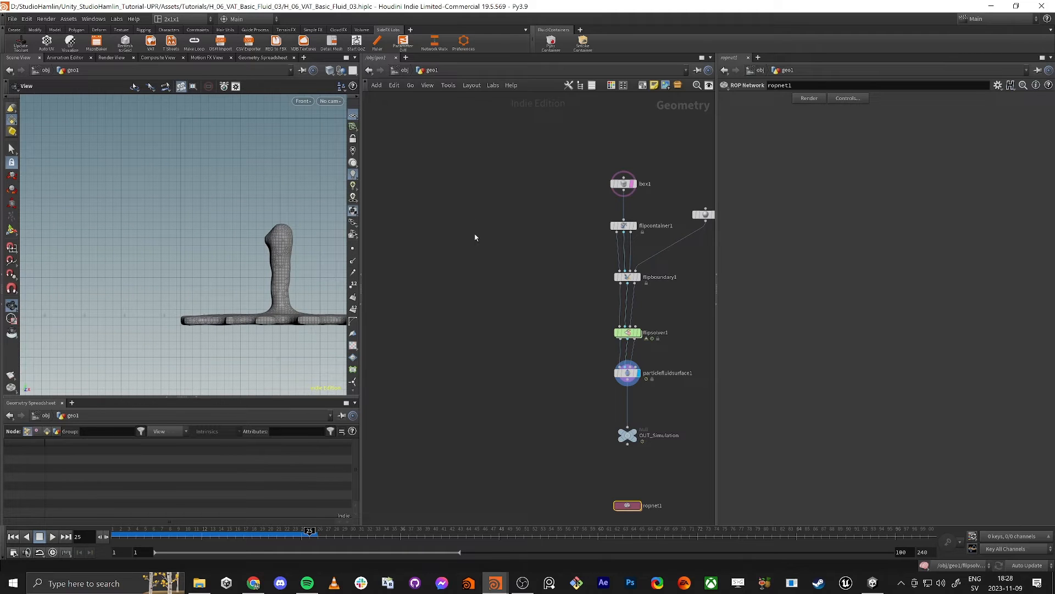
- Add a Curve Bezier node in the empty space beside the simulation chain
key(Tab)
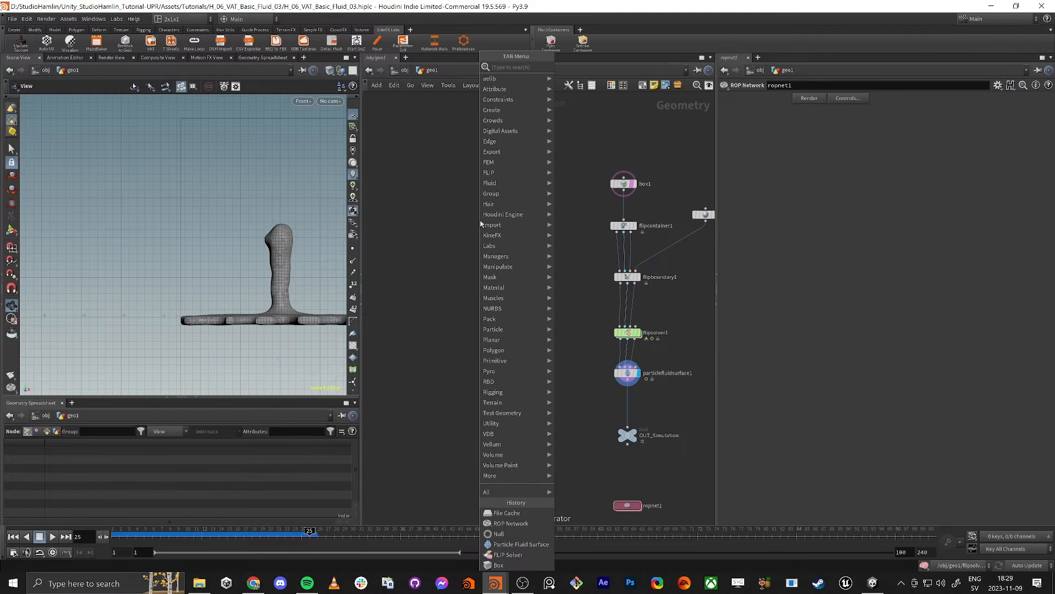
text(cuv)
key(BackSpace)
text(rve)
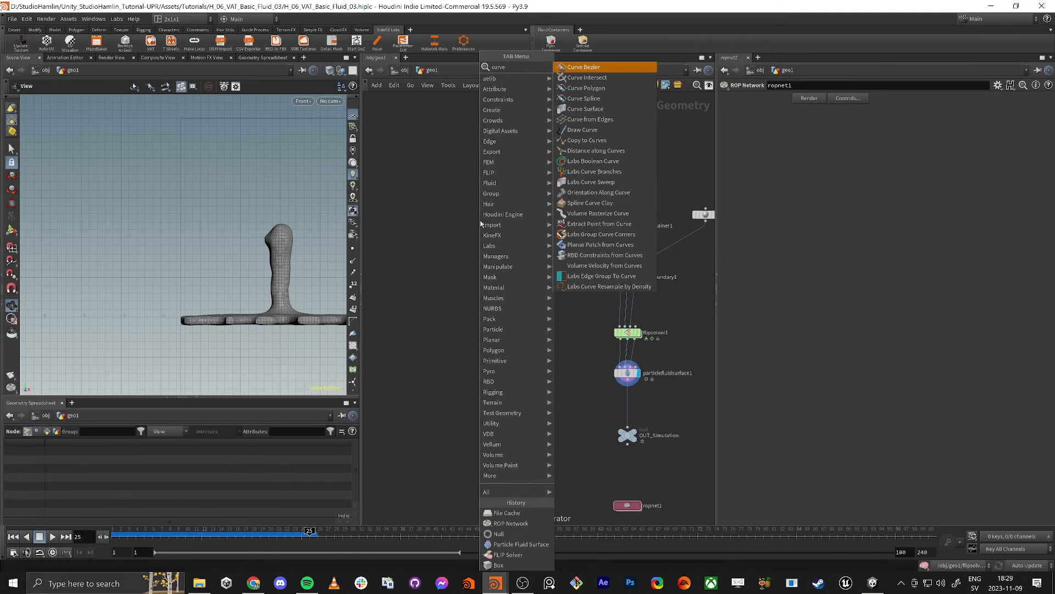
key(Return)
click(480, 223)
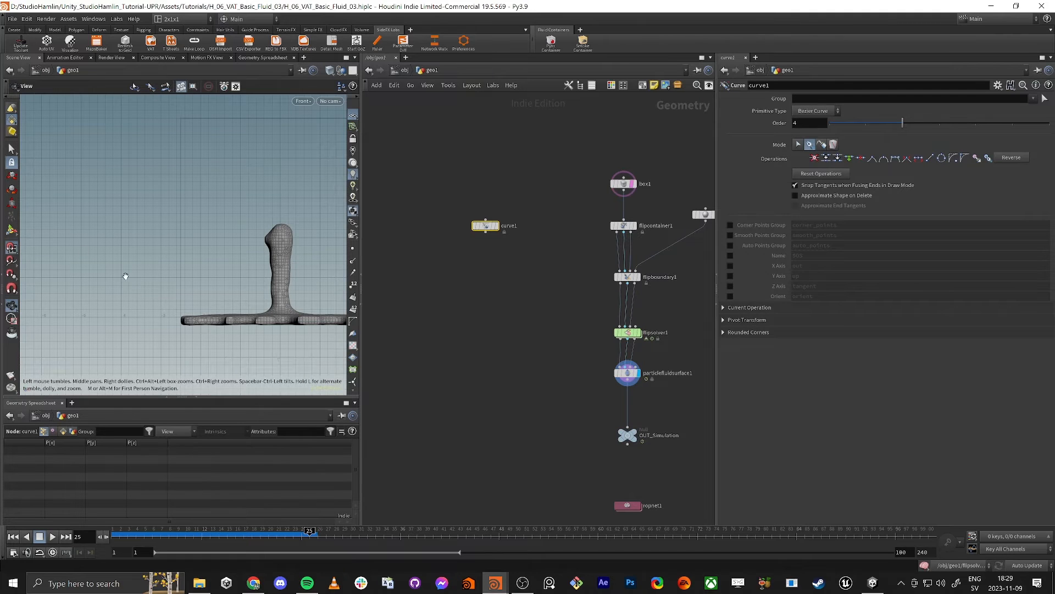
- Draw a straight-segment pipe path from about (-4, -1) up to (-4, 4), across to (0, 4) and down to about y 1.5 over the splash
key(Return)
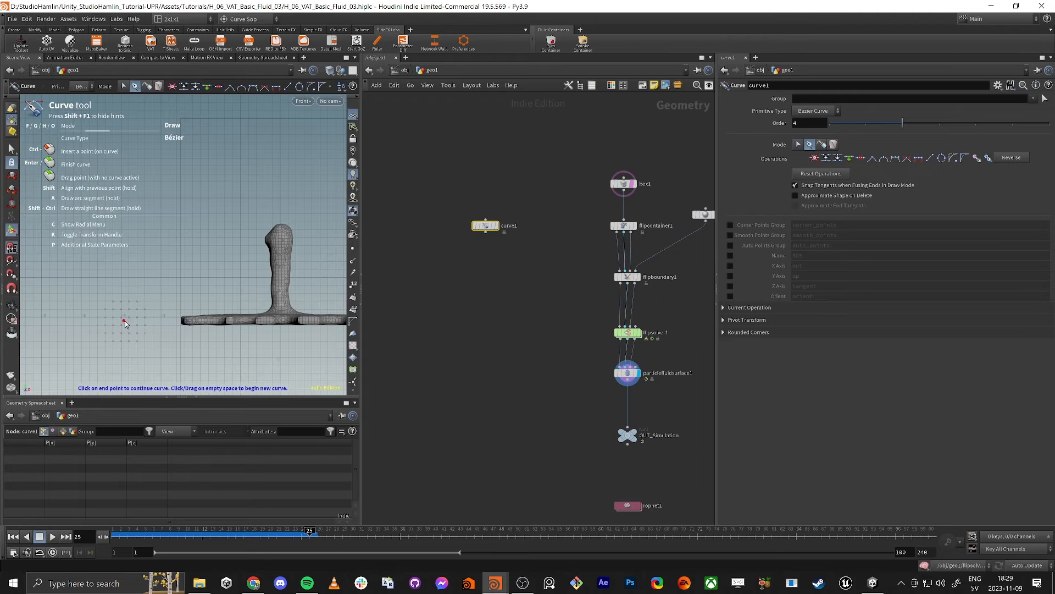
click(122, 356)
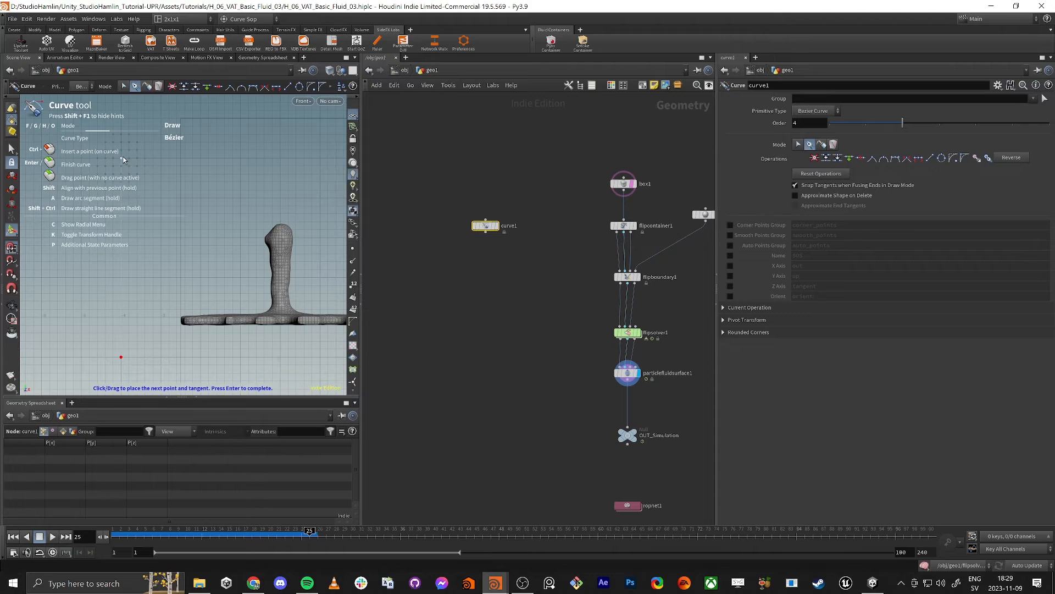
click(314, 150)
click(282, 157)
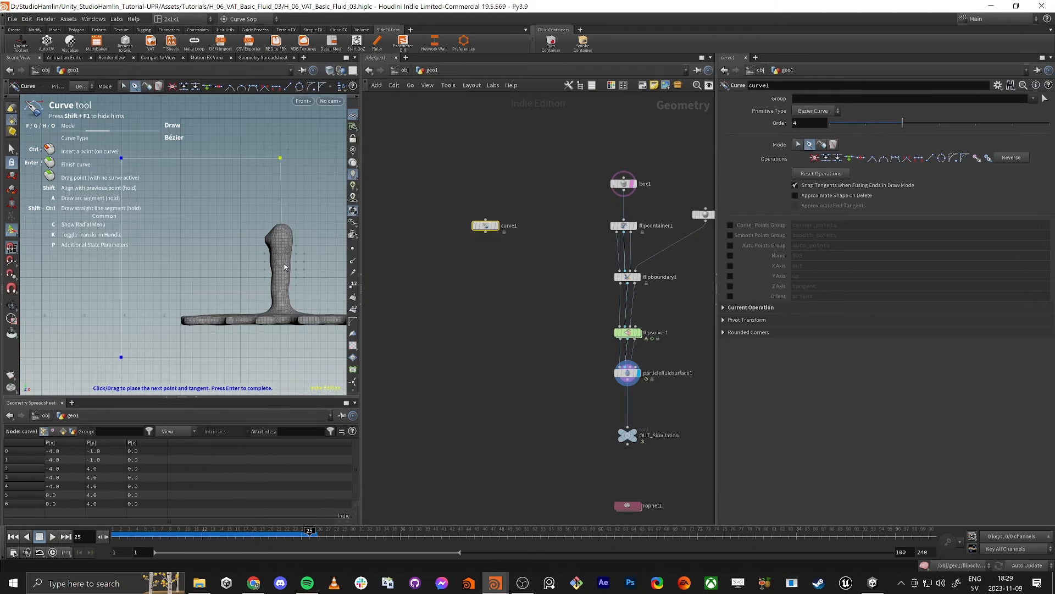
click(282, 259)
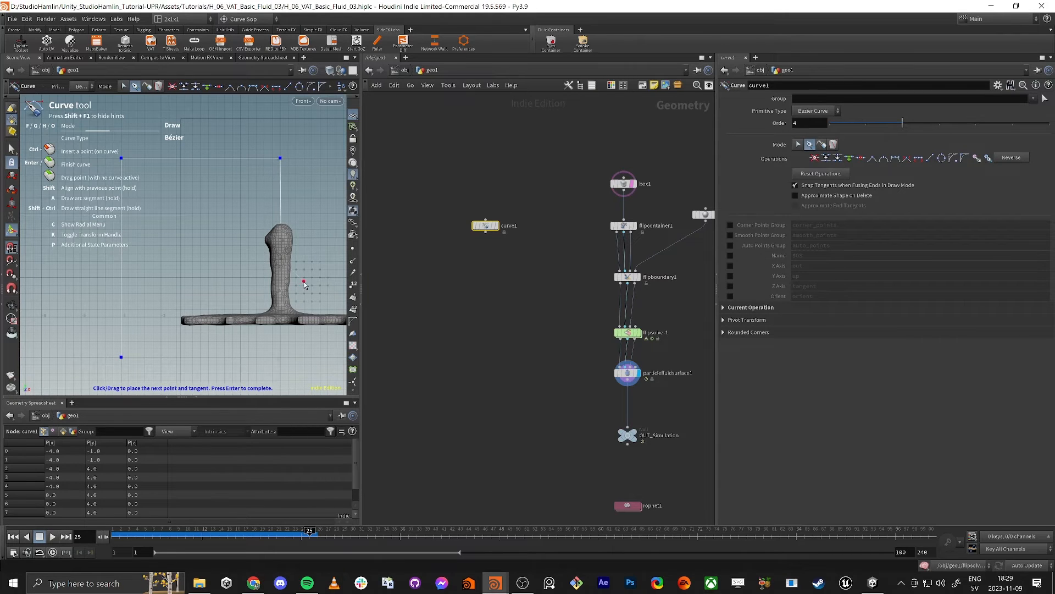
key(Return)
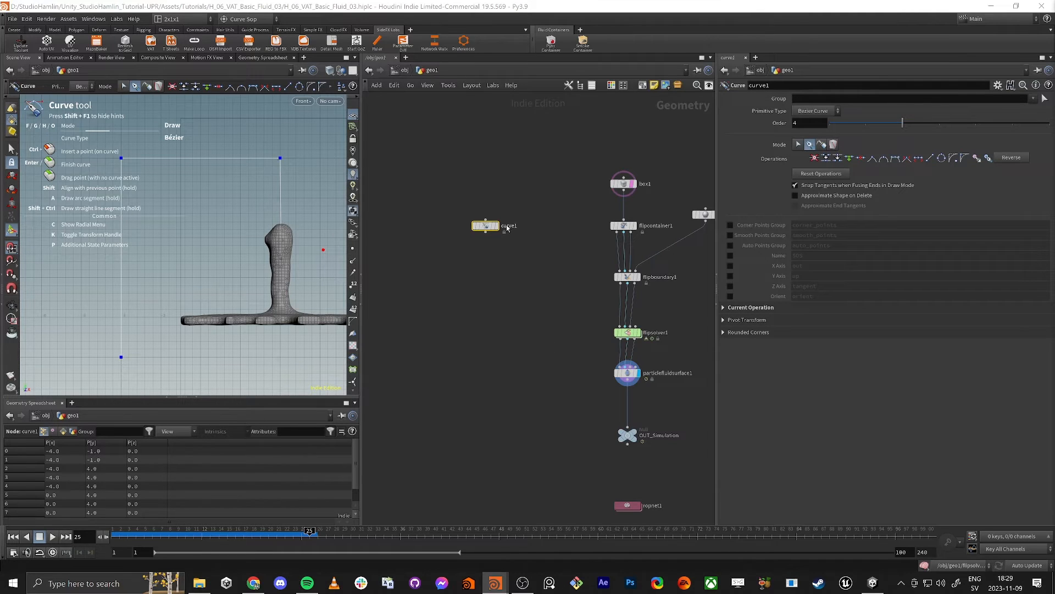
- Add a Convert node after curve1, display it and place it below the curve node
click(485, 231)
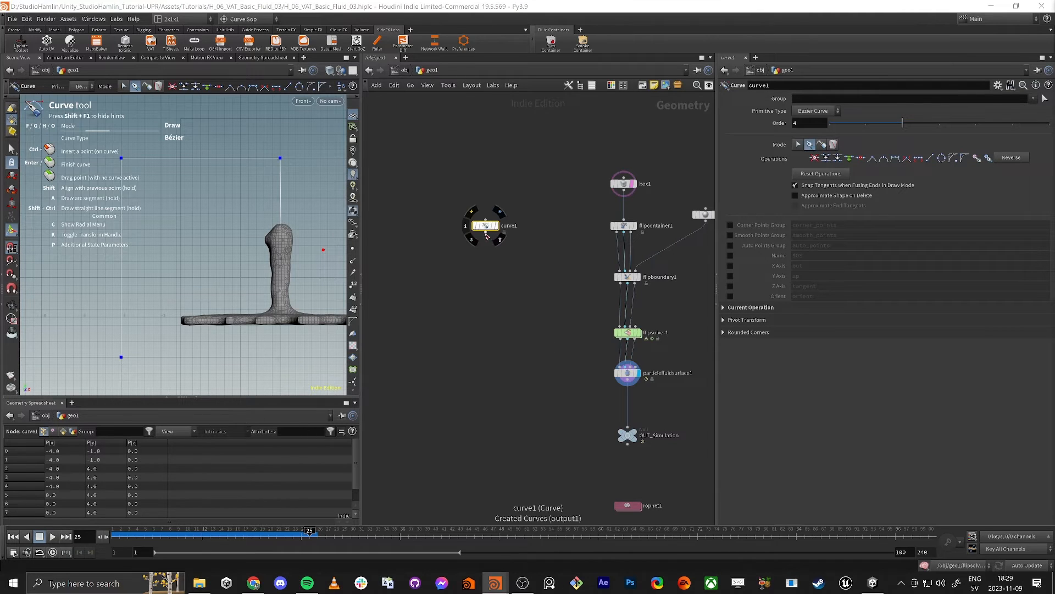
key(Tab)
text(con)
key(Return)
click(497, 280)
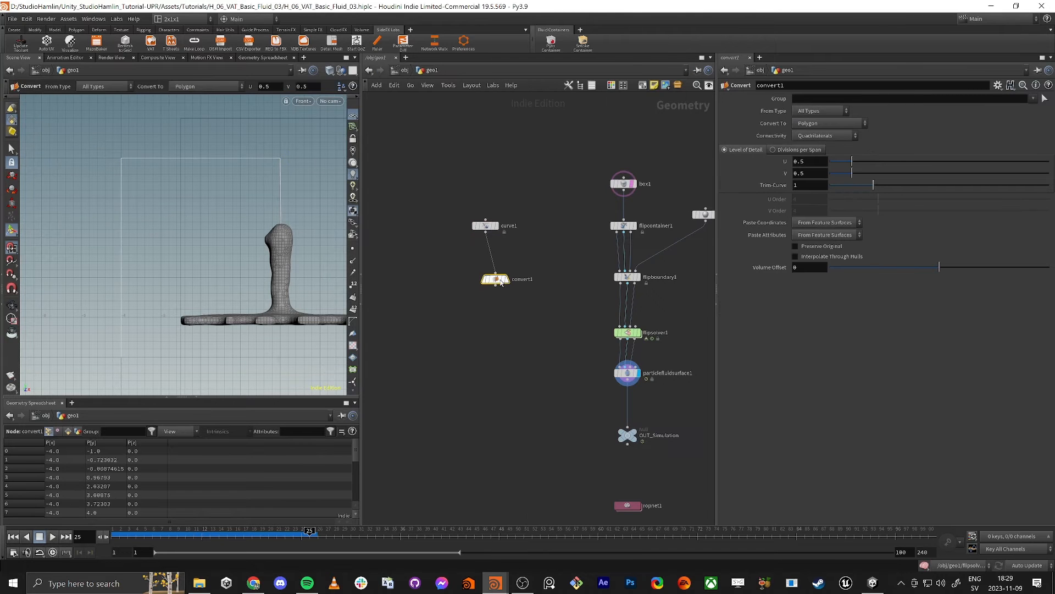
click(507, 280)
drag(499, 282, 485, 283)
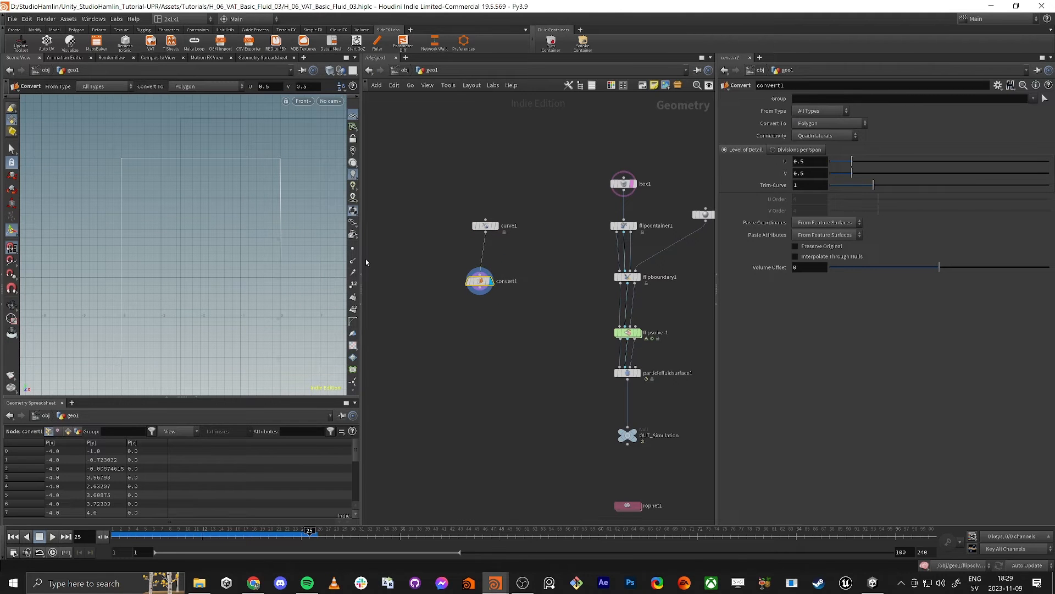
- Show points in the viewport and set convert1 to Divisions per Span with U at 0
click(353, 248)
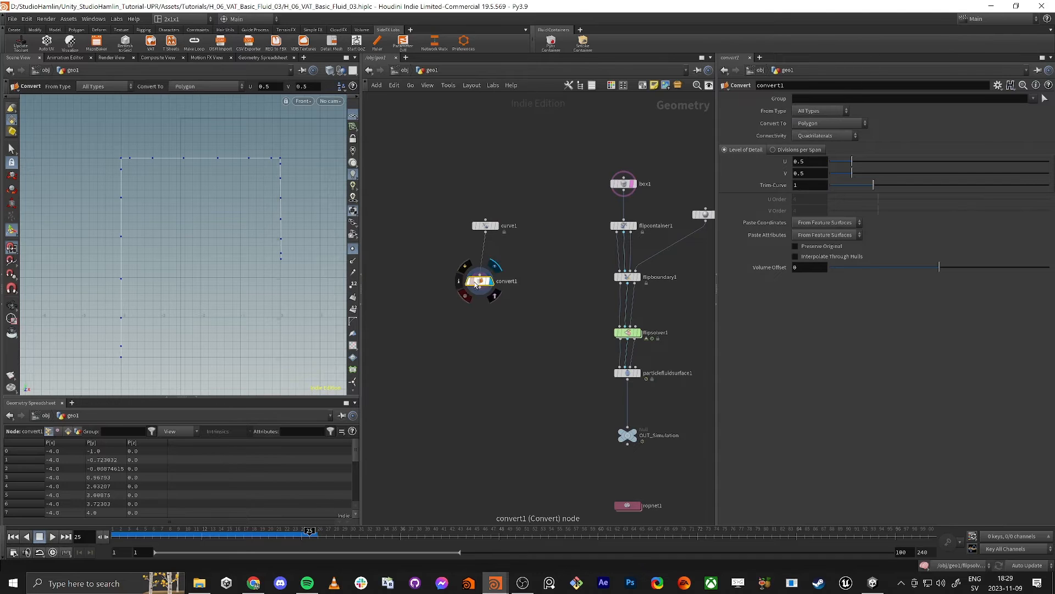
drag(480, 282, 485, 285)
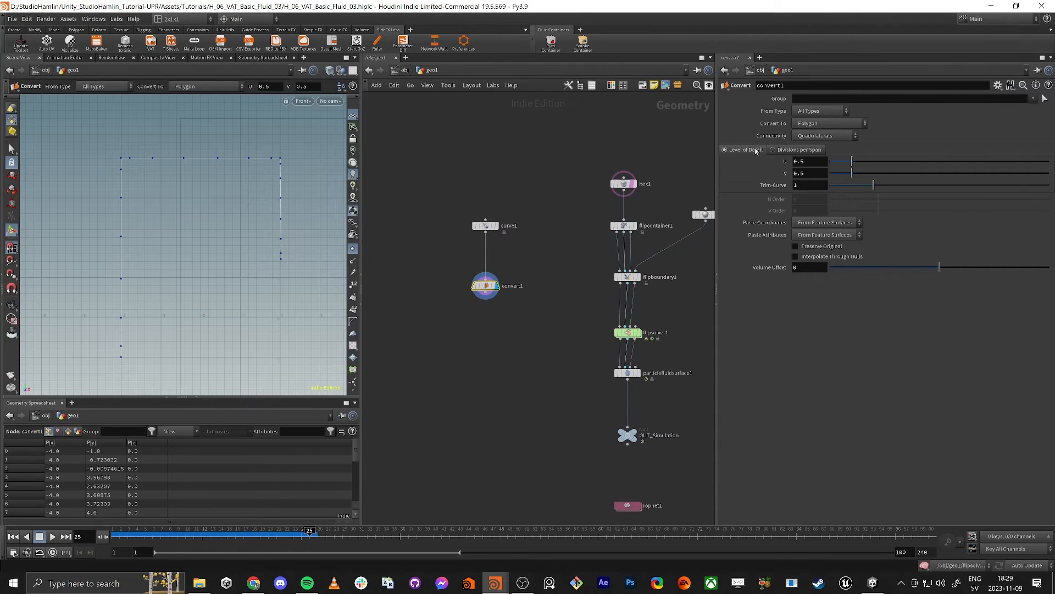
click(798, 151)
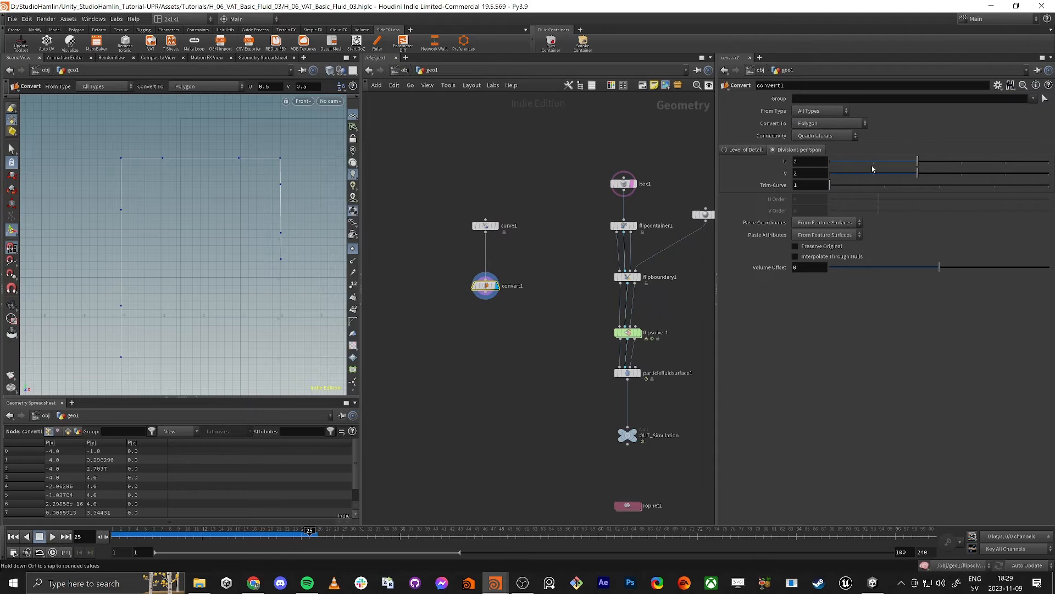
drag(852, 163, 820, 168)
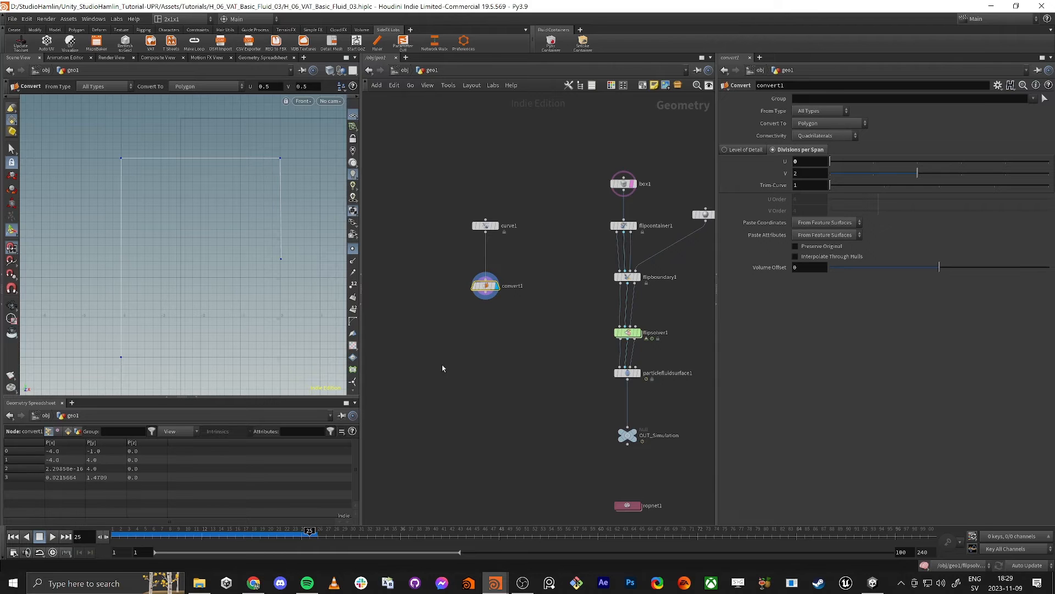
- Add a Resample node after convert1 and display its result
middle_drag(481, 381, 478, 336)
click(484, 248)
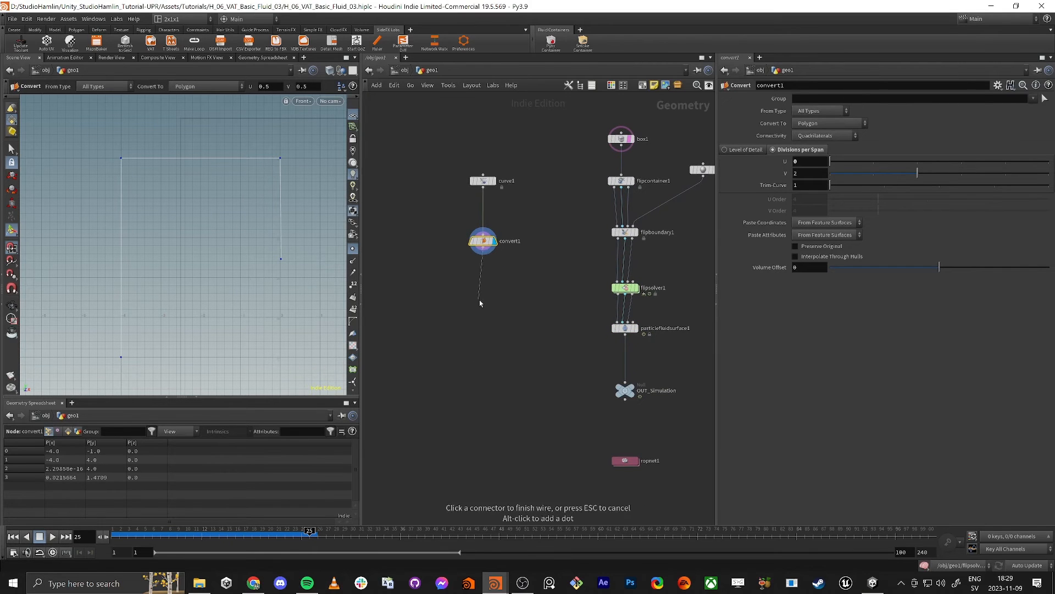
key(Tab)
text(resa)
key(Return)
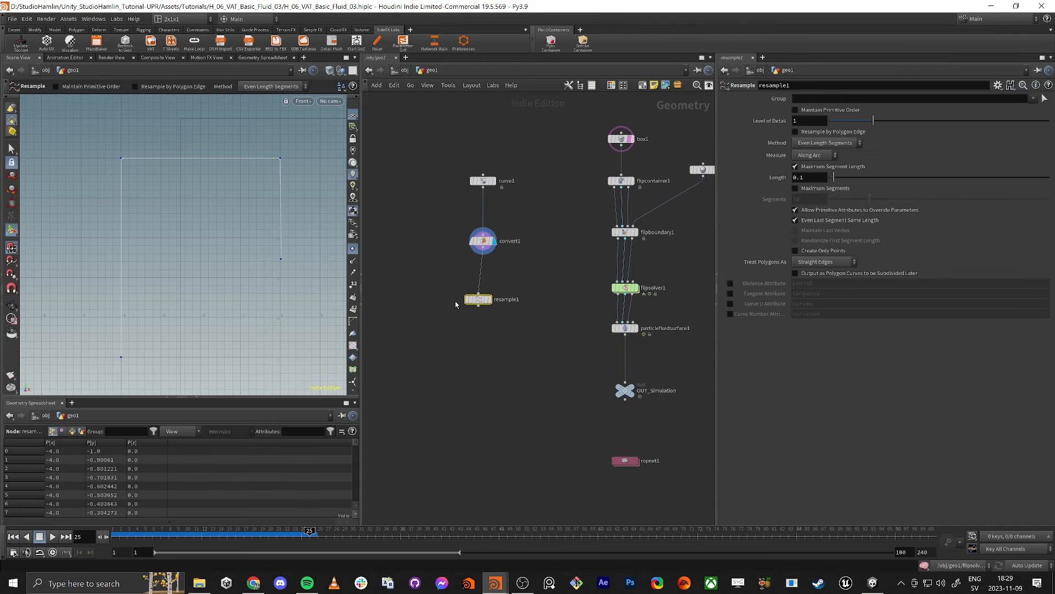
click(481, 301)
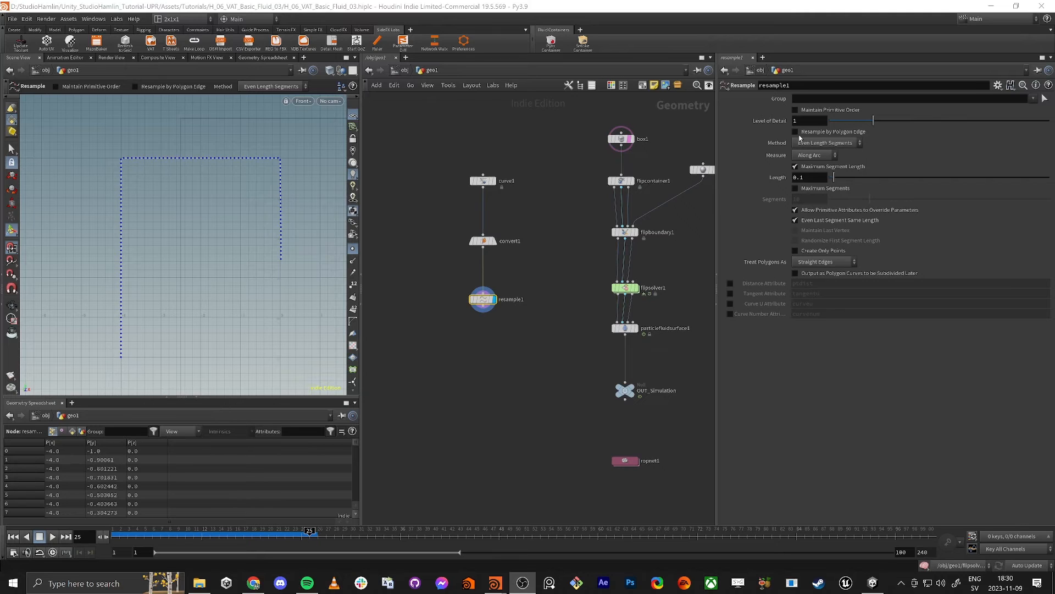
- Enable Resample by Polygon Edge on resample1 and set its maximum segment Length to 1.131
drag(833, 177, 864, 185)
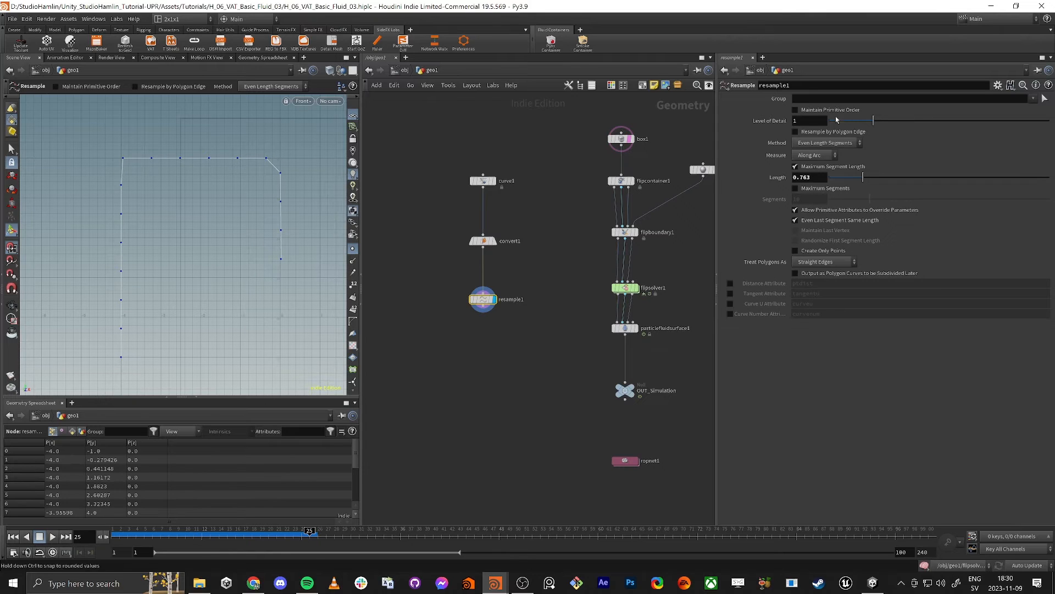
click(813, 132)
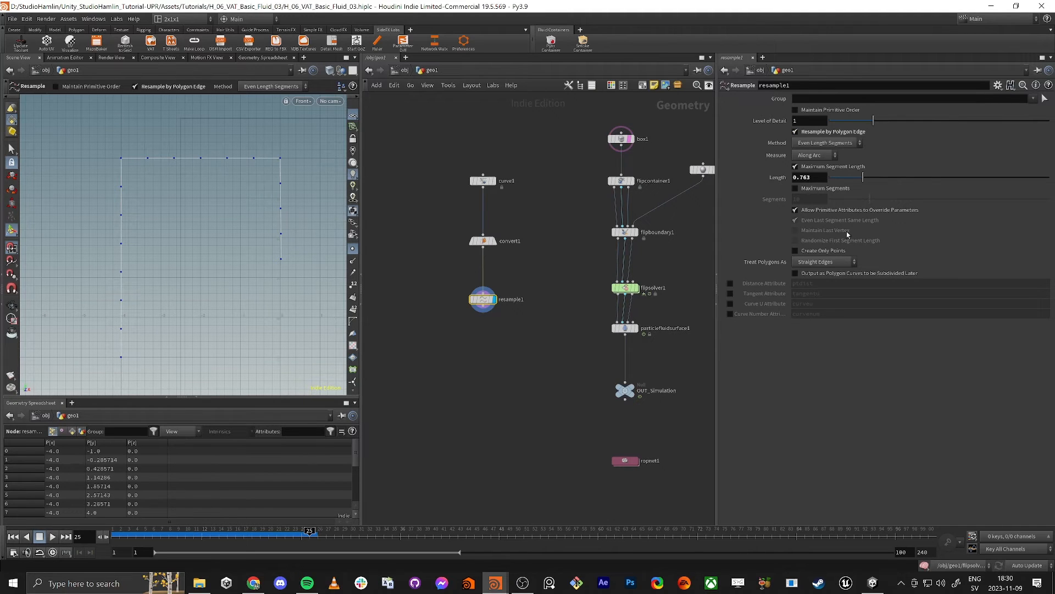
mouse_move(863, 178)
mouse_down()
mouse_move(894, 177)
mouse_move(879, 177)
mouse_up()
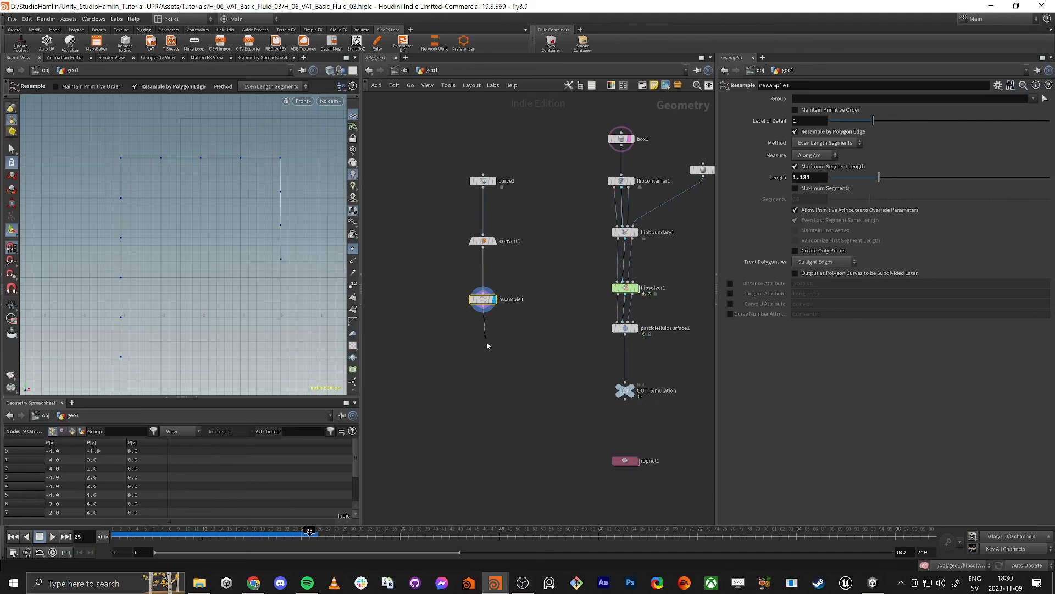
- Add a Subdivide node after resample1 and display the rounded curve
key(Tab)
text(swe)
key(Return)
middle_drag(493, 385, 501, 365)
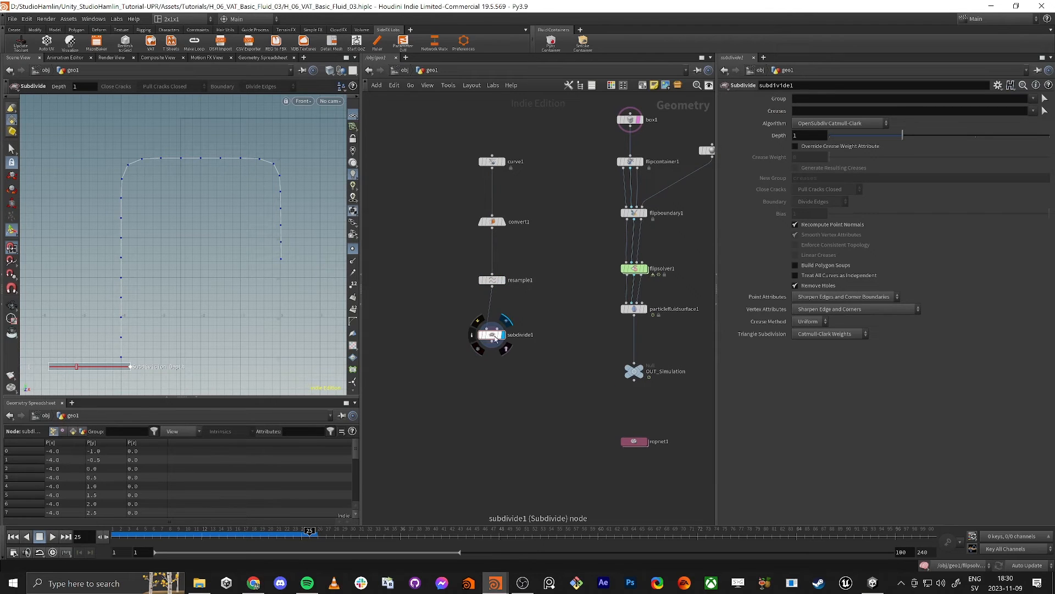
- Align curve1, convert1, resample1 and subdivide1 in a compact column and move it further from the simulation chain
drag(506, 340, 495, 281)
key(a)
drag(466, 200, 517, 381)
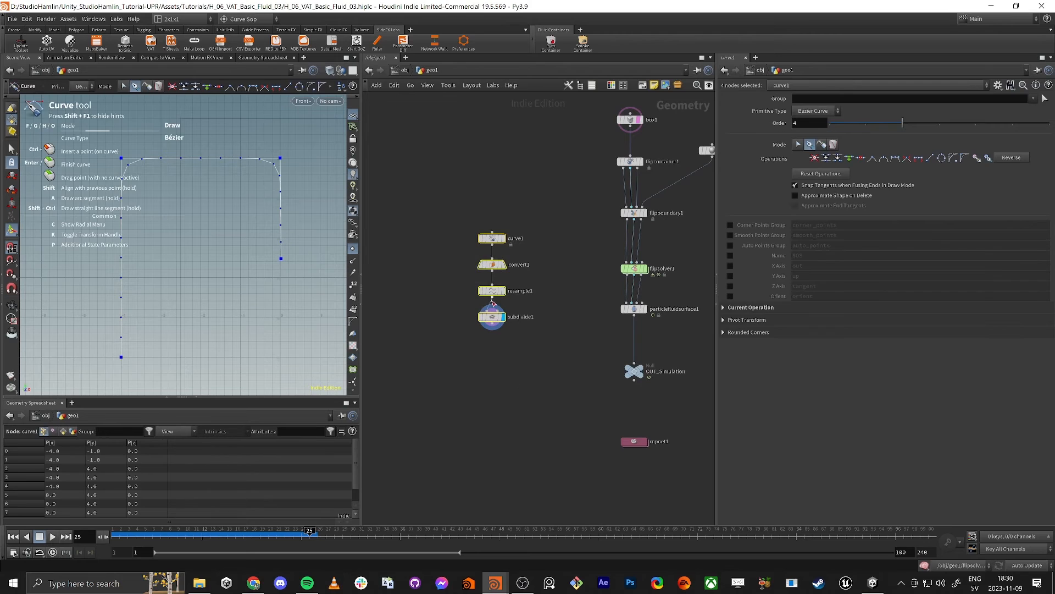
drag(494, 322, 436, 273)
click(434, 270)
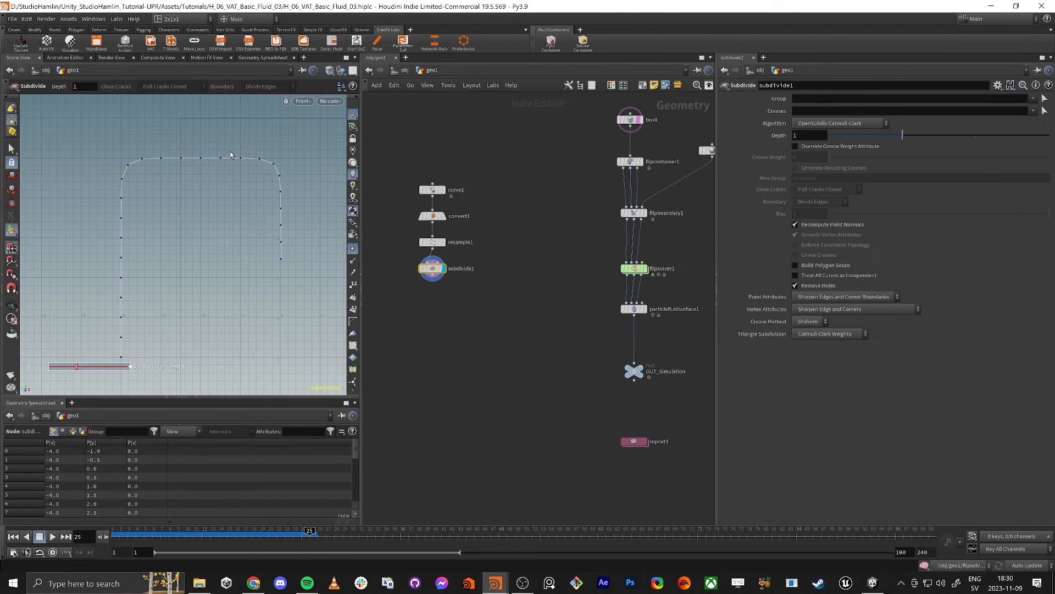
- Add a Sweep node after subdivide1, display it and show the particlefluidsurface1 mesh alongside it
middle_drag(507, 397, 529, 383)
click(454, 261)
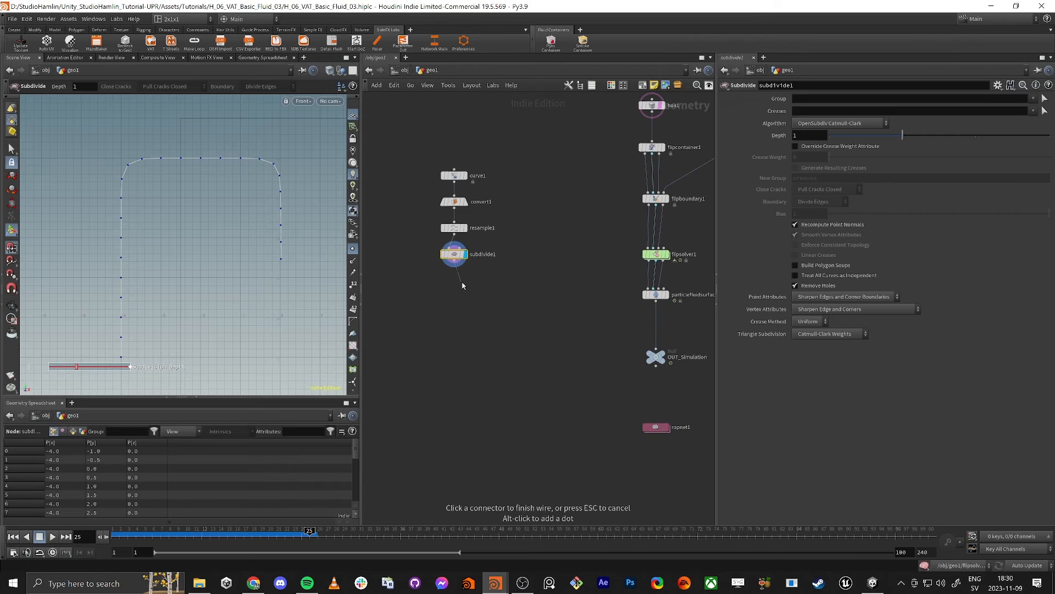
key(Tab)
text(sweep)
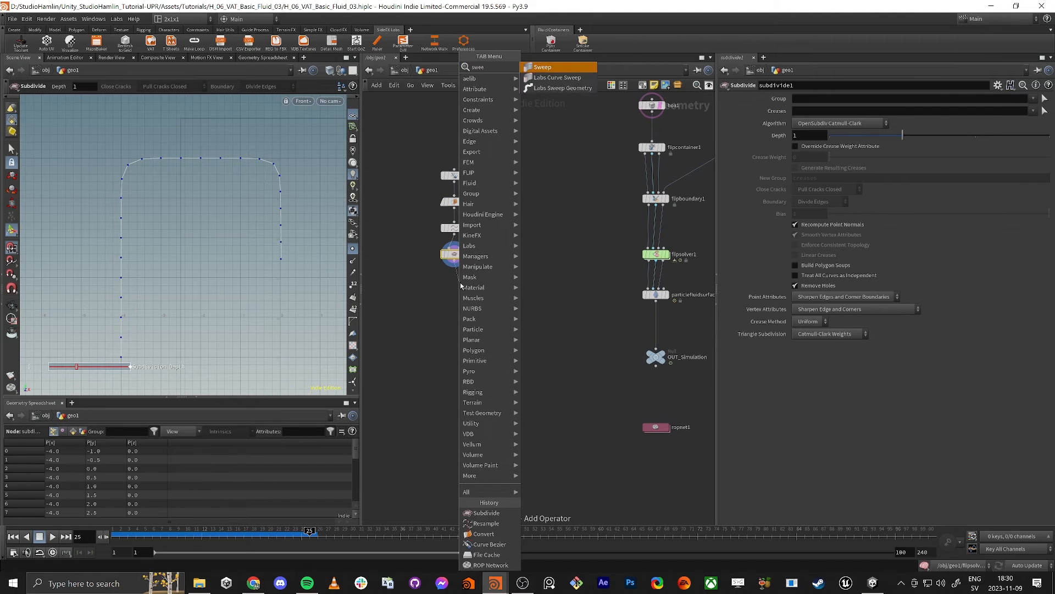
key(Return)
click(665, 294)
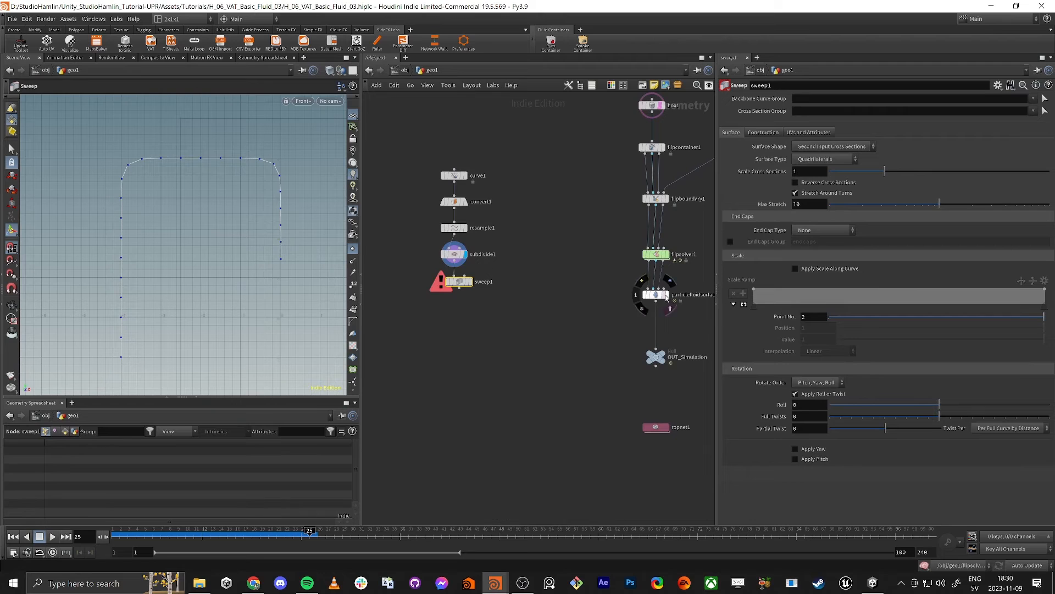
middle_drag(467, 324, 515, 333)
scroll(519, 289, up, 2)
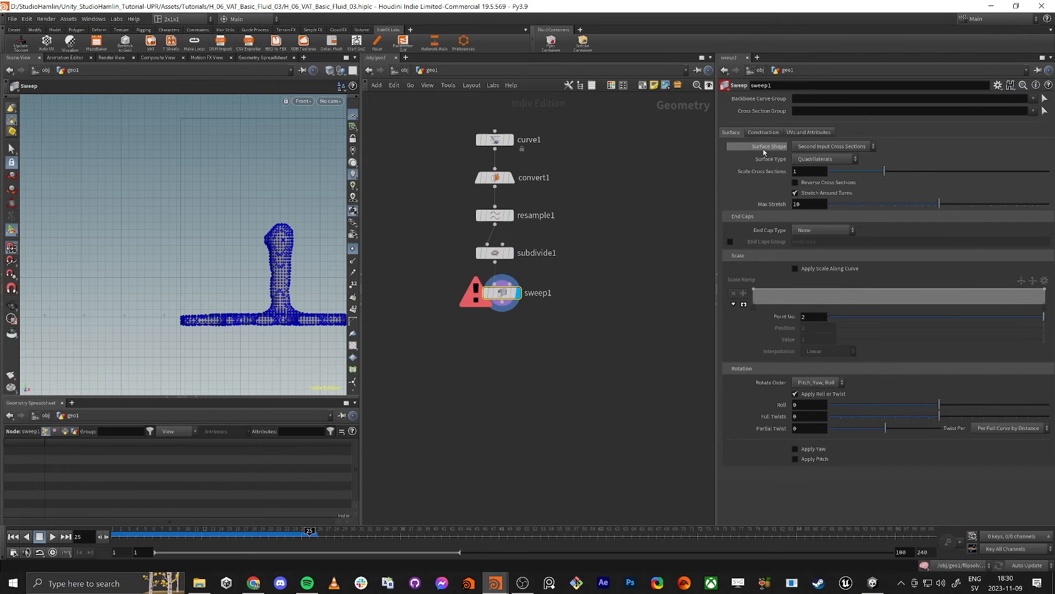
- Set the sweep1 Surface Shape to Round Tube with a Radius of 0.438
click(819, 146)
click(824, 168)
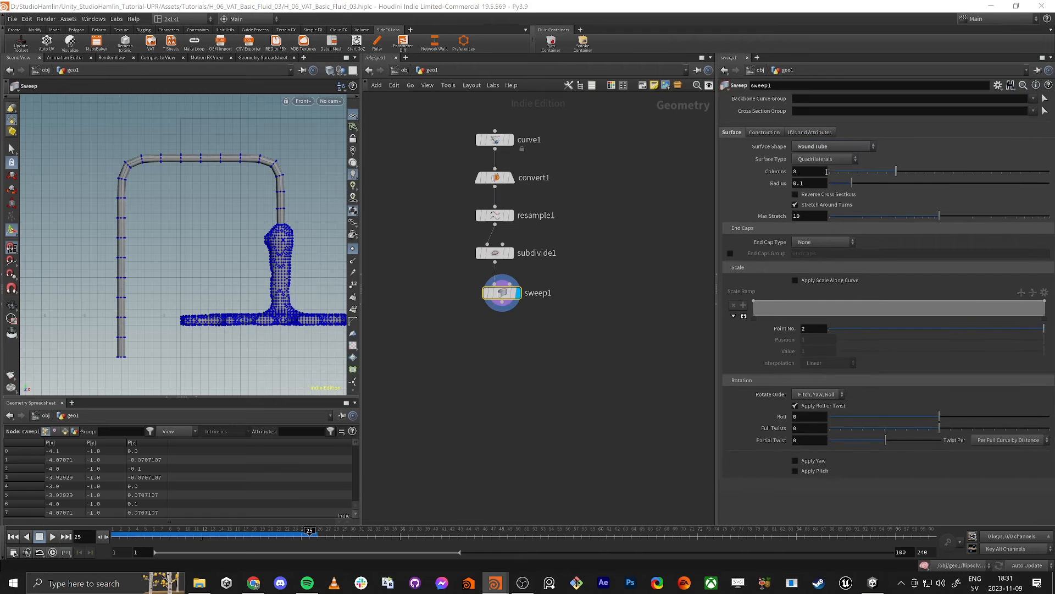
drag(851, 183, 926, 190)
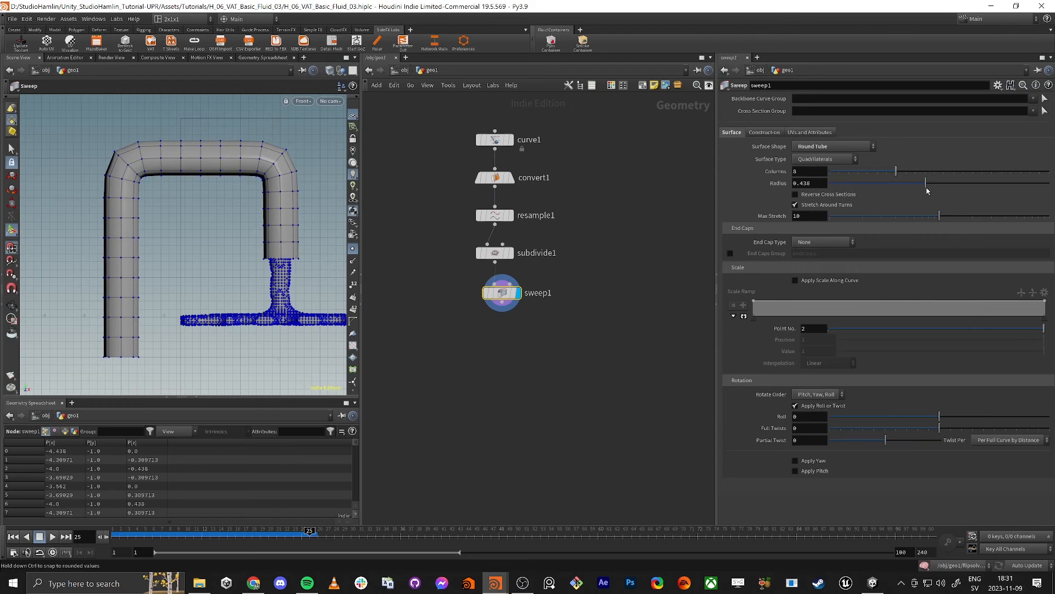
middle_drag(549, 413, 615, 312)
scroll(615, 311, up, 1)
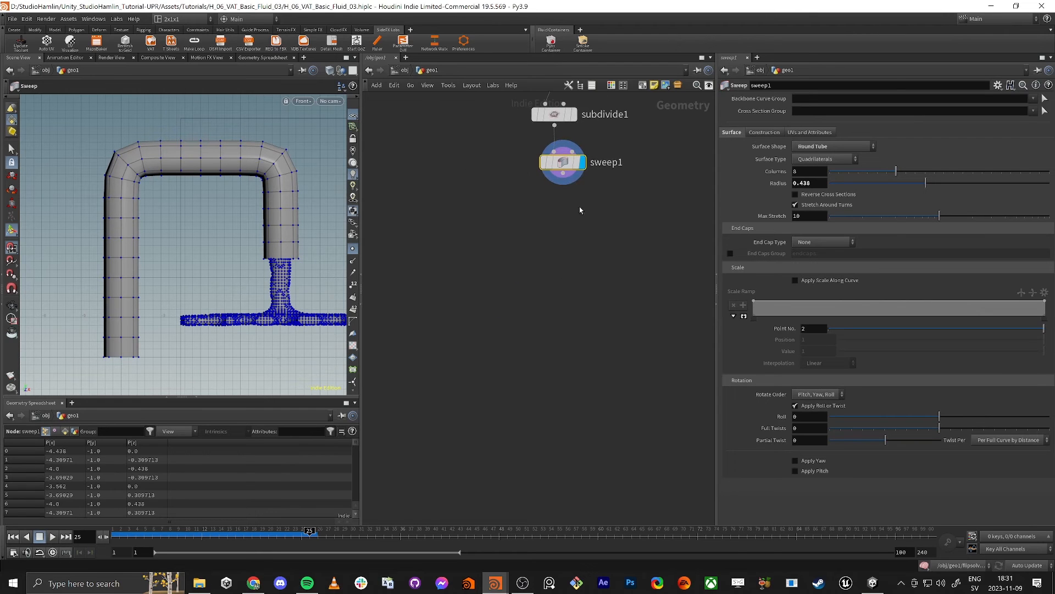
- Add a PolyExtrude node below sweep1, fed by the swept pipe
key(Tab)
text(po)
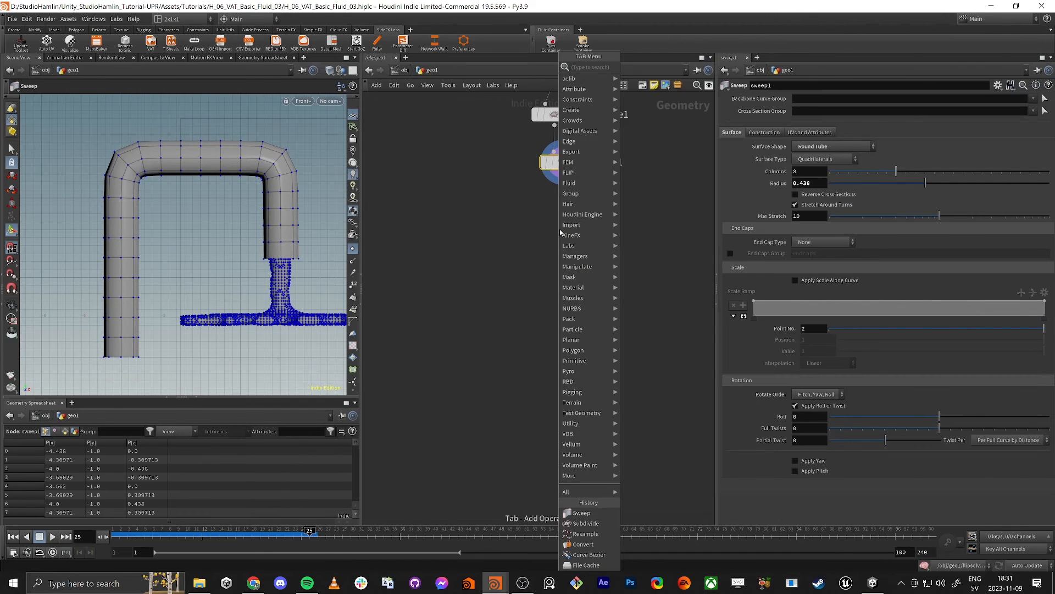
text(lyex)
key(Return)
click(560, 231)
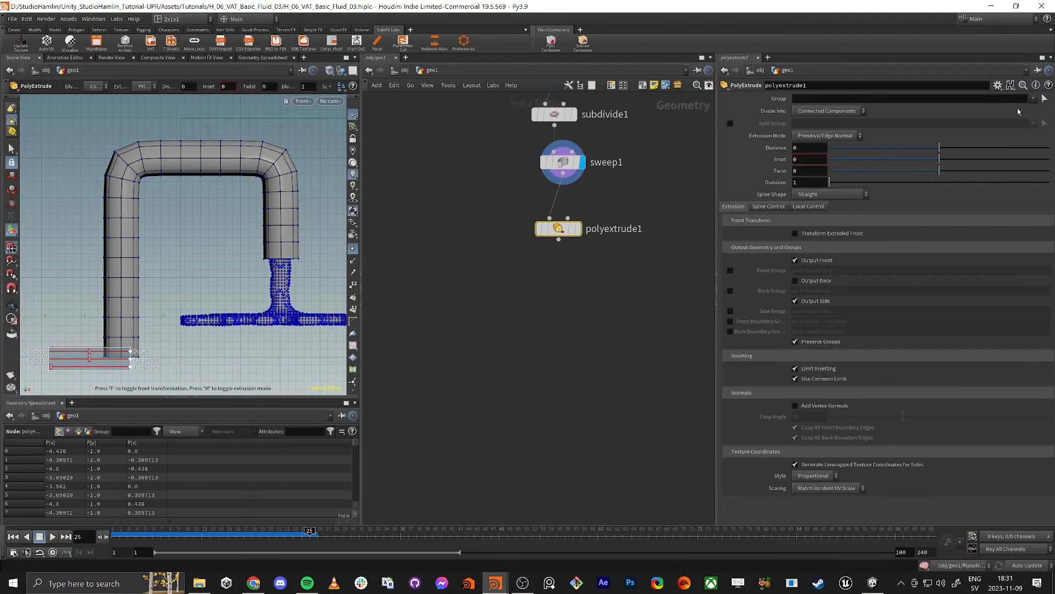
- Extrude the two face rings at the pipe's outlet (group 176-191) by a Distance of 0.238 and display polyextrude1
click(1044, 98)
drag(245, 271, 319, 240)
key(Return)
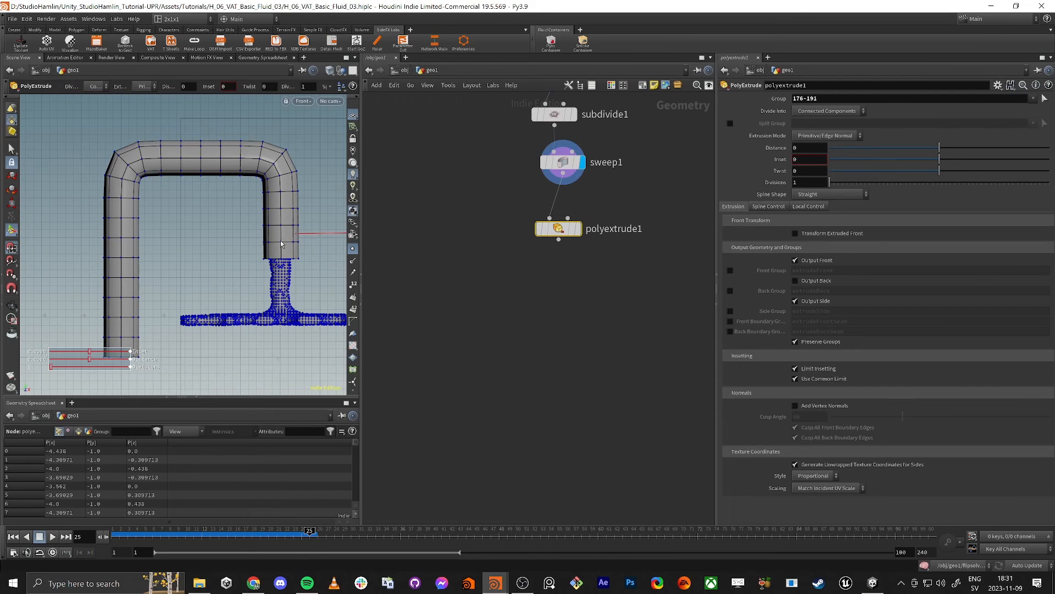
drag(933, 148, 948, 148)
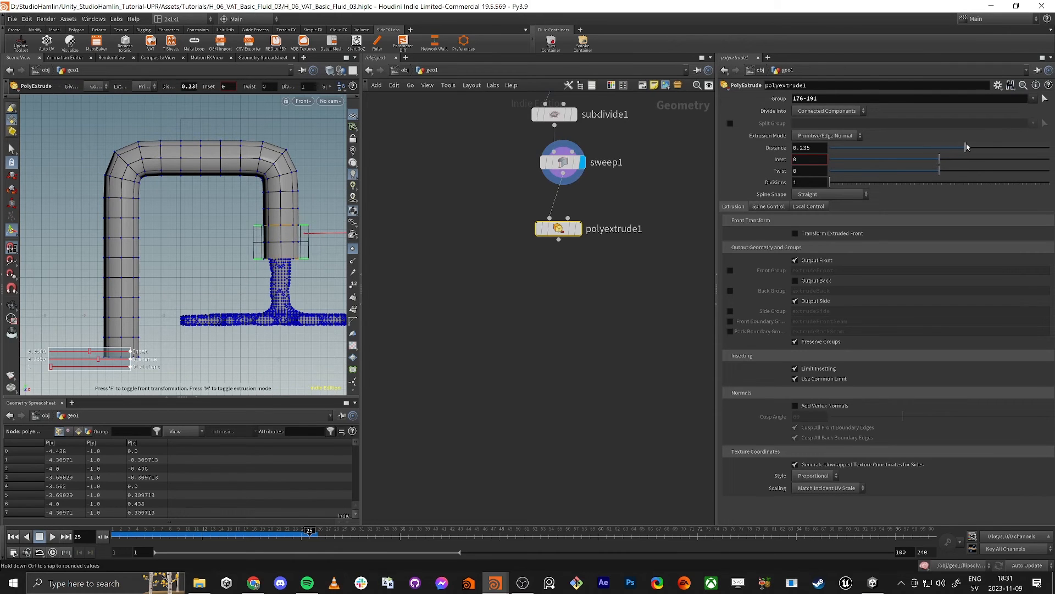
click(578, 228)
drag(544, 234, 554, 234)
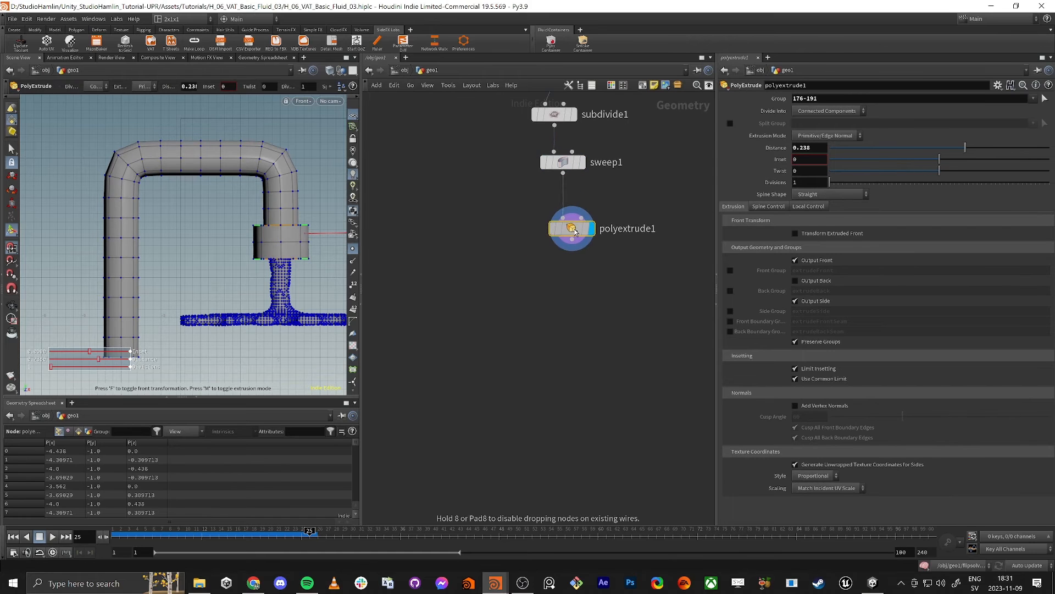
key(Escape)
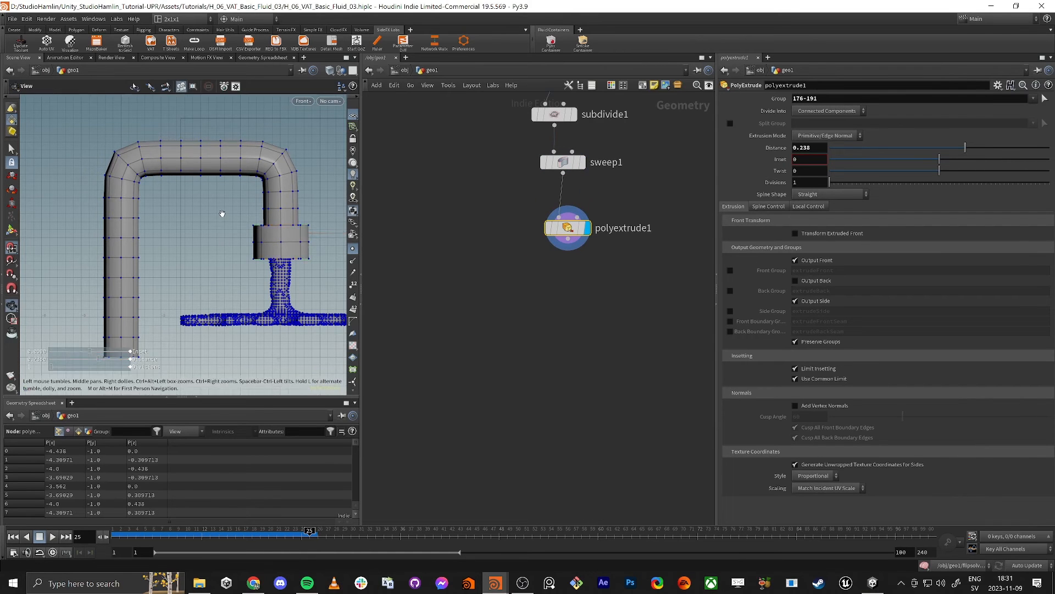
drag(219, 215, 200, 229)
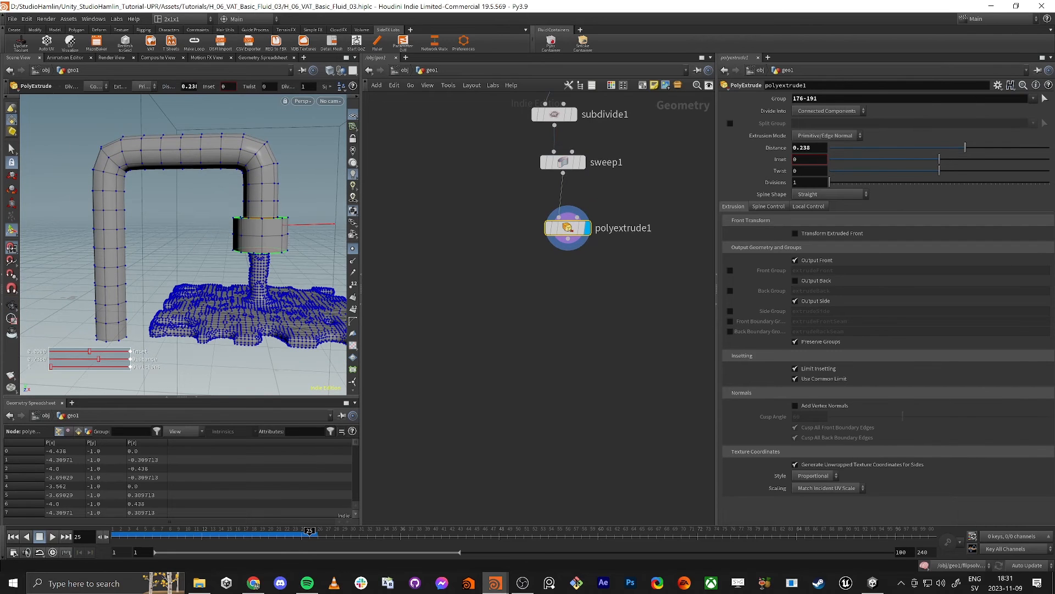
- Restrict the polyextrude1 group to the last face ring at the outlet (184-191) and set the Distance to 0.087
click(1046, 99)
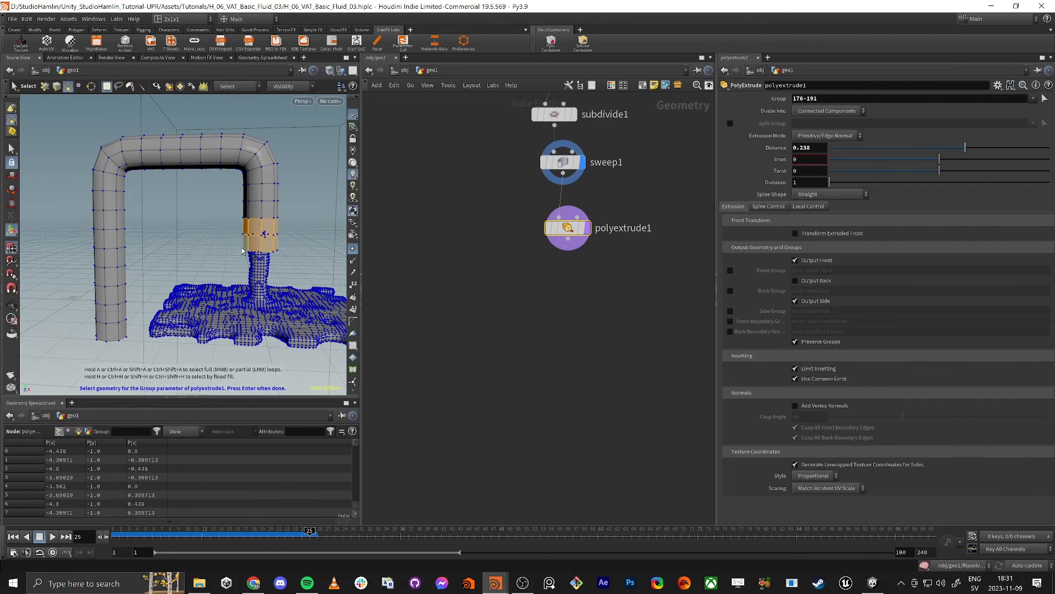
alt+drag(242, 251, 223, 234)
drag(225, 265, 275, 230)
key(Return)
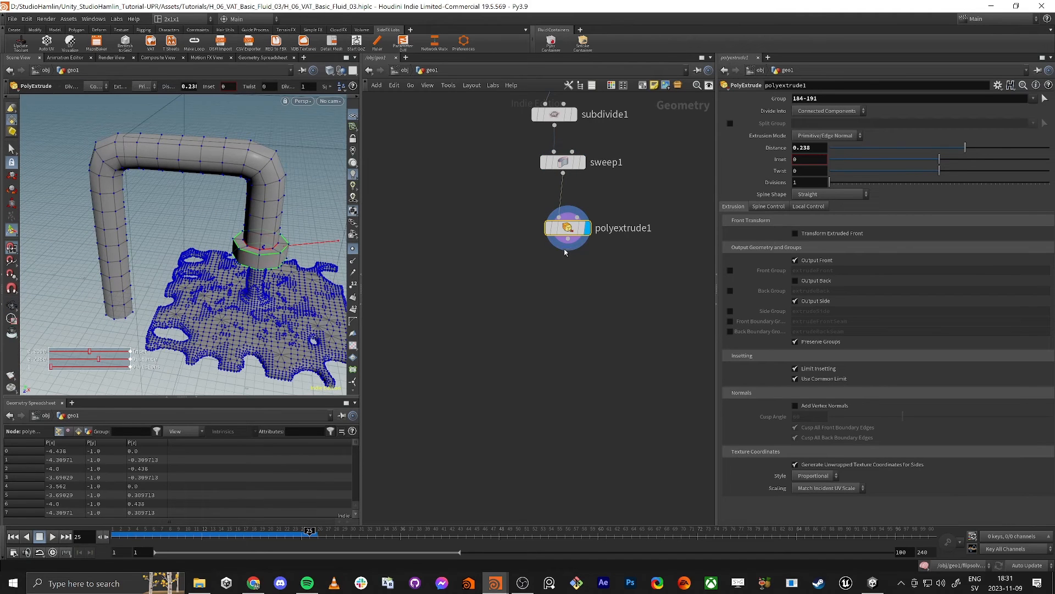
drag(965, 148, 948, 149)
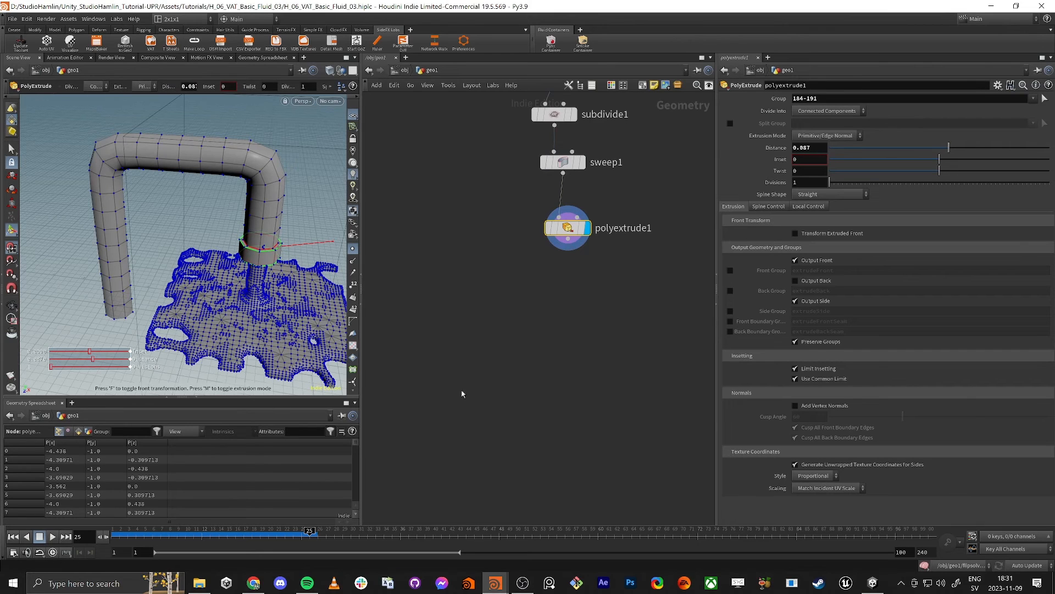
- Add a Transform node connected to the output of polyextrude1
middle_drag(538, 310, 528, 243)
scroll(528, 244, down, 1)
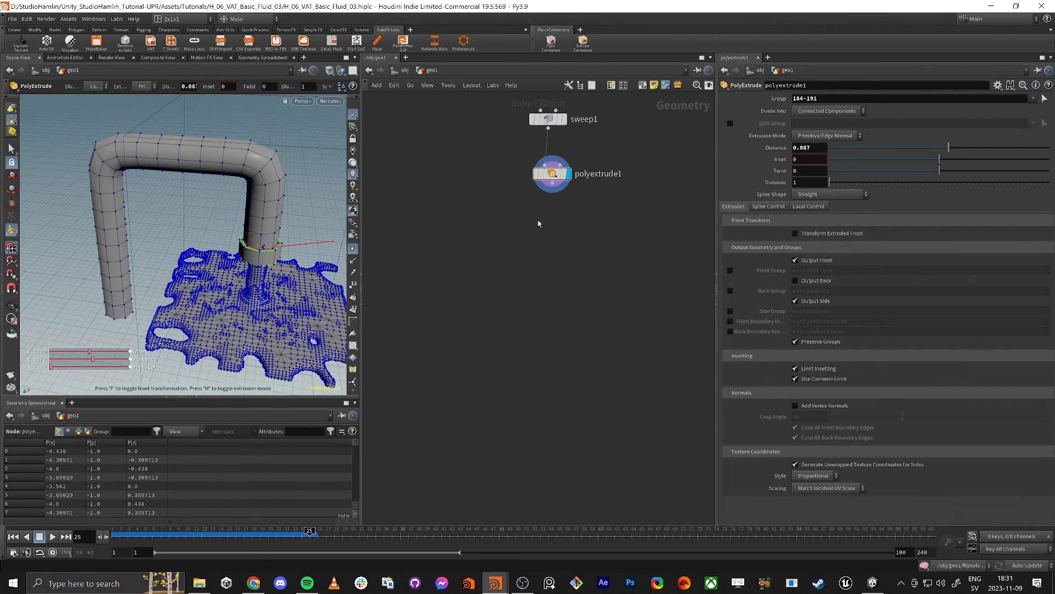
click(552, 183)
key(Tab)
text(tra)
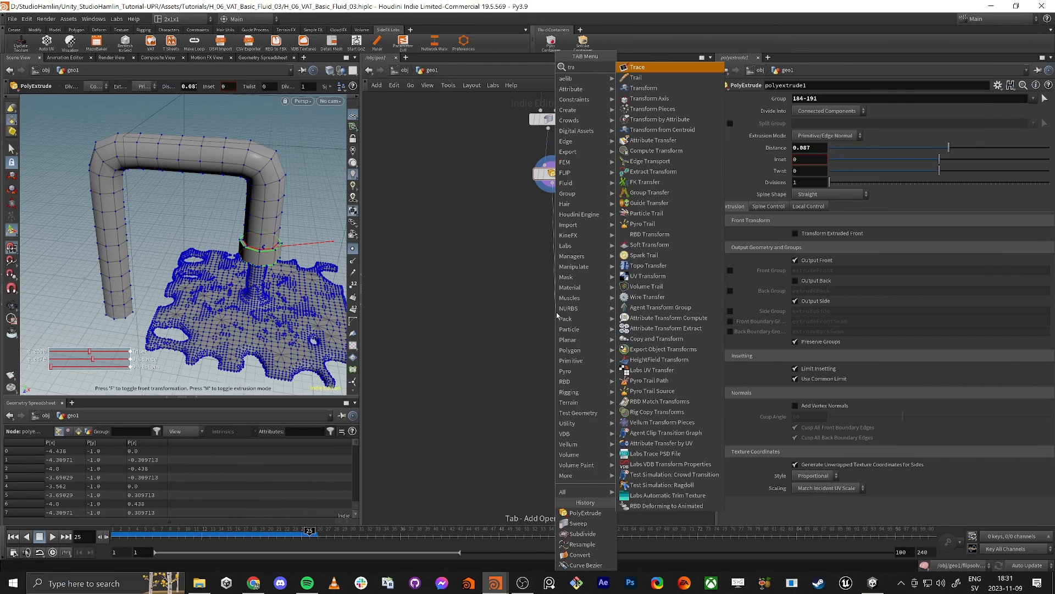
key(Down)
key(Down)
key(Return)
click(556, 313)
drag(555, 320, 553, 285)
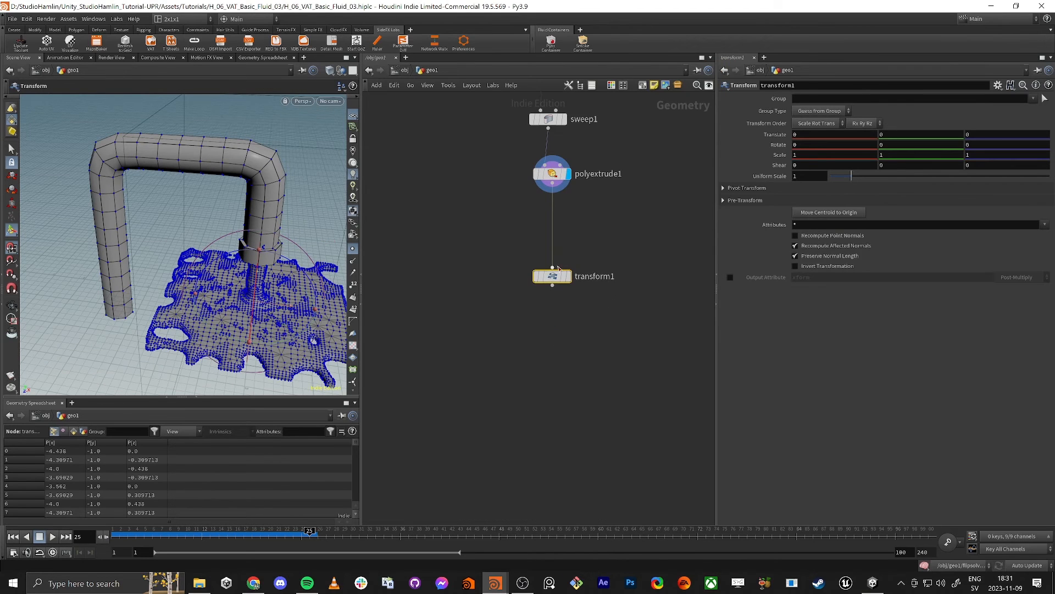
- Set the Uniform Scale of transform1 to 100 and display the node a little closer to polyextrude1
click(807, 176)
key(Return)
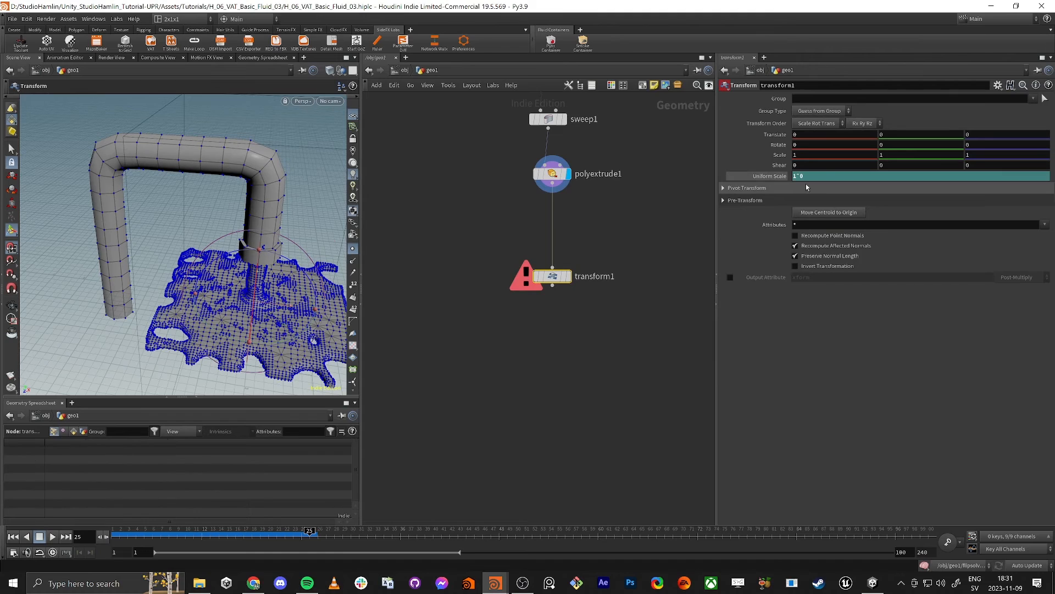
drag(804, 176, 684, 185)
text(100)
key(Return)
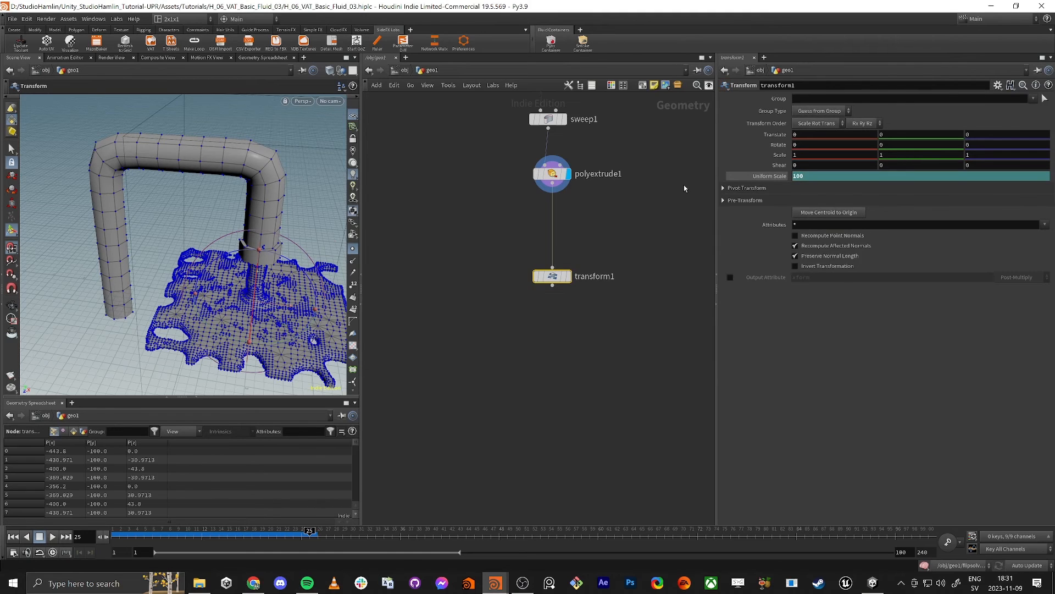
click(569, 277)
drag(556, 278, 556, 259)
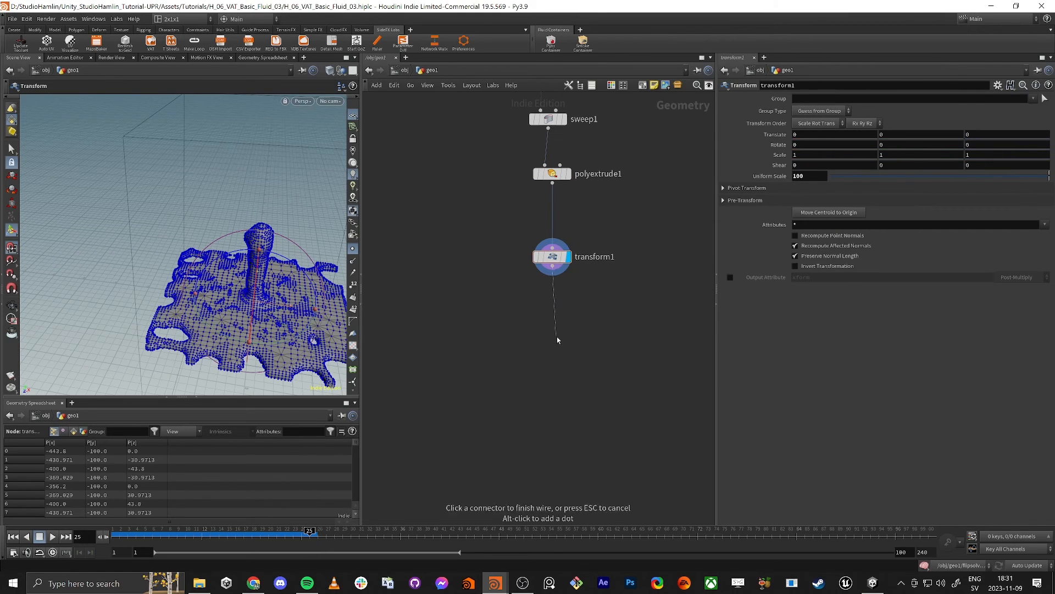
- Add a ROP FBX Output node after transform1 and set its output file to $HIP/Pipe.fbx
key(Tab)
text(rop fb)
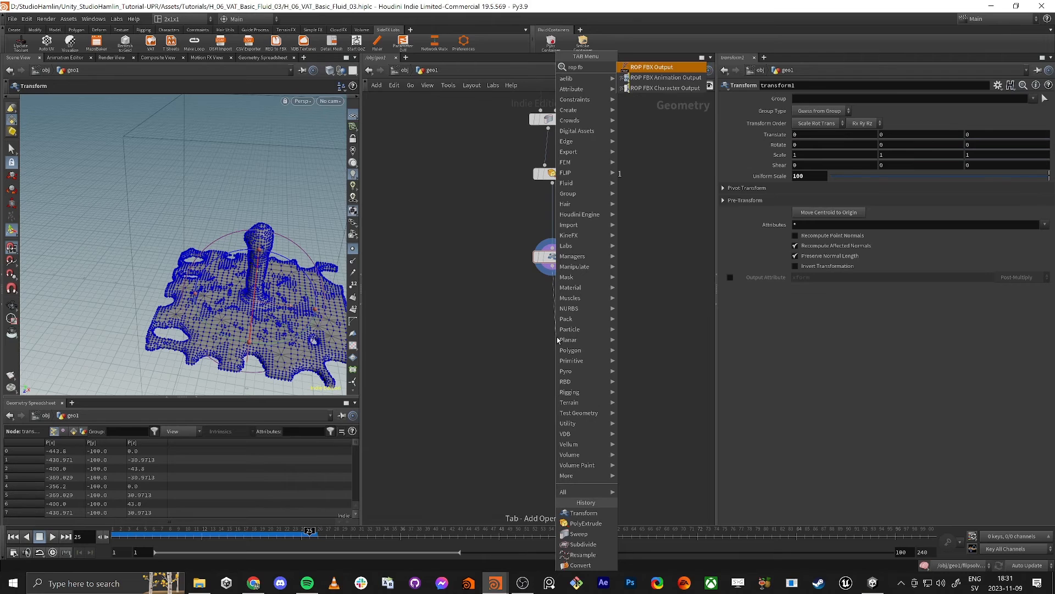
key(Return)
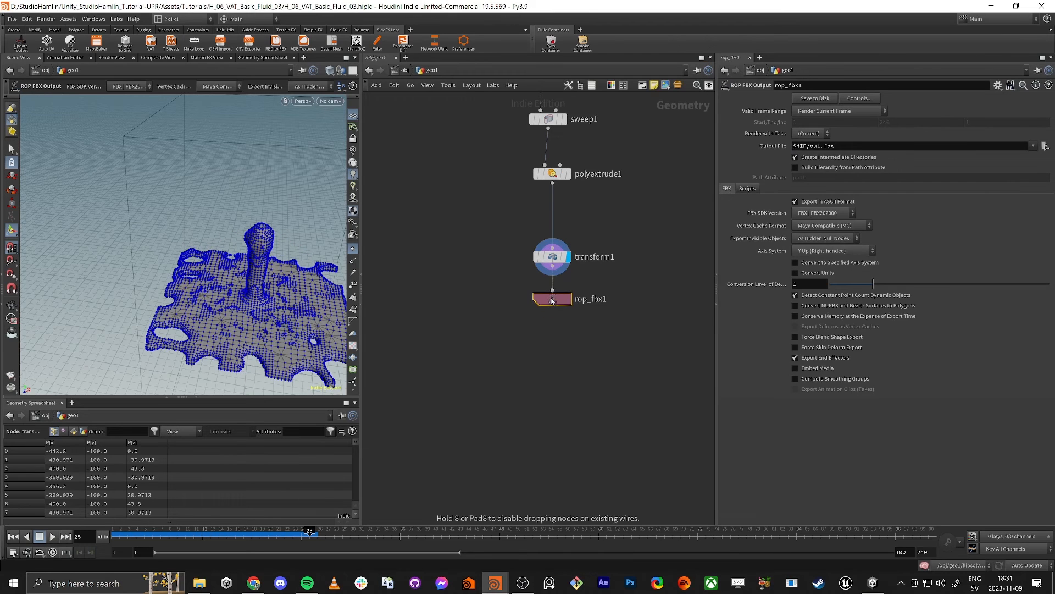
click(552, 299)
double_click(808, 145)
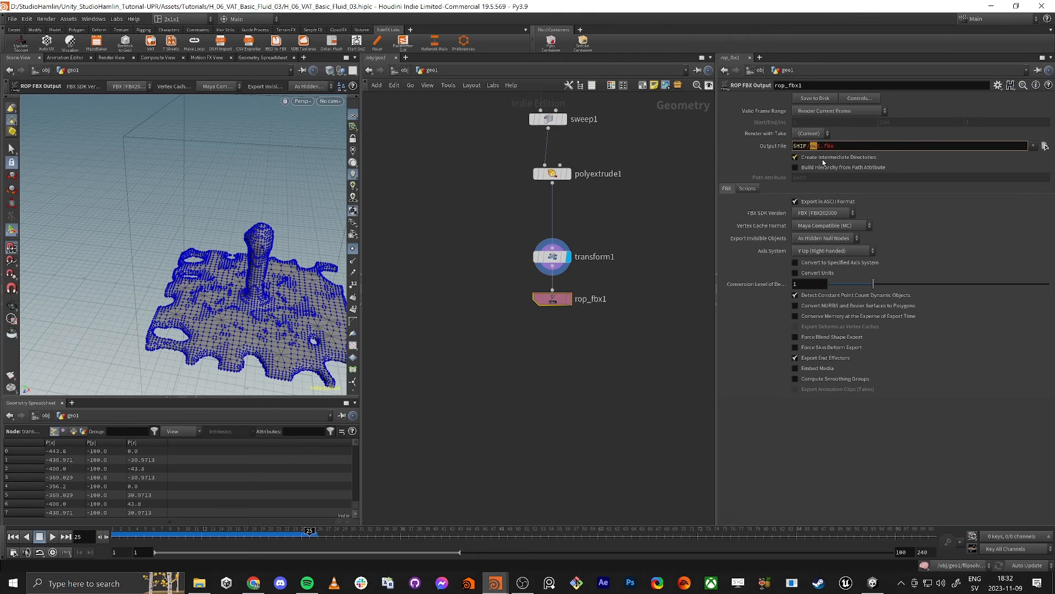
text(P3)
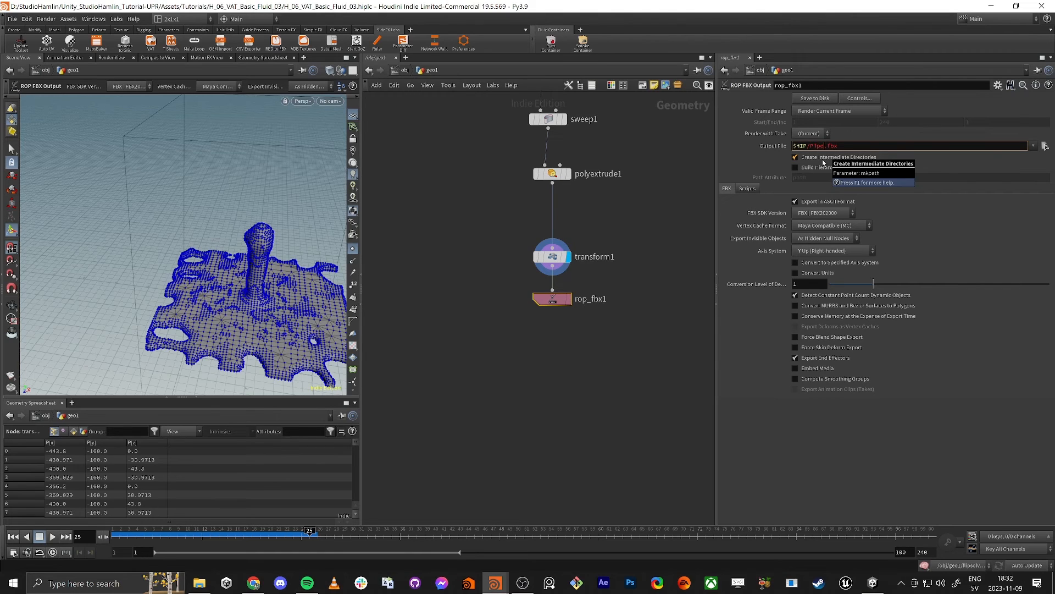
key(Return)
- Switch to Unity and place the Pipe model in the scene to compare its size with the fluid mesh
key(alt+Tab)
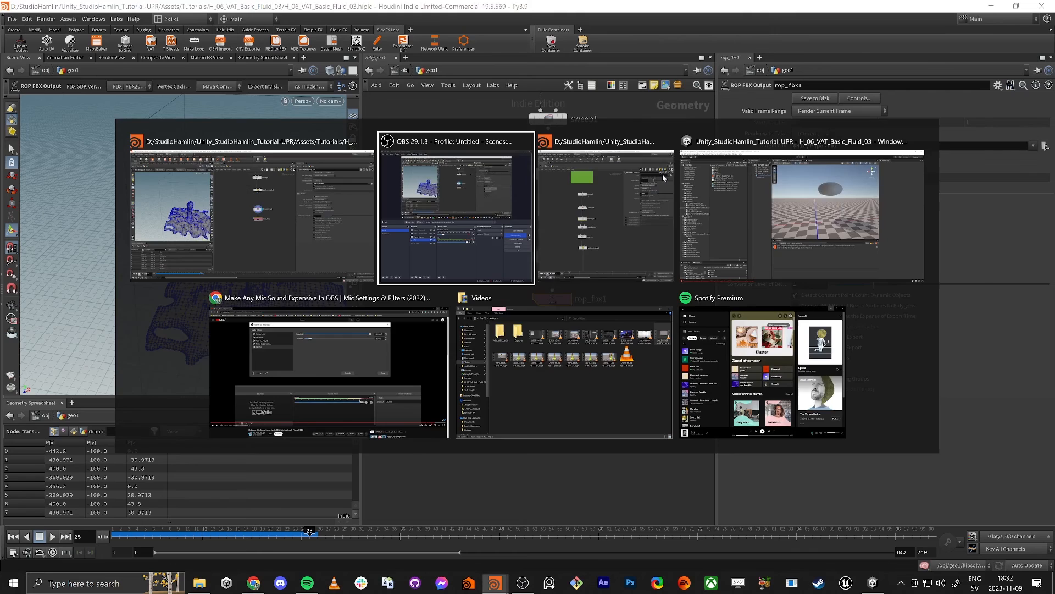
click(697, 222)
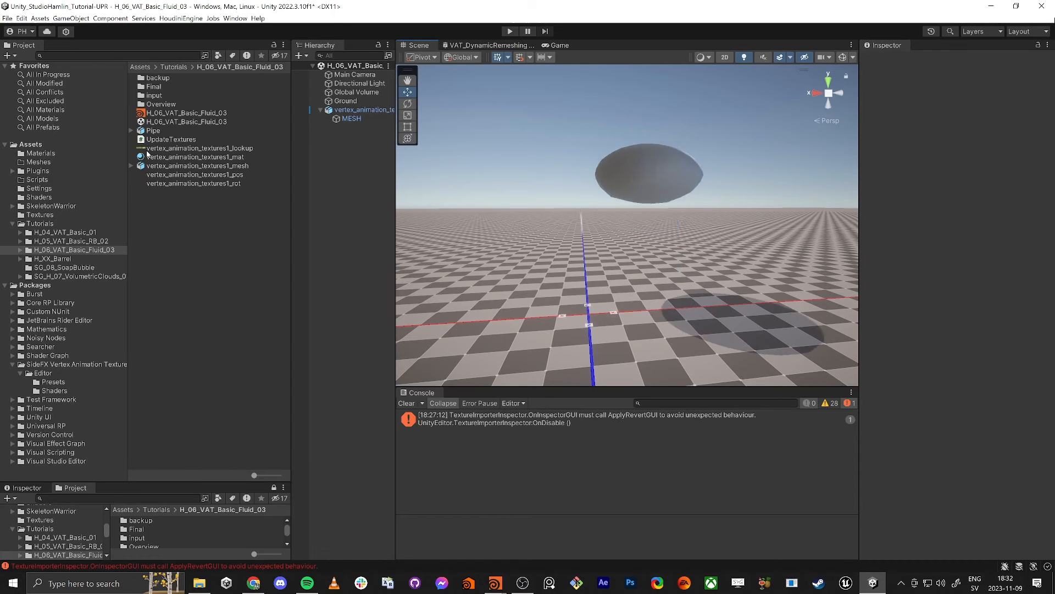
drag(153, 130, 364, 147)
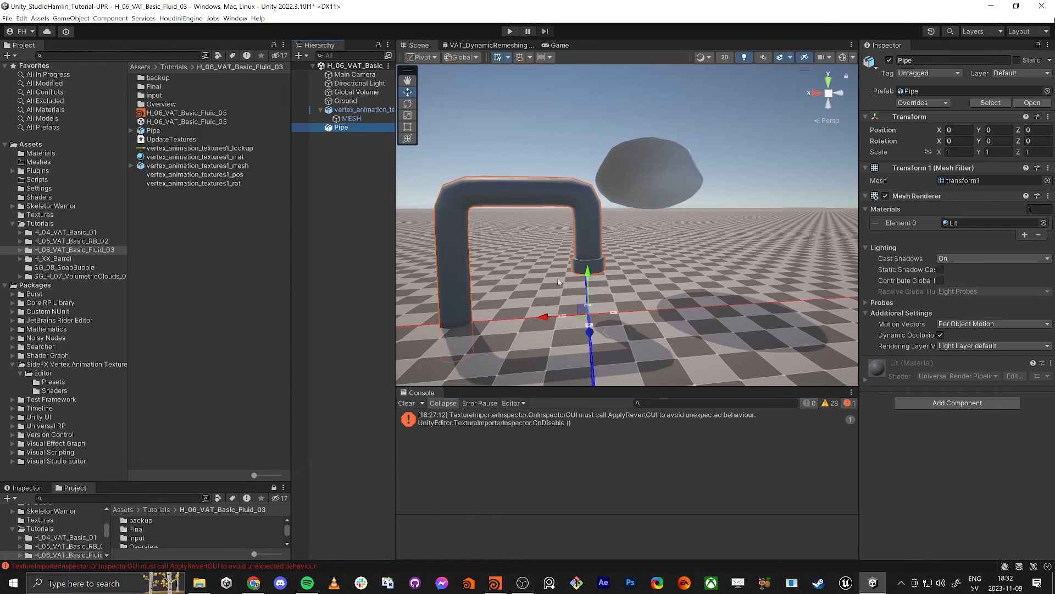
right_drag(559, 282, 541, 293)
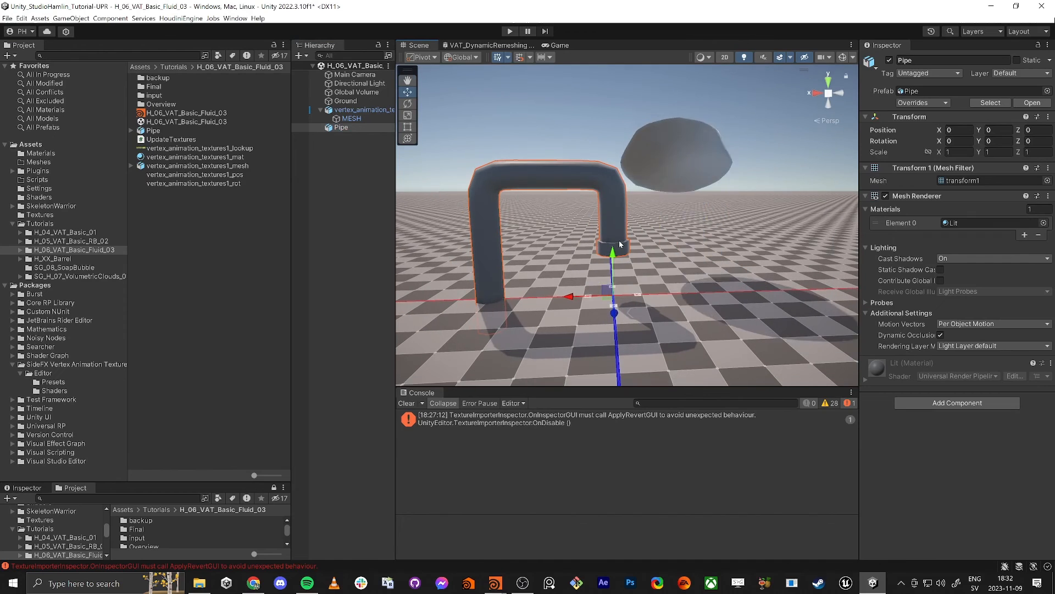
right_drag(709, 194, 641, 248)
key(d)
key(w)
key(s)
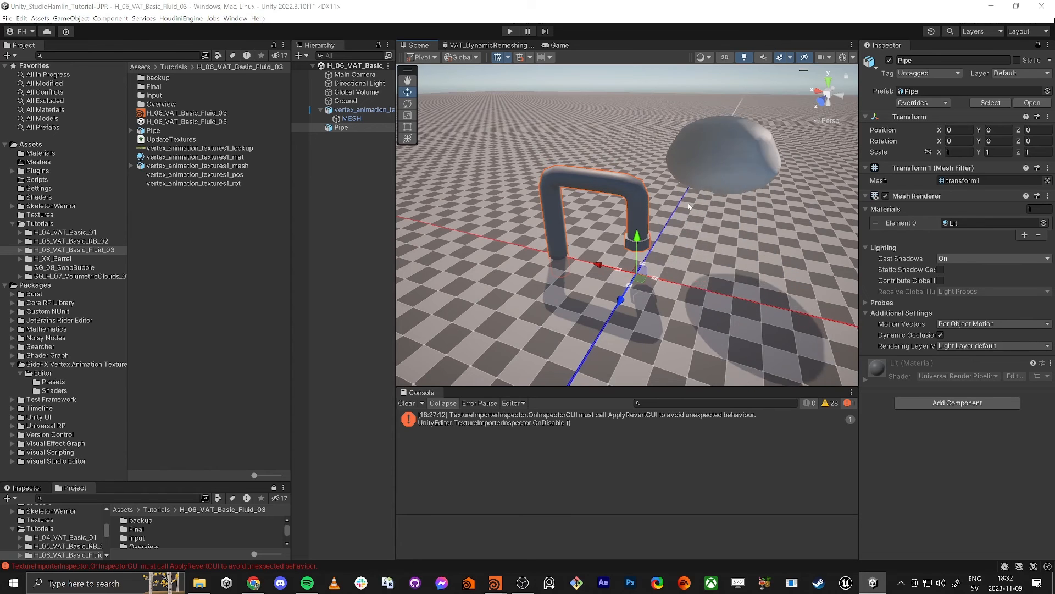
- Switch back to Houdini and display polyextrude1 to examine the unscaled pipe together with the fluid mesh
key(alt+Tab)
scroll(593, 192, down, 3)
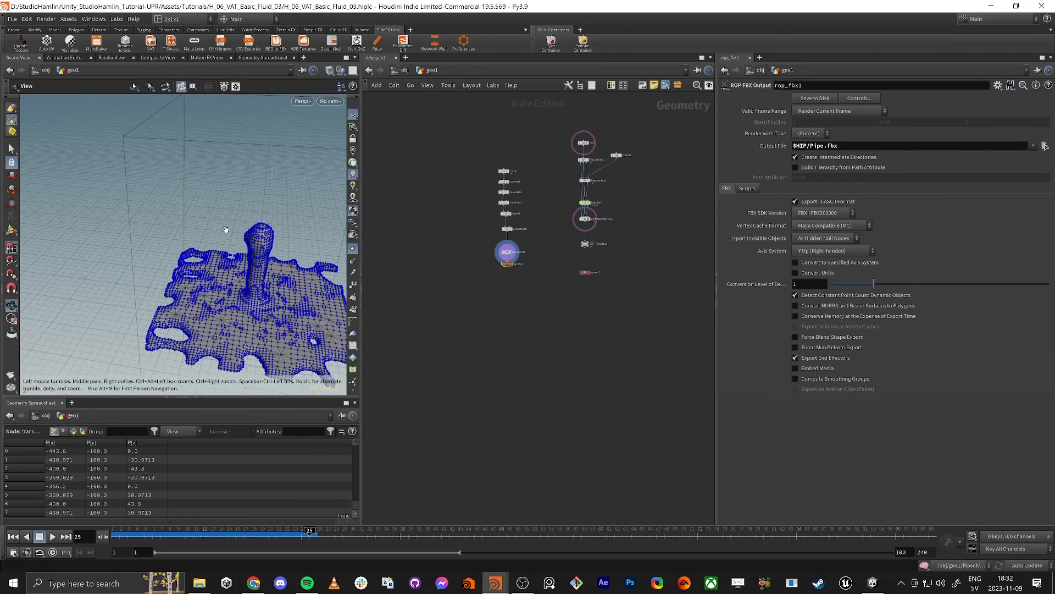
key(space+g)
scroll(253, 227, down, 5)
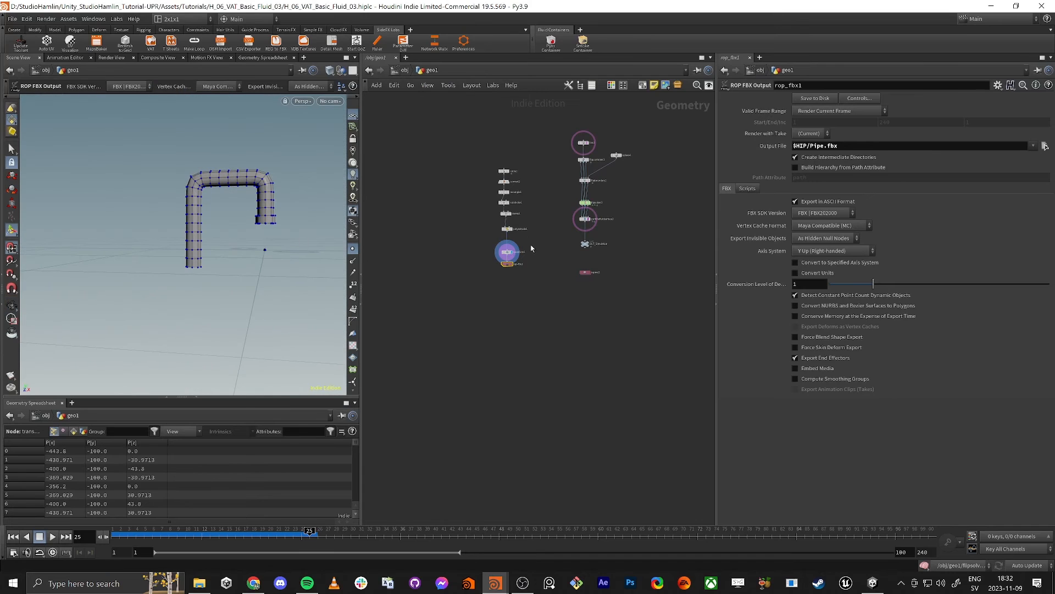
scroll(531, 249, up, 5)
click(486, 206)
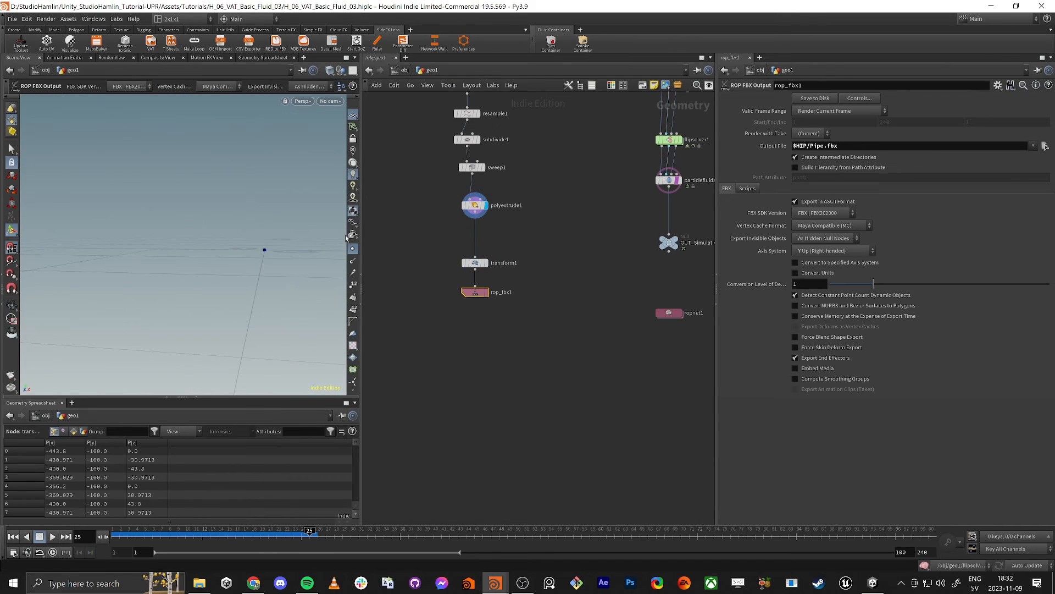
key(space+g)
alt+drag(291, 222, 230, 237)
scroll(240, 206, up, 4)
middle_drag(657, 278, 618, 319)
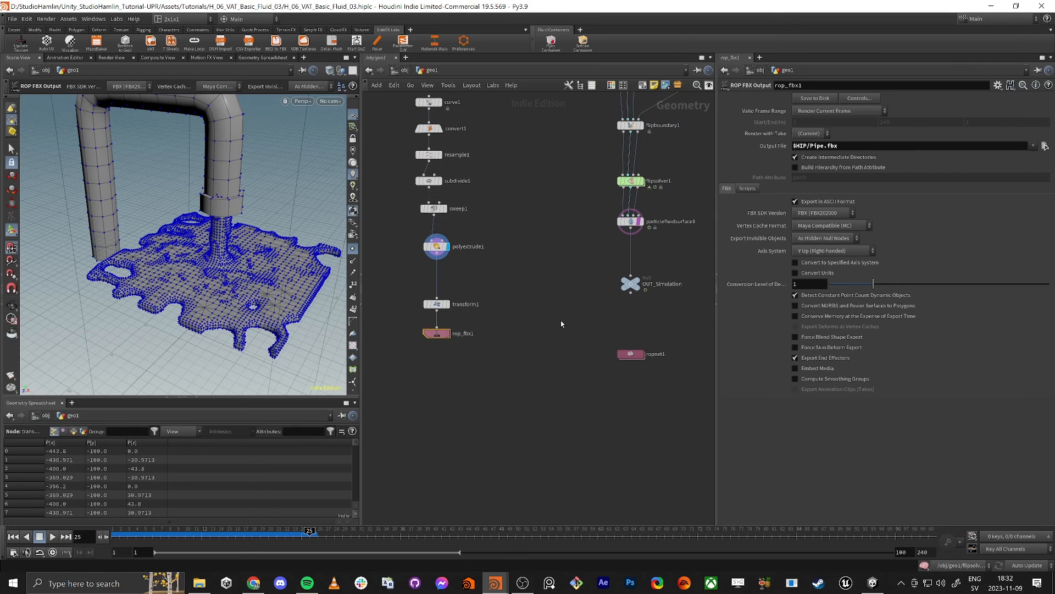
mouse_move(165, 232)
alt+mouse_down()
mouse_move(181, 220)
mouse_move(160, 251)
alt+mouse_up()
- Insert a Transform node between particlefluidsurface1 and OUT_Simulation
key(Tab)
text(t)
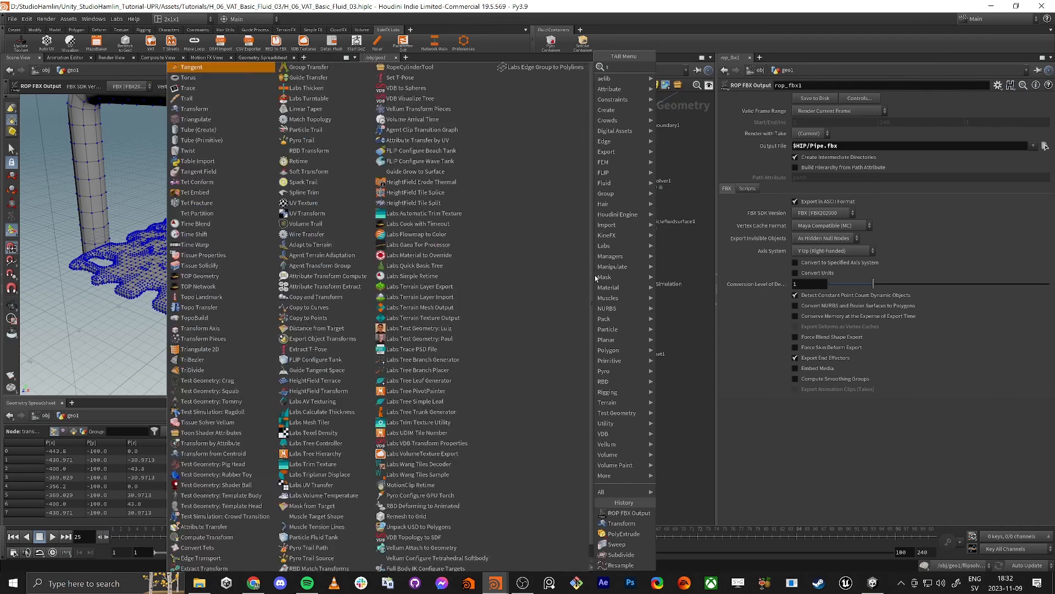
text(ran)
key(Return)
click(592, 267)
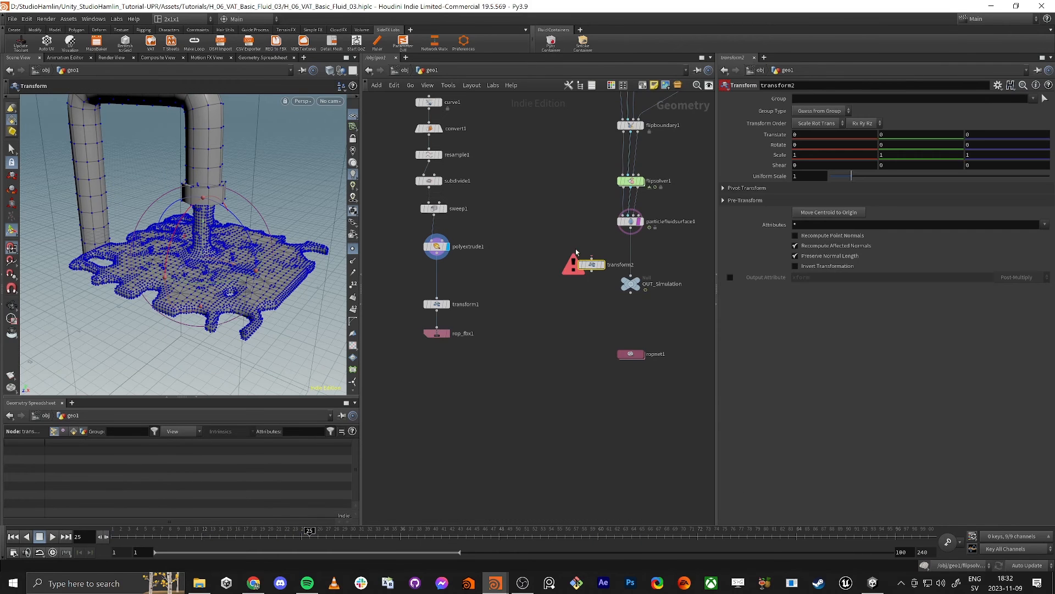
drag(592, 267, 630, 259)
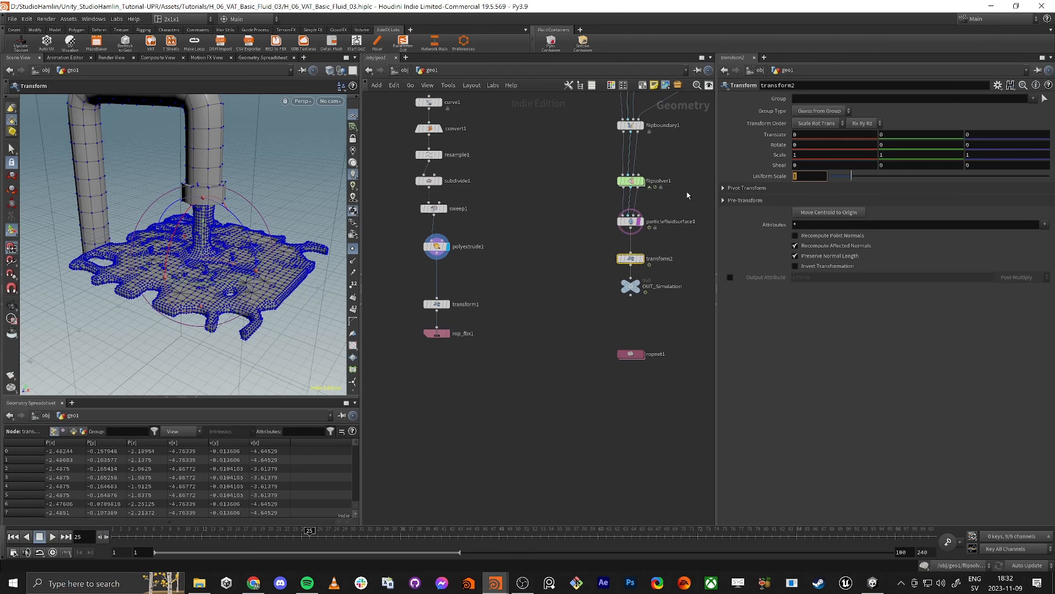
- Set the Uniform Scale of transform2 to 0.1 and display the scaled fluid mesh on its own
text(0.1)
key(Return)
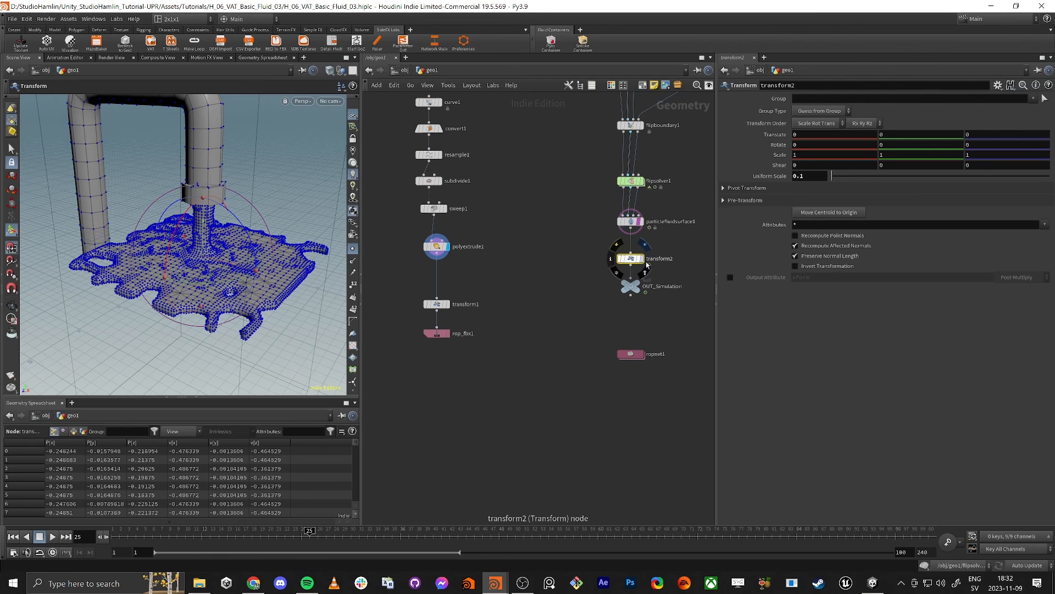
click(631, 286)
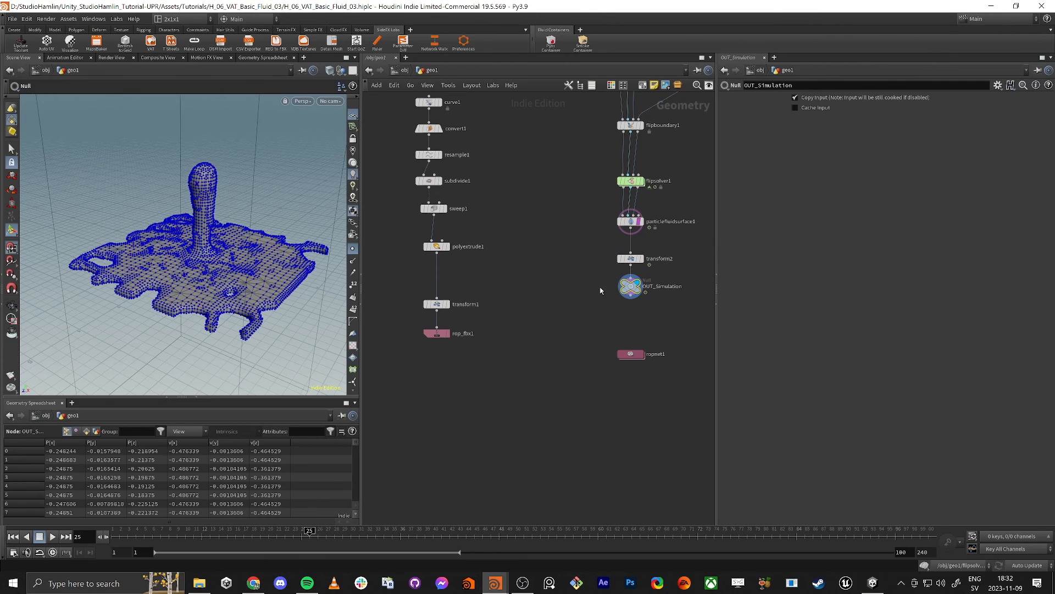
click(633, 259)
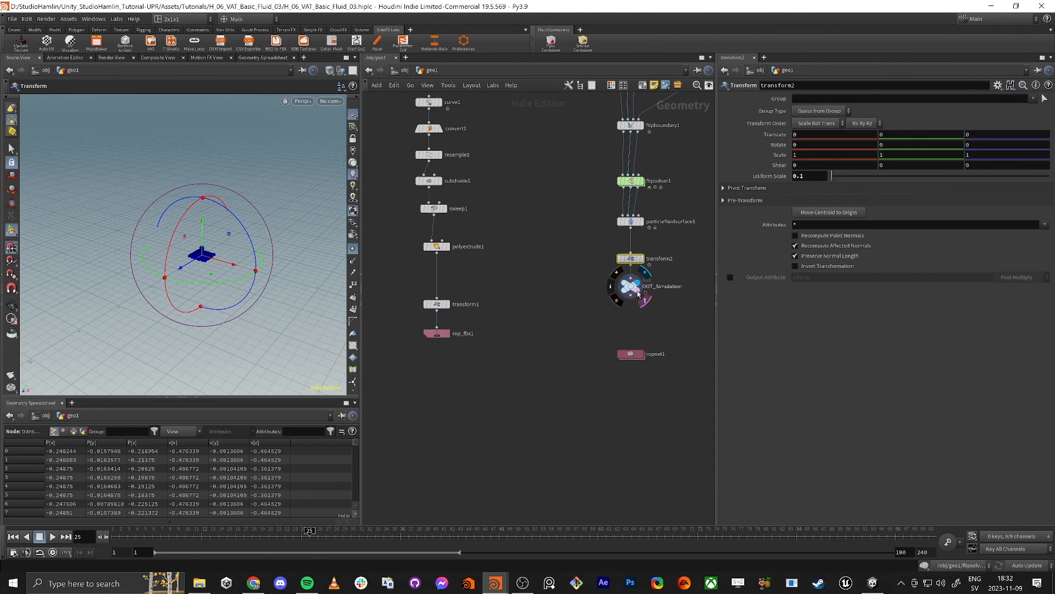
- Display polyextrude1 to compare the pipe with the scaled-down fluid mesh in the viewport
click(445, 246)
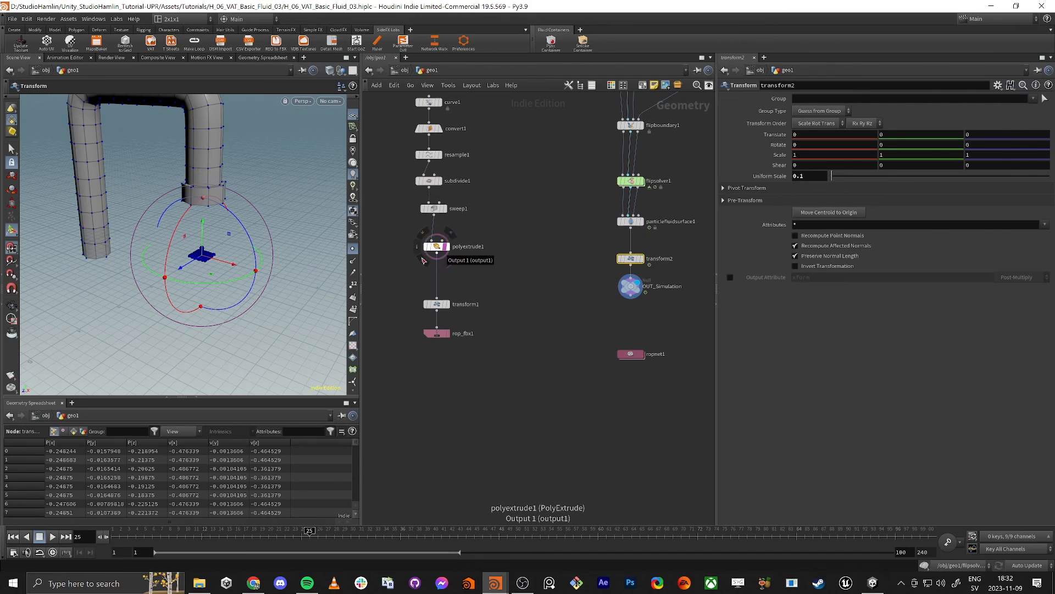
key(Escape)
key(Return)
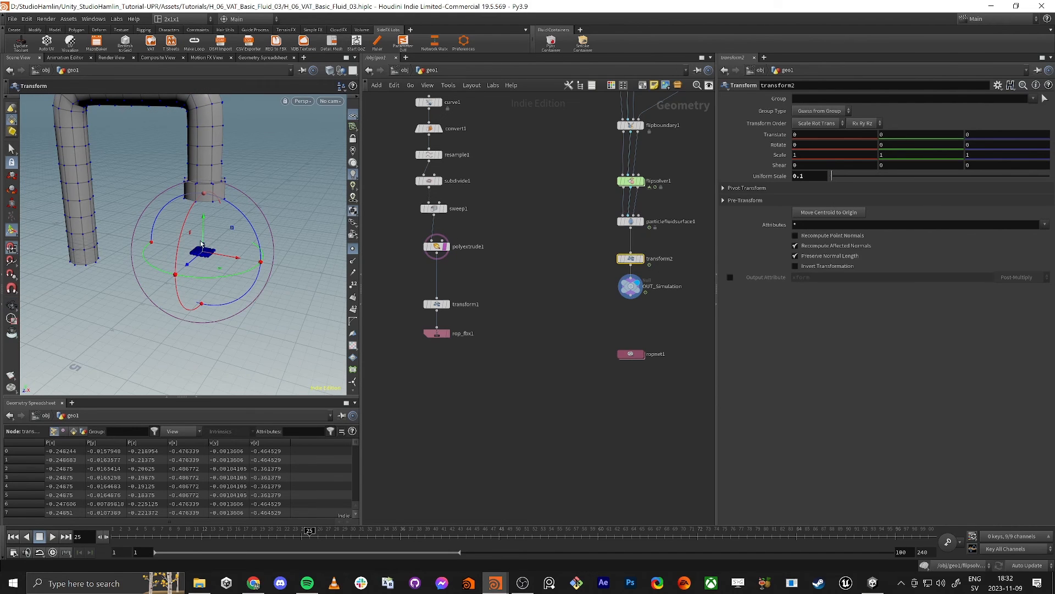
- Inside ropnet1, set the Render Pass of vertex_animation_textures1 to First Pass (Geometry, Lookup Table, Data/Material) and render it
double_click(632, 355)
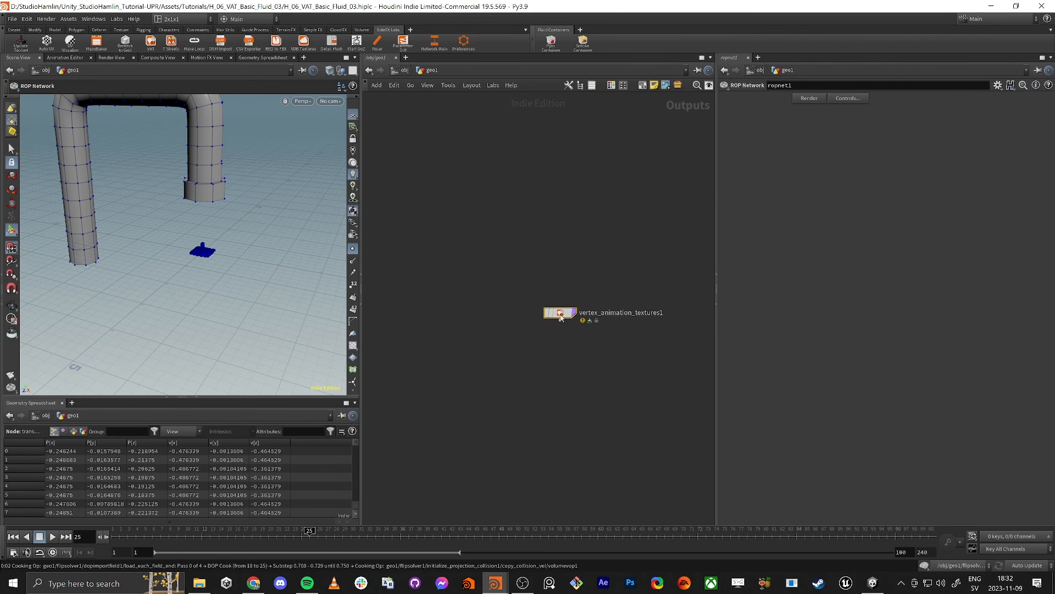
click(620, 314)
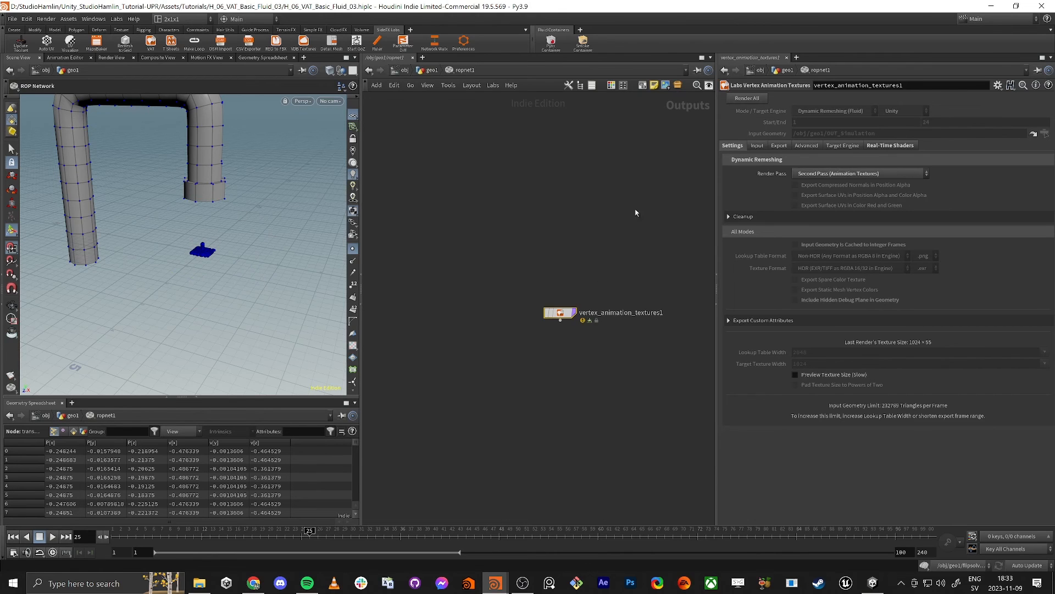
click(814, 174)
click(808, 181)
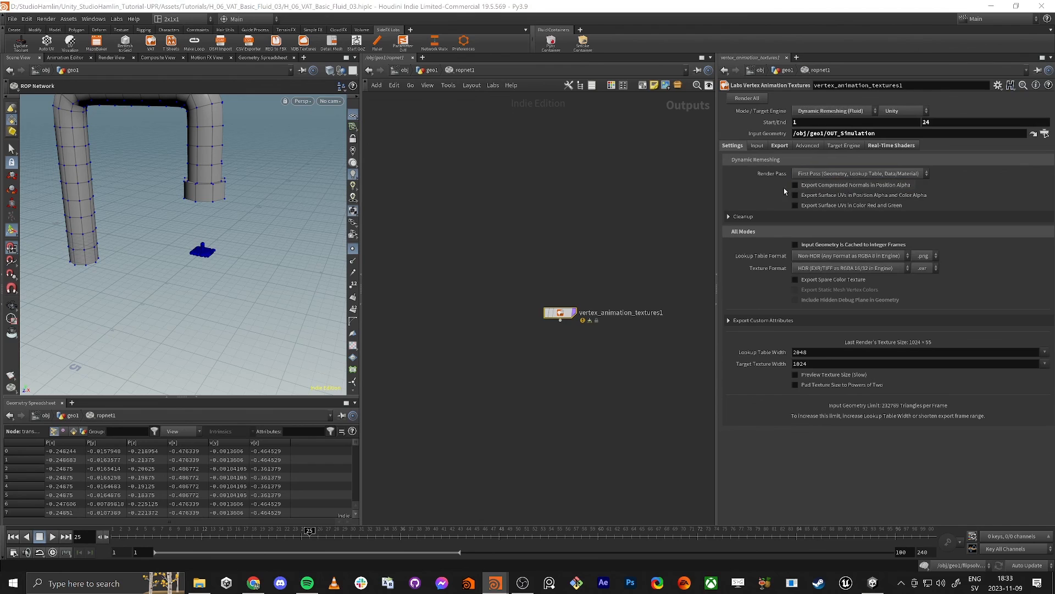
click(747, 98)
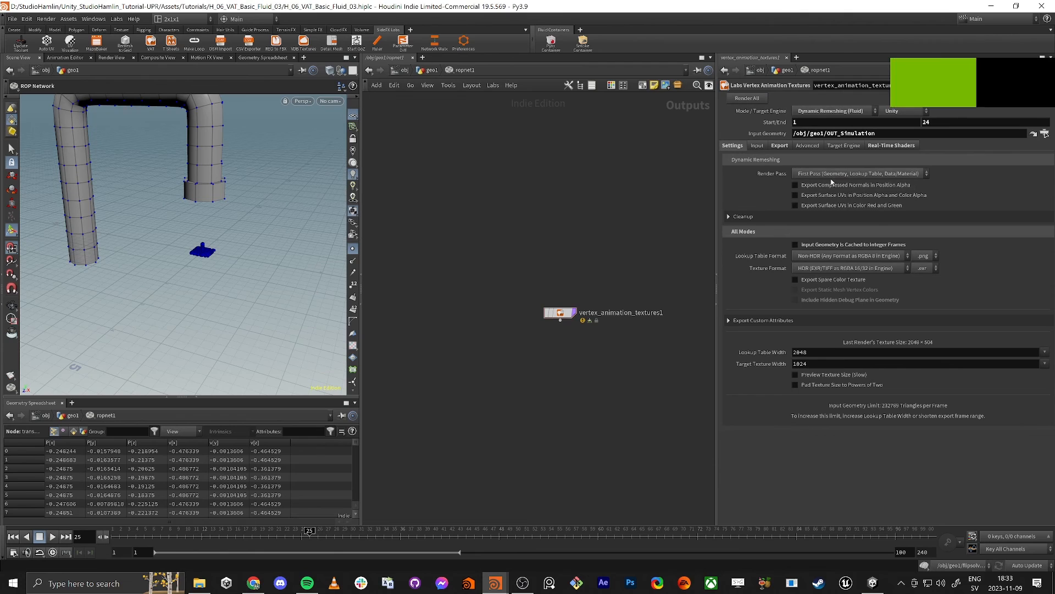
- Set the Render Pass of vertex_animation_textures1 to Second Pass (Animation Textures) and render it
click(852, 174)
click(805, 195)
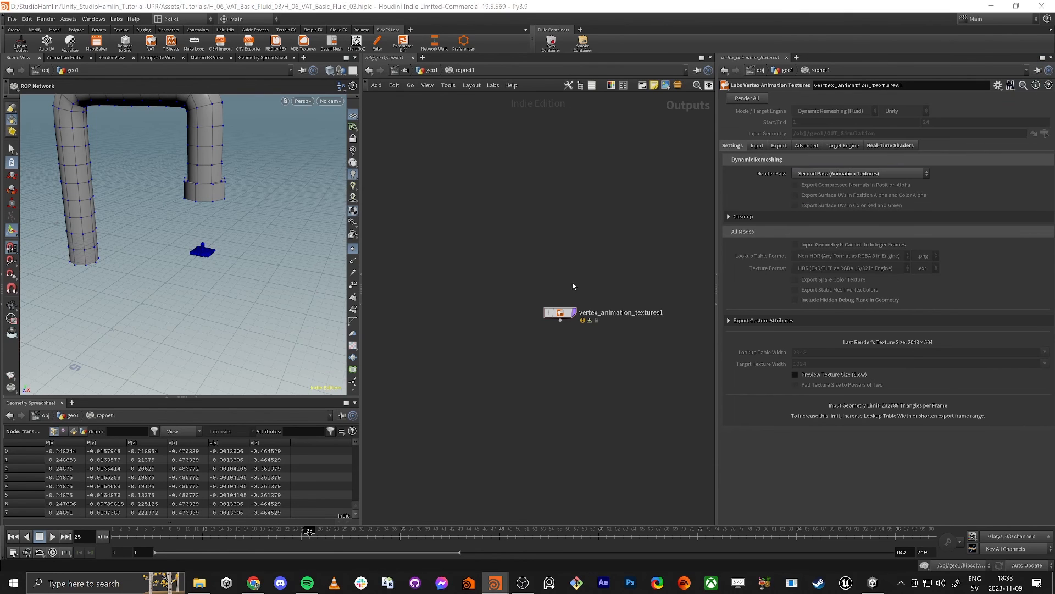
click(757, 99)
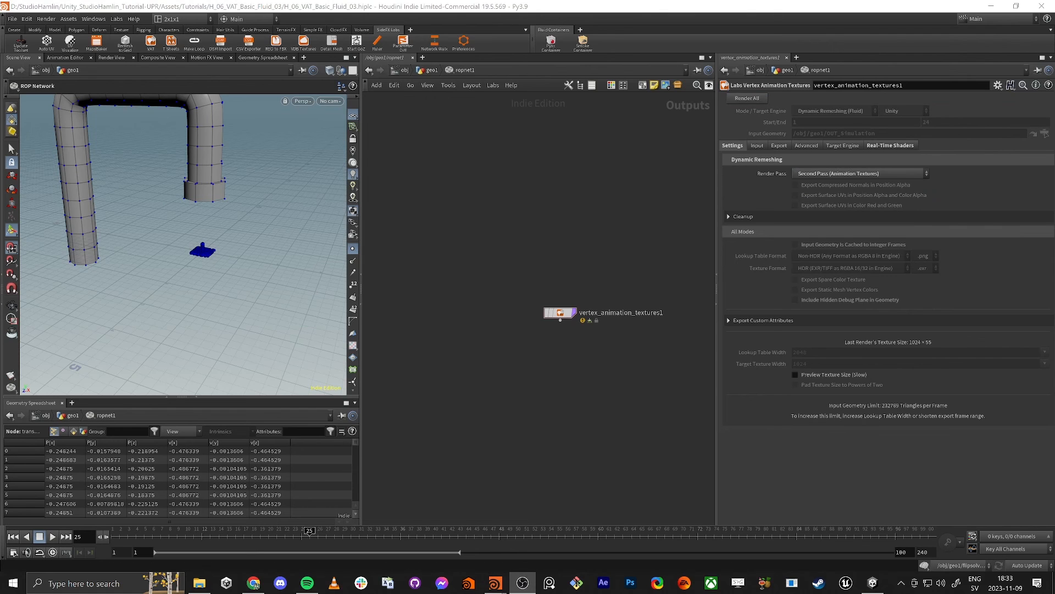
middle_drag(498, 365, 488, 360)
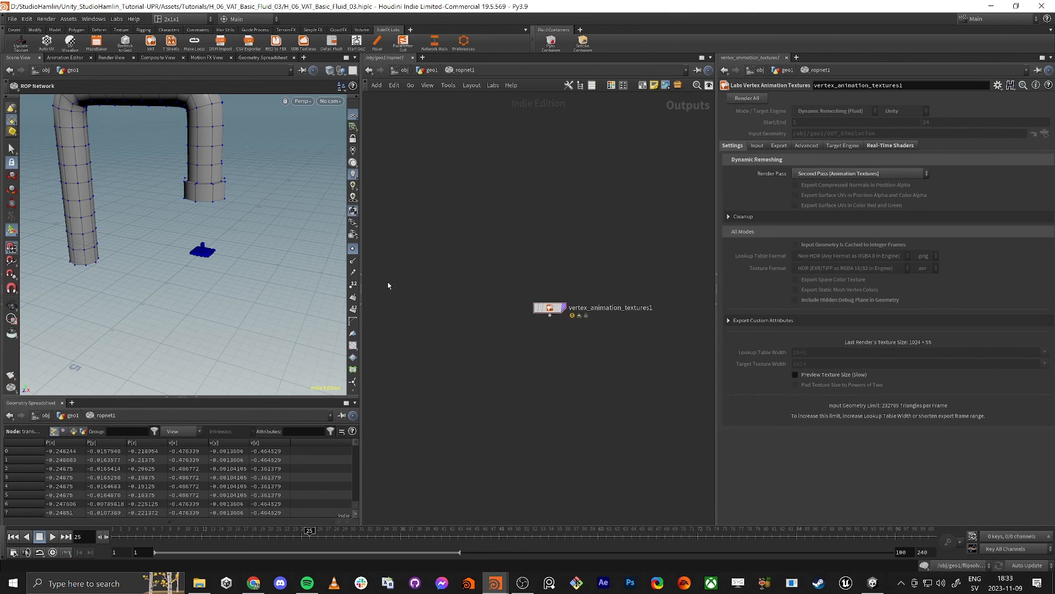
- Switch to Unity and assign the exported pos, rot and lookup textures to the Position, Rotation and Lookup Table slots of vertex_animation_textures1_mat
key(alt+Tab)
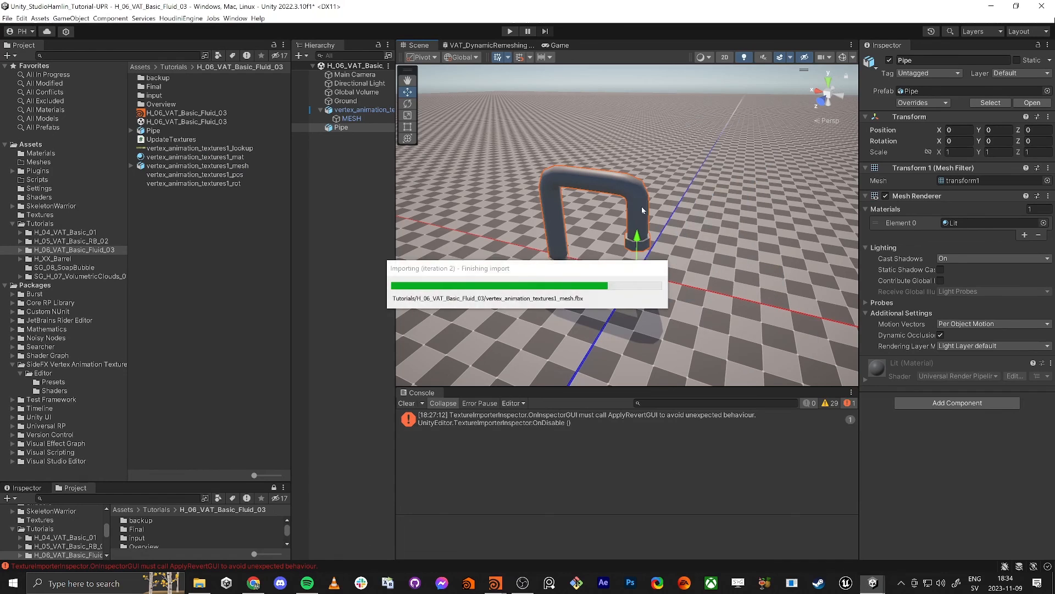
click(174, 184)
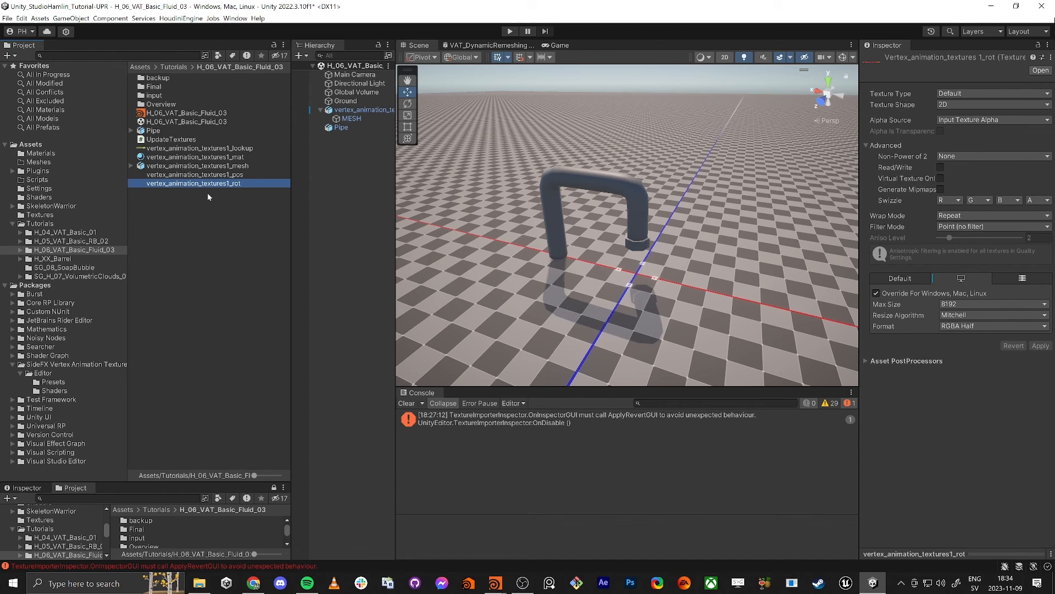
click(215, 157)
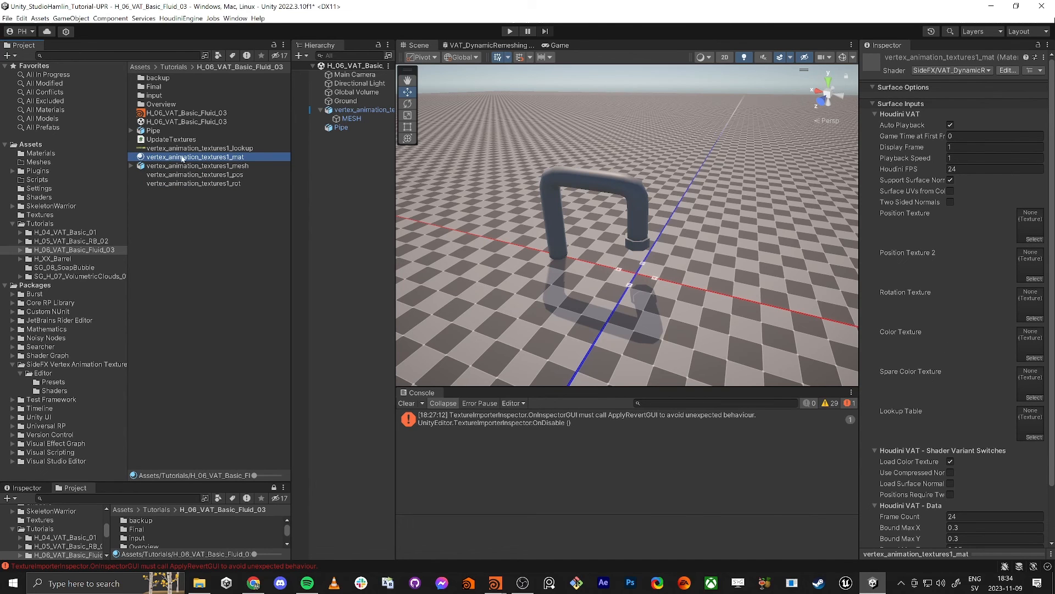
drag(189, 170, 1038, 227)
drag(190, 183, 1040, 315)
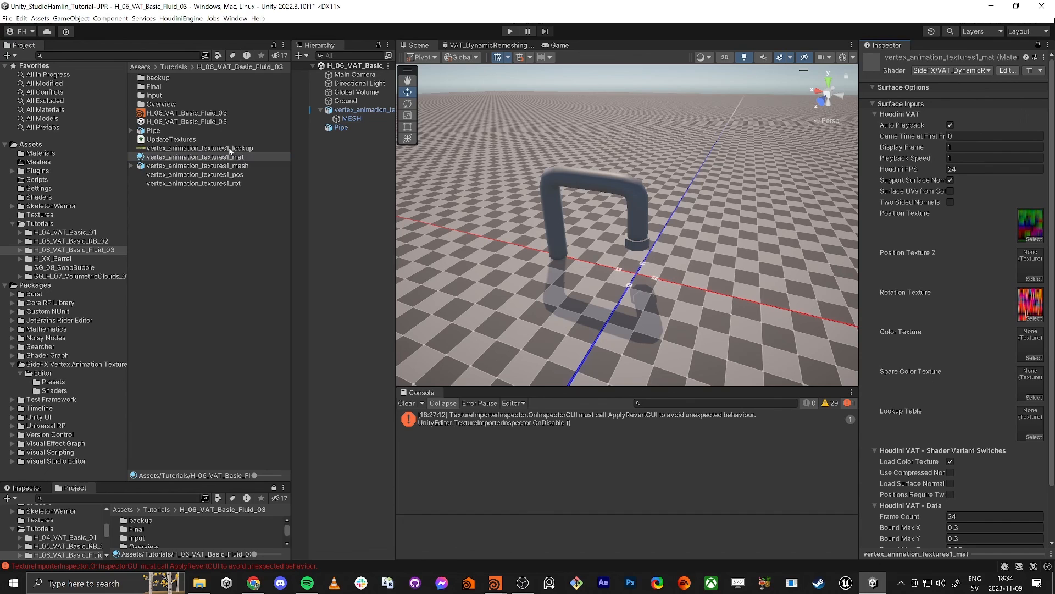
drag(230, 148, 1031, 422)
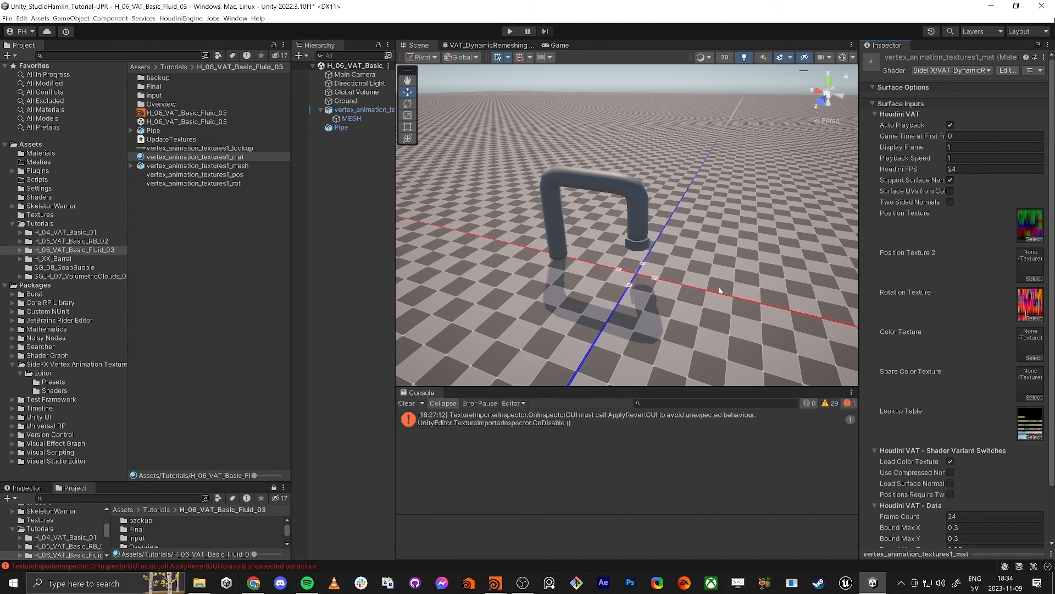
- Scale the vertex_animation_textures1_mesh object uniformly to 10 with linked proportions
click(355, 110)
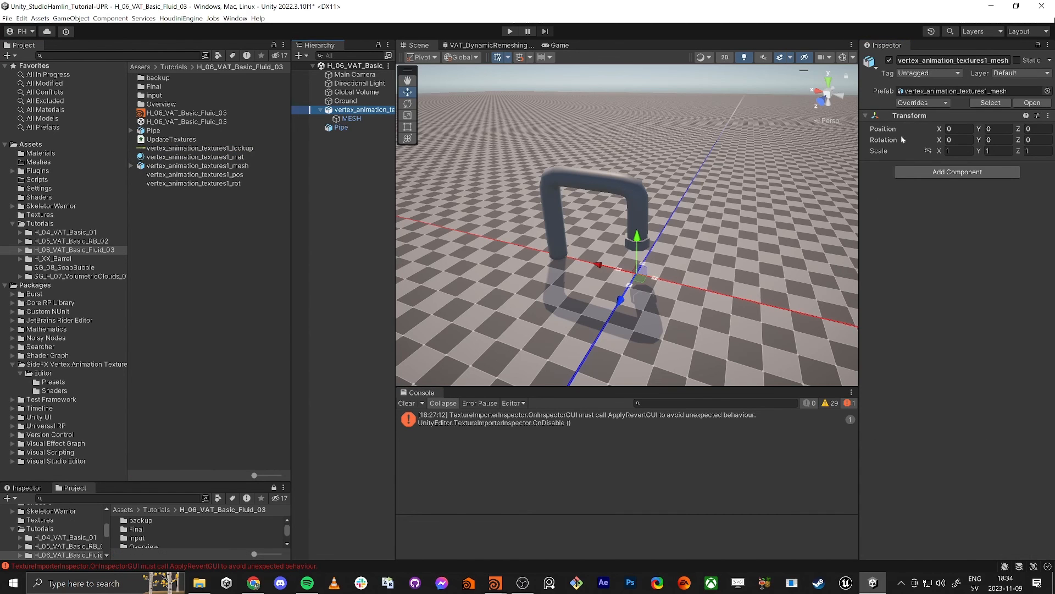
click(928, 151)
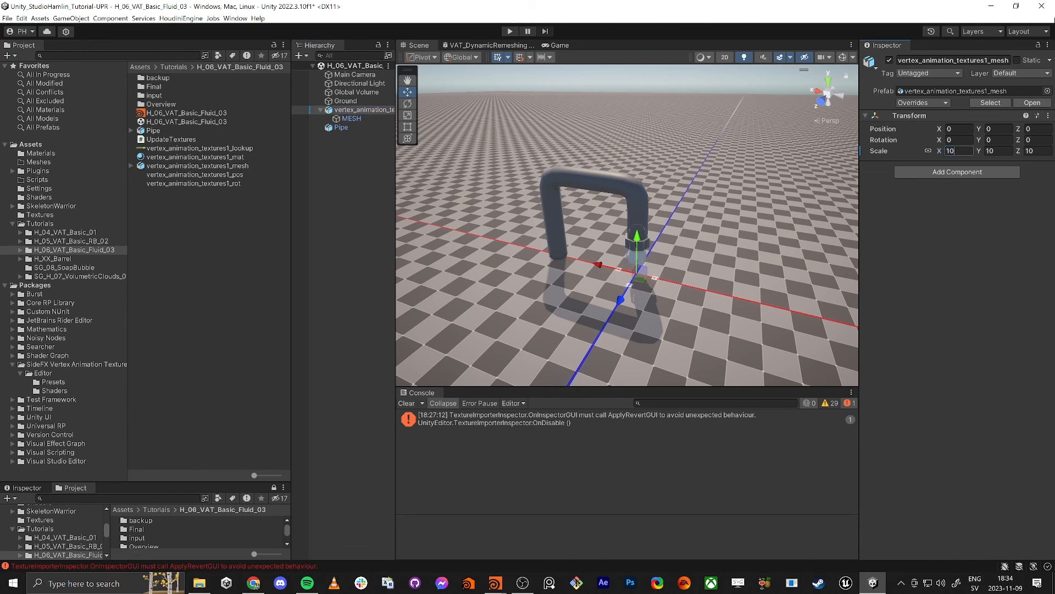
click(351, 176)
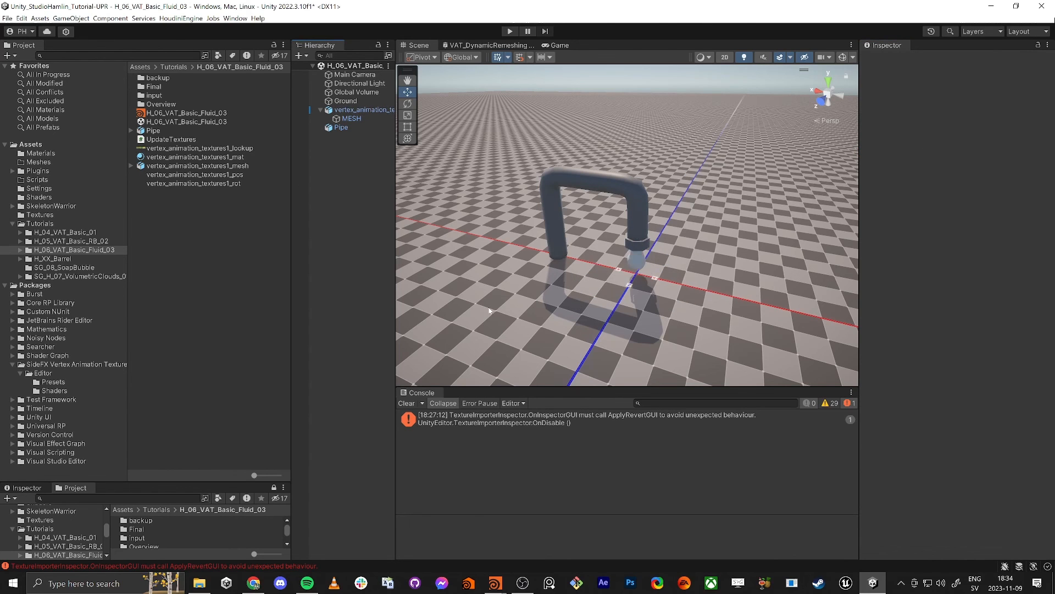
- Examine the animated fluid under the pipe outlet from several angles in the Scene view
right_drag(554, 298, 559, 264)
key(w)
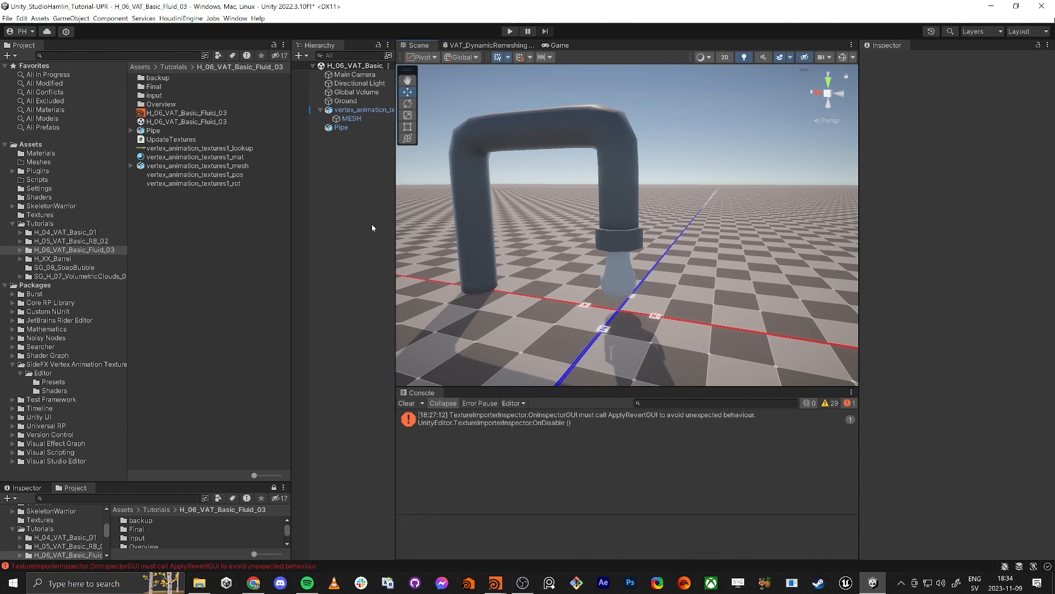
right_drag(584, 266, 597, 298)
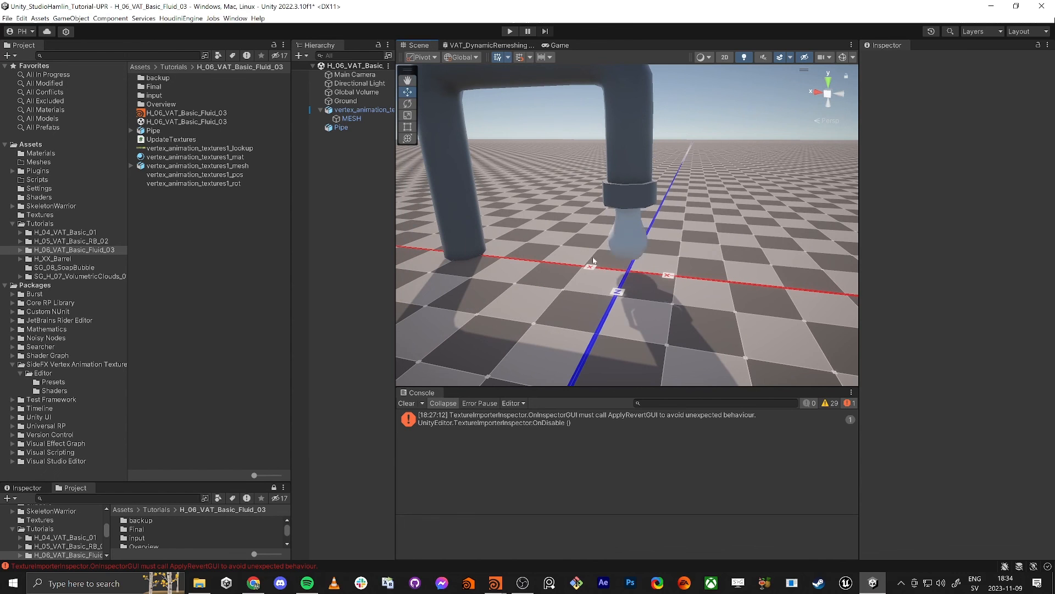
right_drag(594, 260, 576, 243)
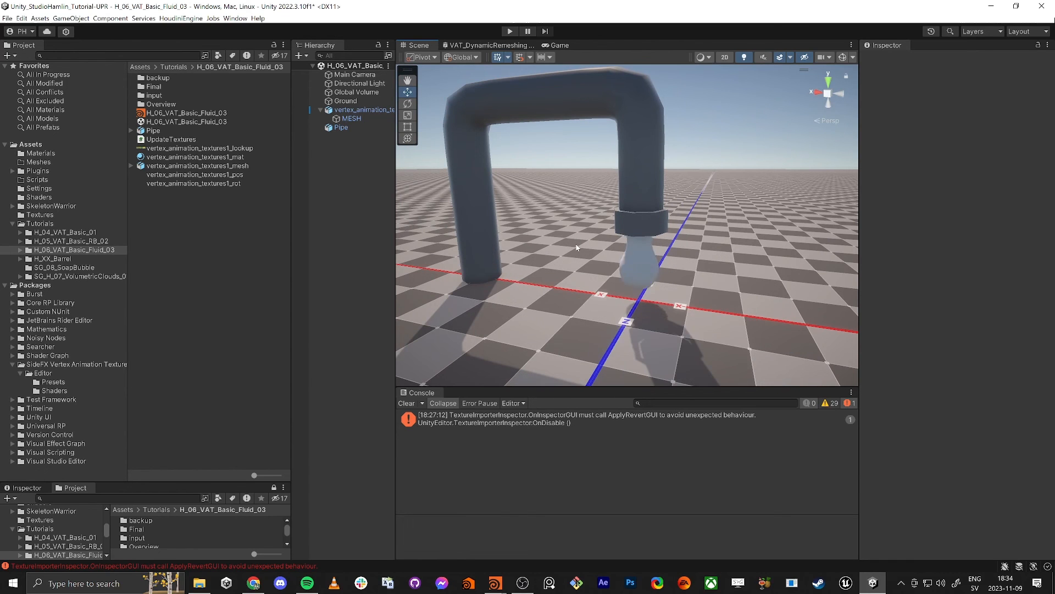
right_drag(577, 248, 624, 280)
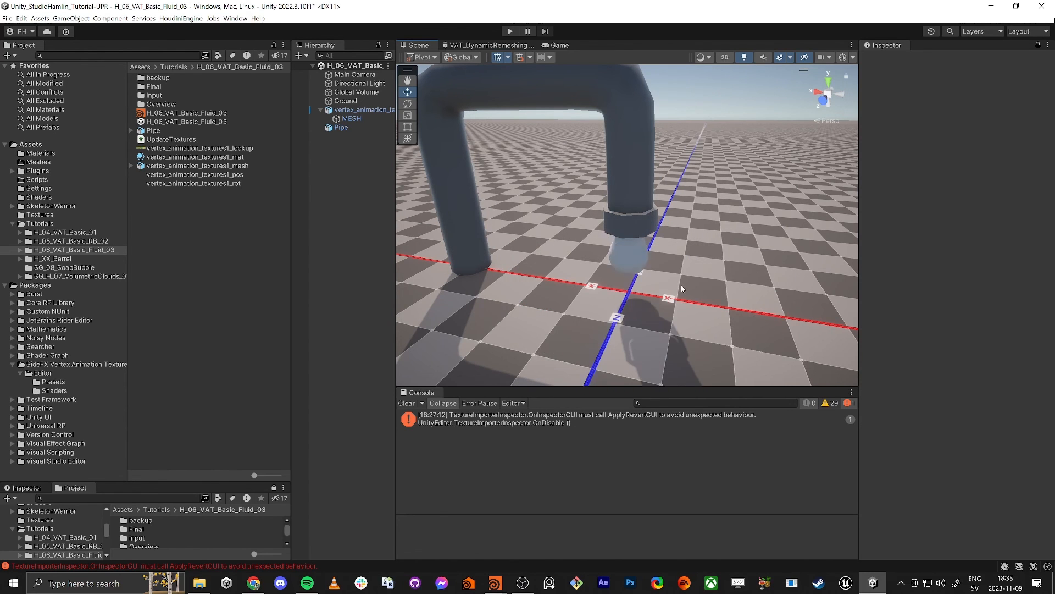
right_drag(681, 284, 668, 290)
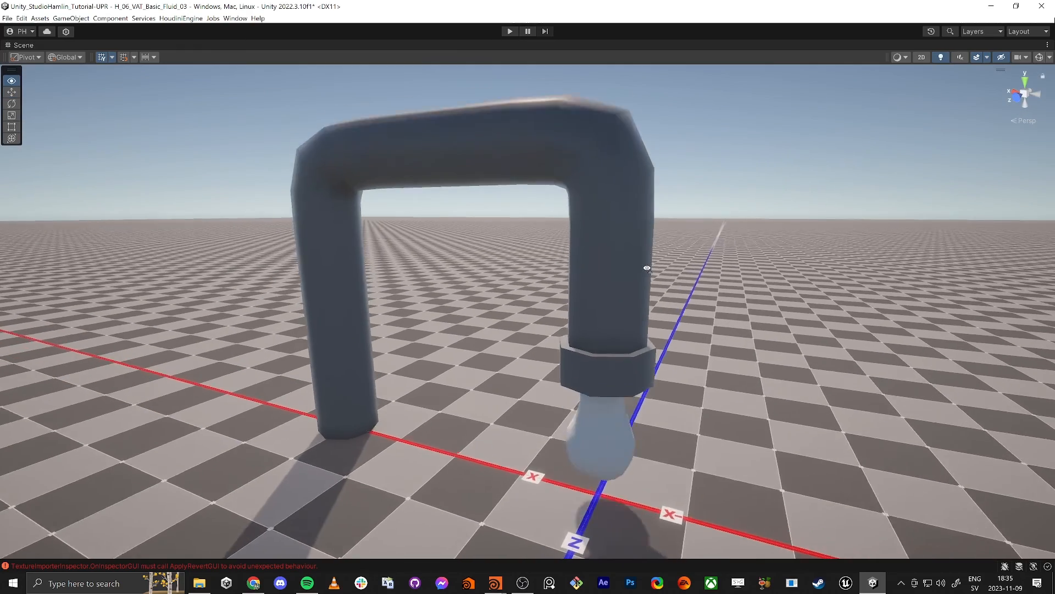